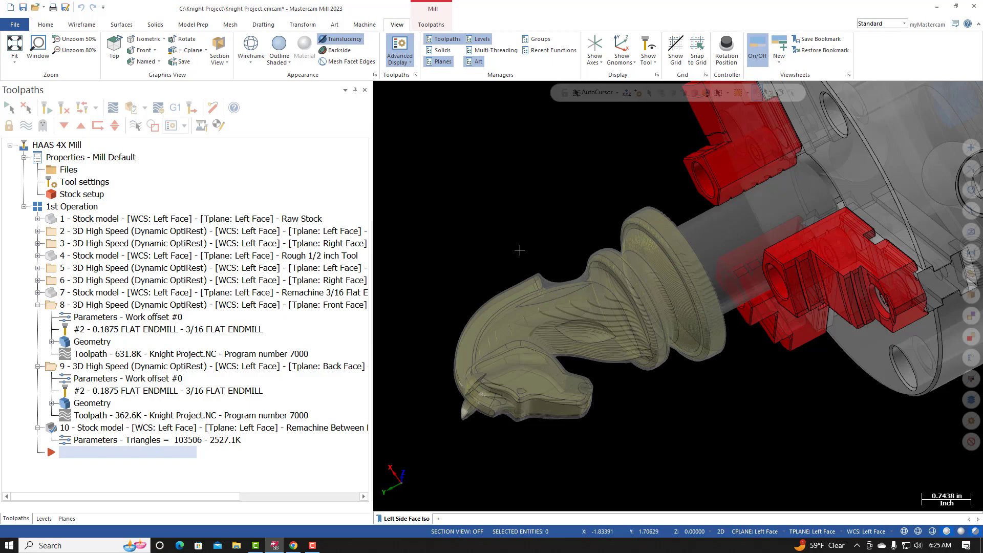
Step: Switch to Chrome and read the Knight Semi Finish Toolpaths page, examining its operations list and containment boundary images
mouse_move(520, 250)
middle_down()
mouse_move(536, 285)
mouse_move(520, 229)
mouse_move(487, 237)
mouse_move(509, 256)
mouse_move(514, 246)
mouse_move(458, 243)
middle_up()
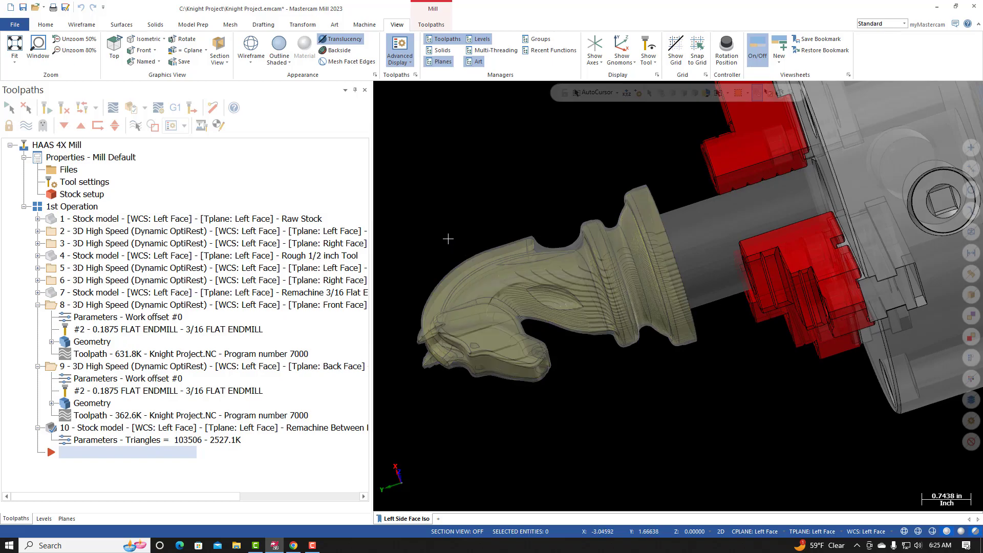
click(294, 546)
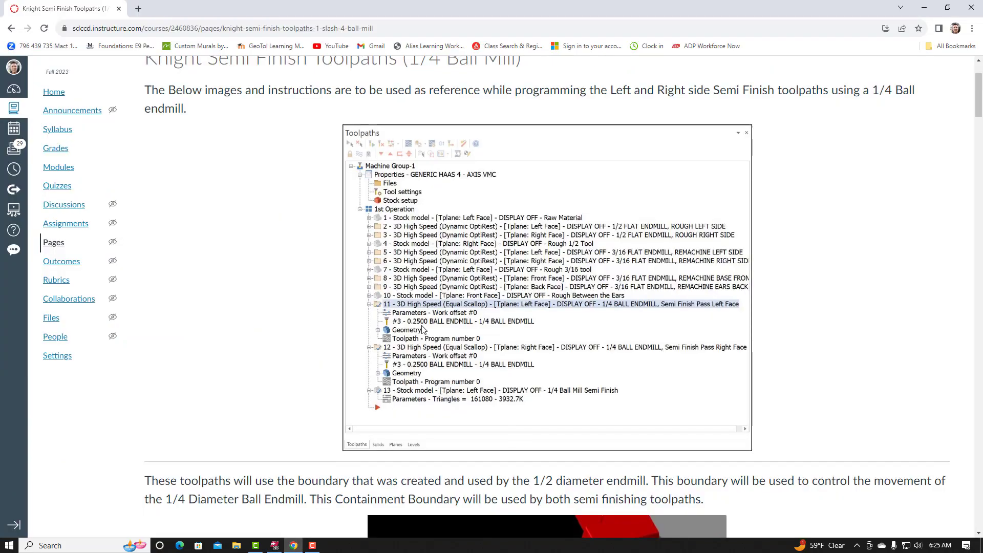
scroll(205, 237, up, 1)
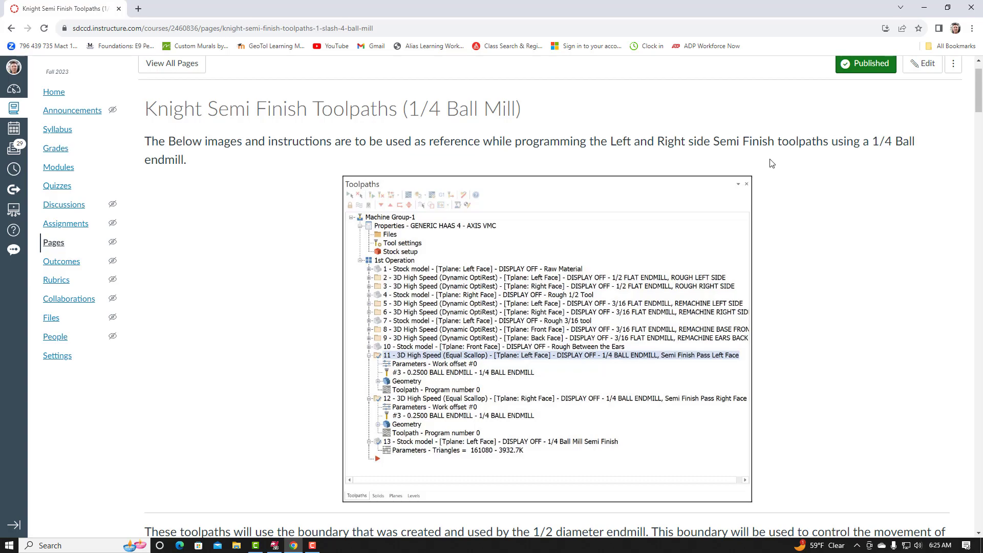
scroll(387, 165, down, 1)
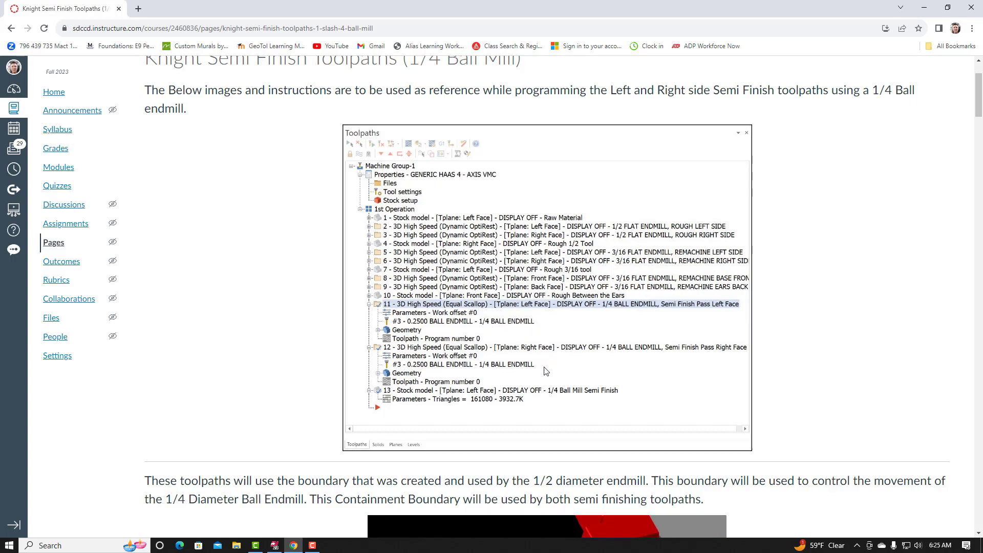
scroll(315, 326, down, 3)
scroll(314, 326, down, 5)
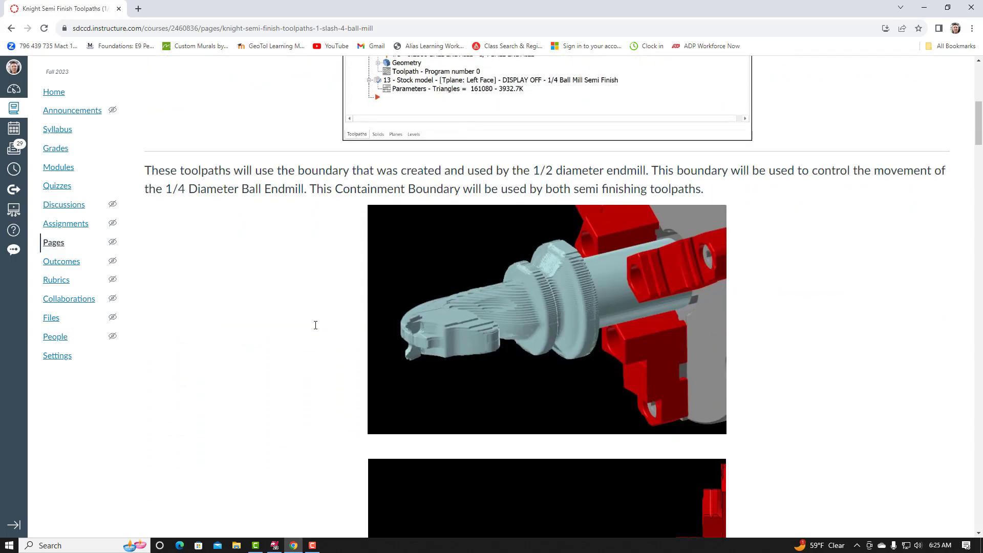
scroll(169, 200, up, 1)
scroll(277, 276, down, 1)
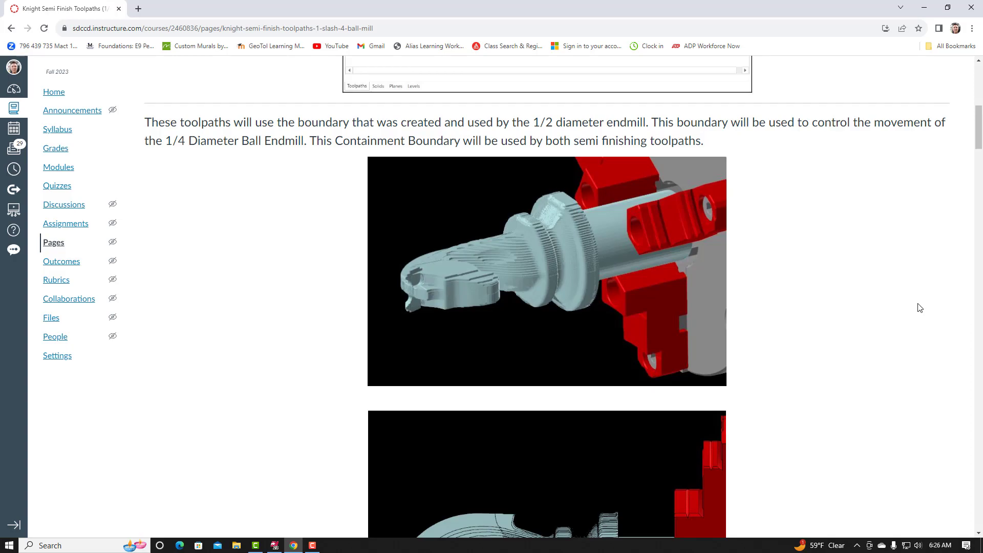
scroll(859, 314, down, 3)
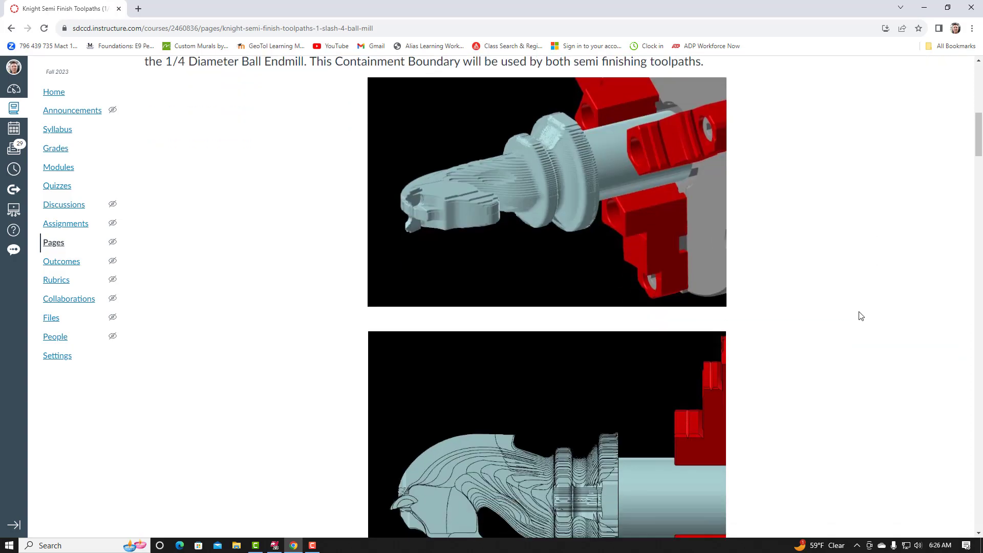
scroll(857, 310, up, 1)
scroll(851, 241, up, 2)
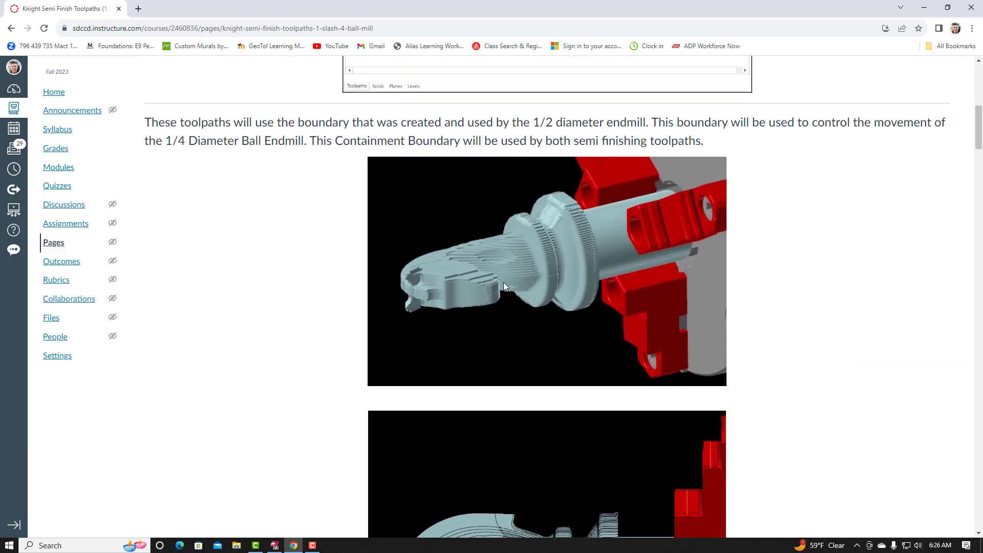
scroll(793, 320, down, 5)
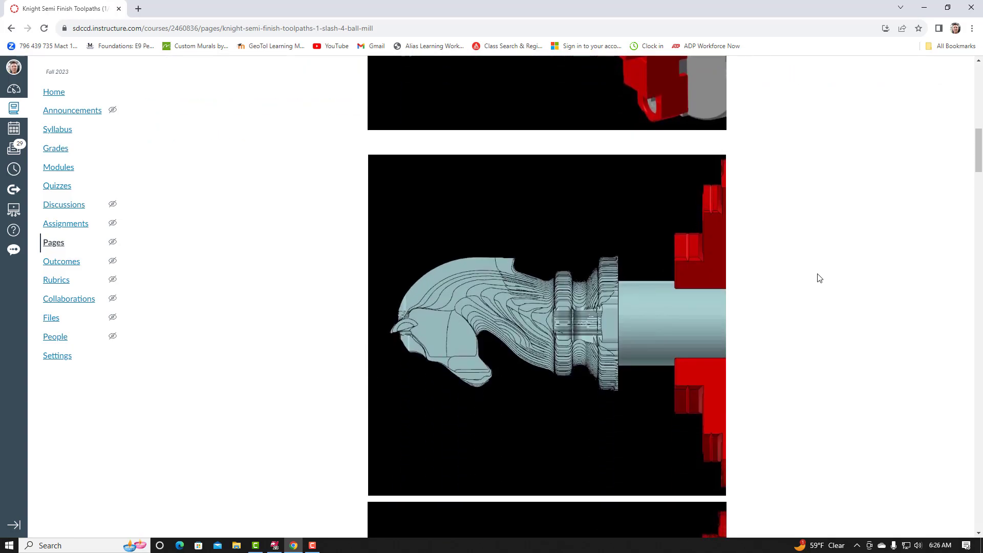
scroll(819, 278, down, 7)
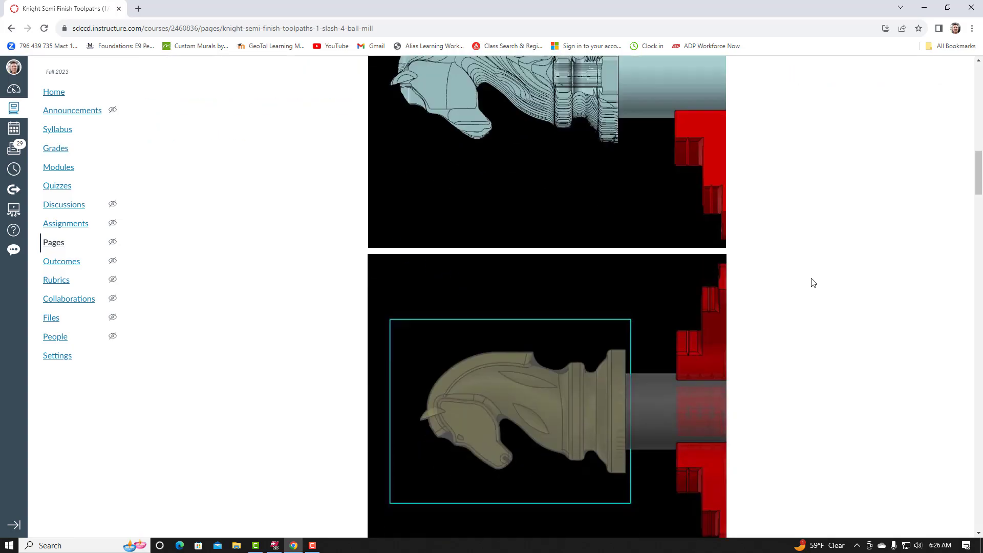
scroll(825, 307, down, 1)
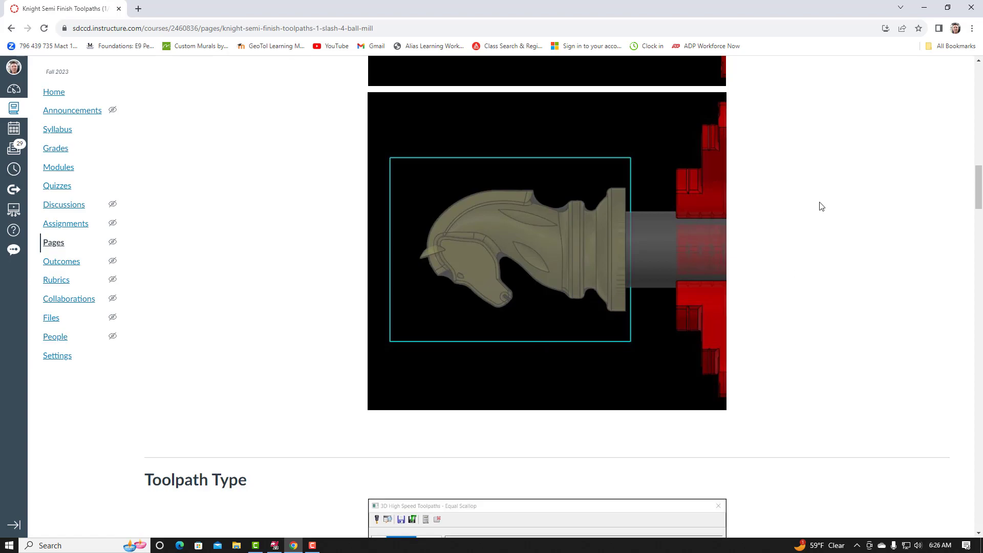
scroll(486, 477, down, 1)
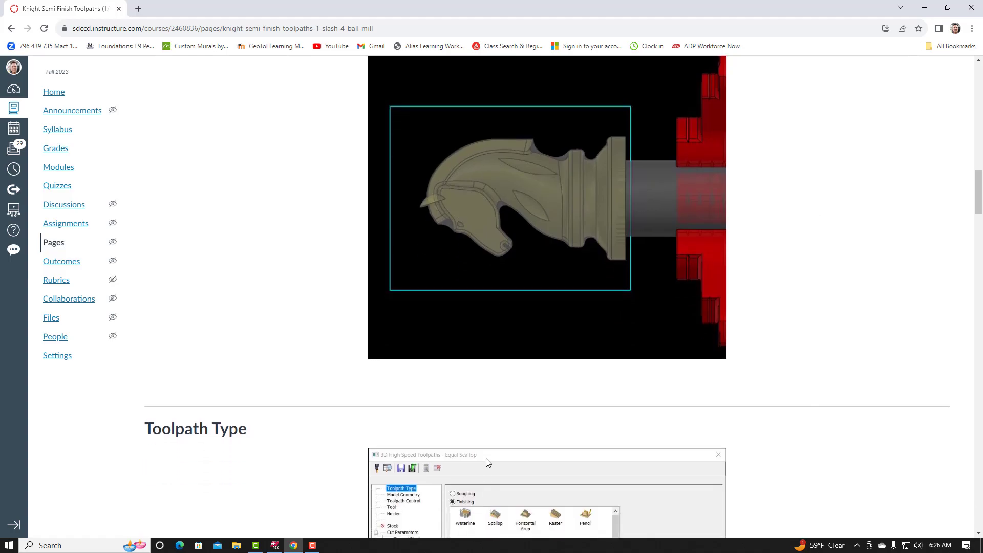
Step: Return to Mastercam, collapse operations 8 and 9, and turn off the display of stock model 10
click(275, 545)
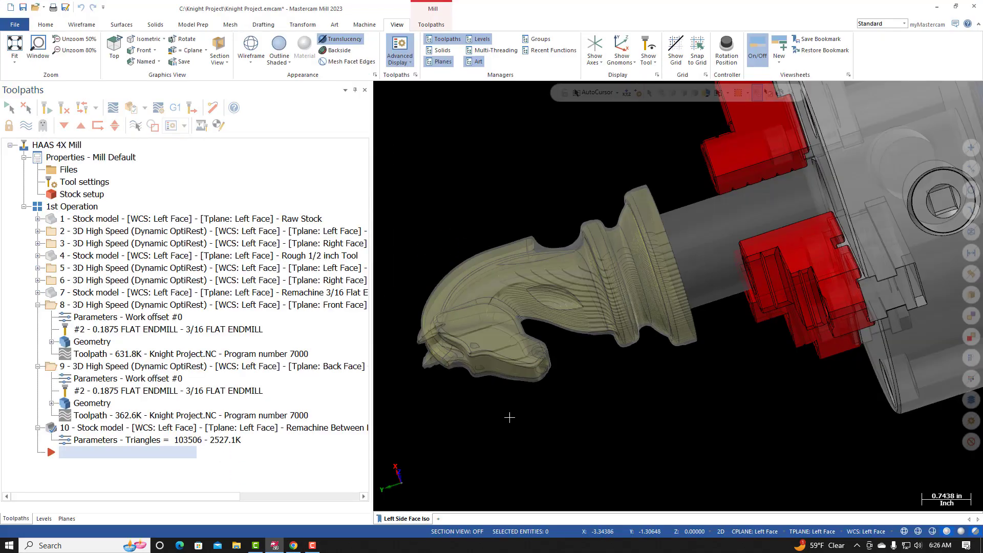
middle_drag(573, 428, 208, 373)
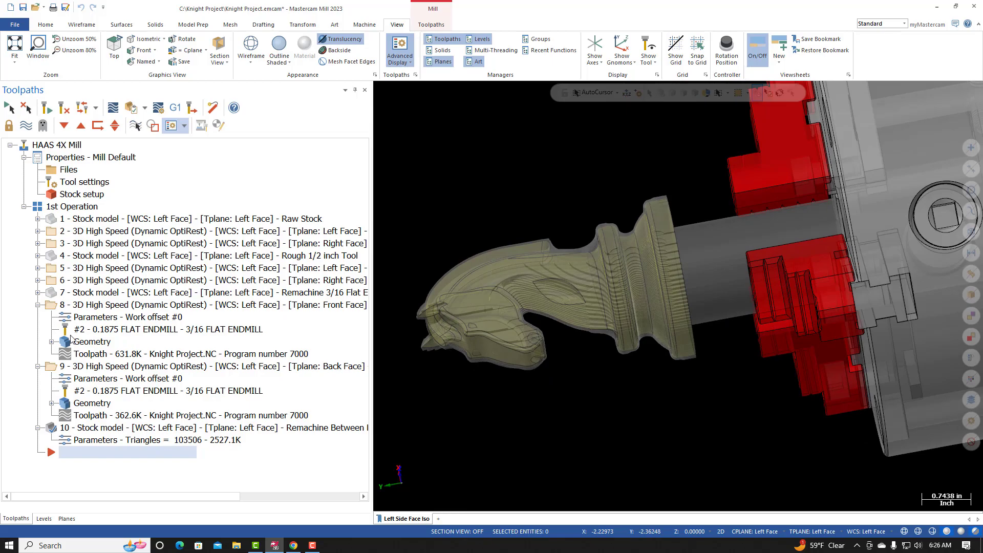
click(38, 305)
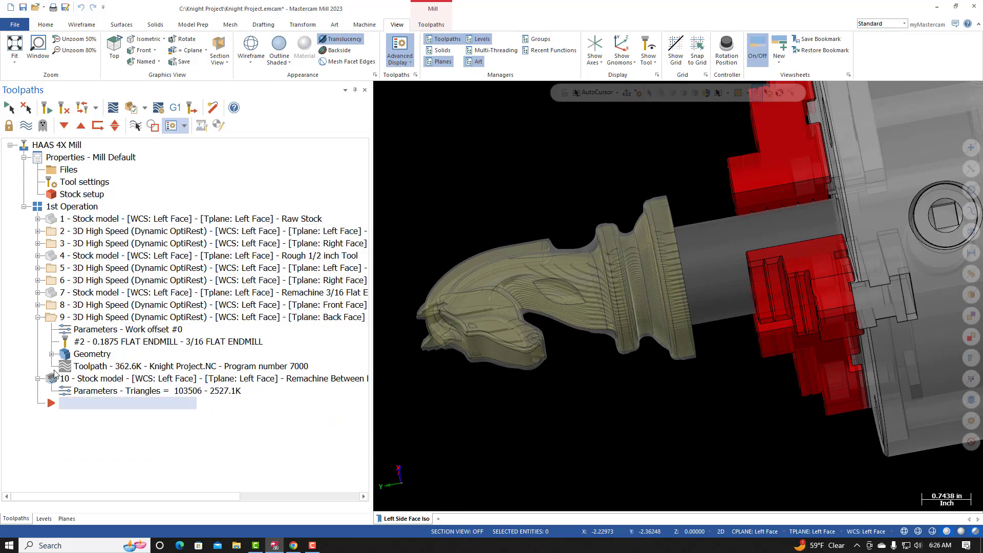
click(38, 317)
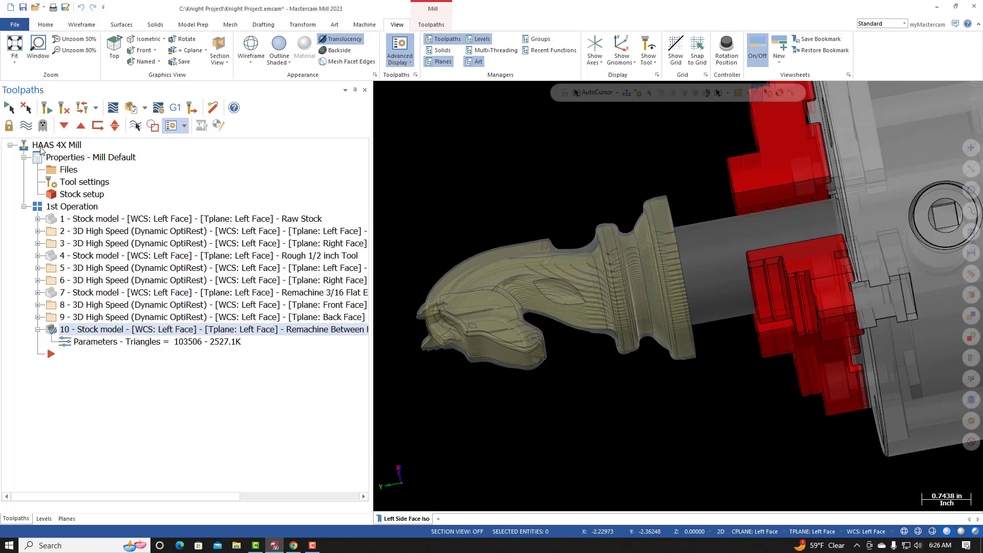
click(26, 130)
mouse_move(490, 428)
middle_down()
mouse_move(469, 430)
mouse_move(477, 424)
middle_up()
scroll(465, 415, down, 2)
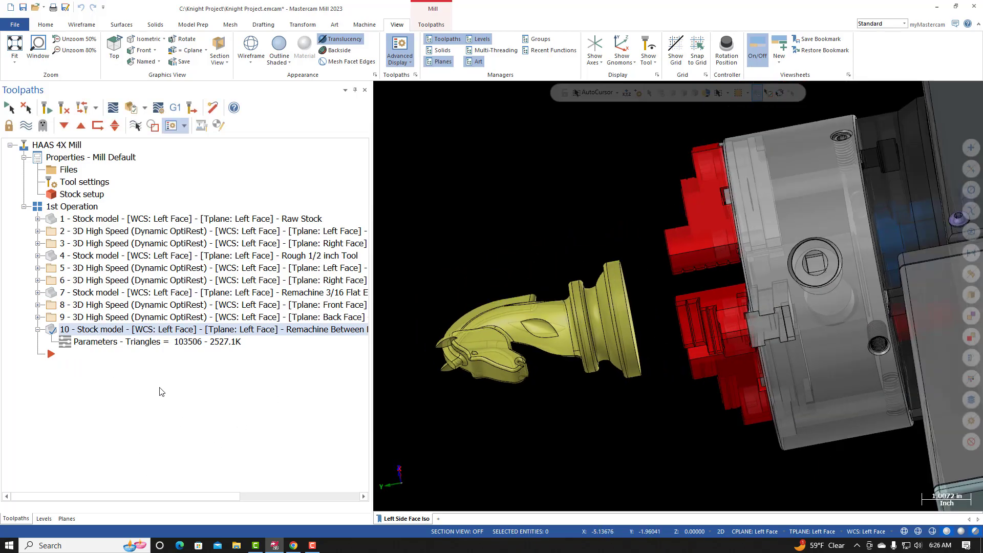
Step: Check the Toolpath Type settings on the course page in Chrome and return to Mastercam
click(293, 546)
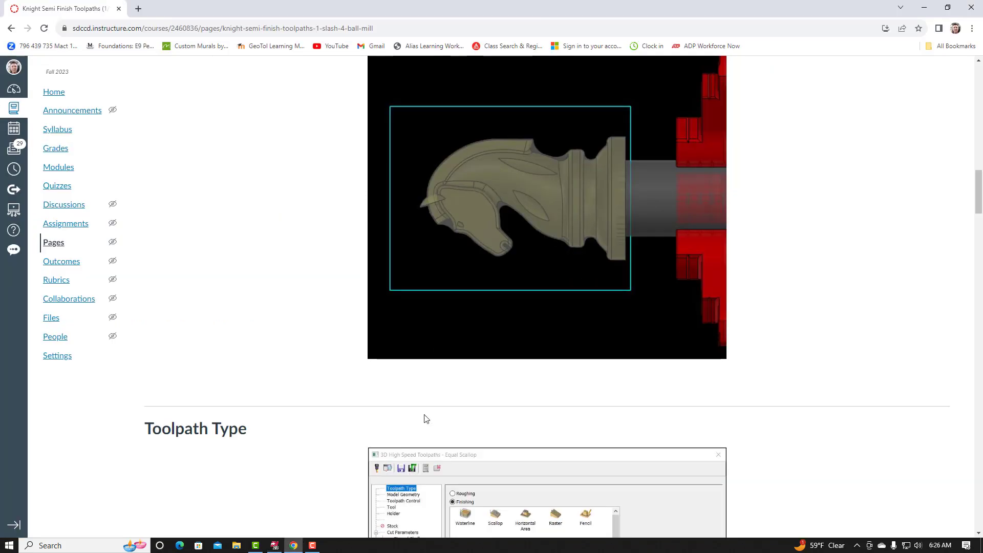
scroll(405, 425, down, 6)
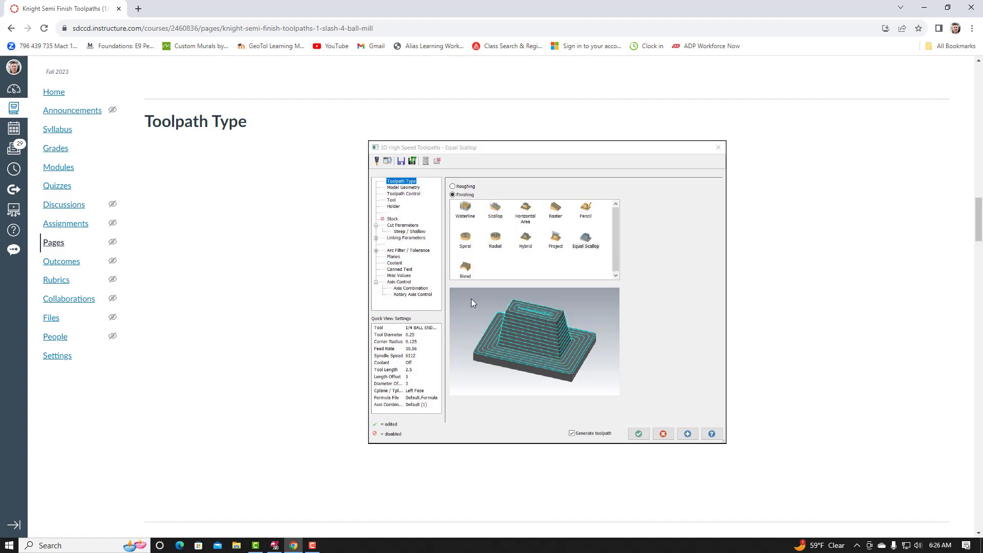
click(276, 545)
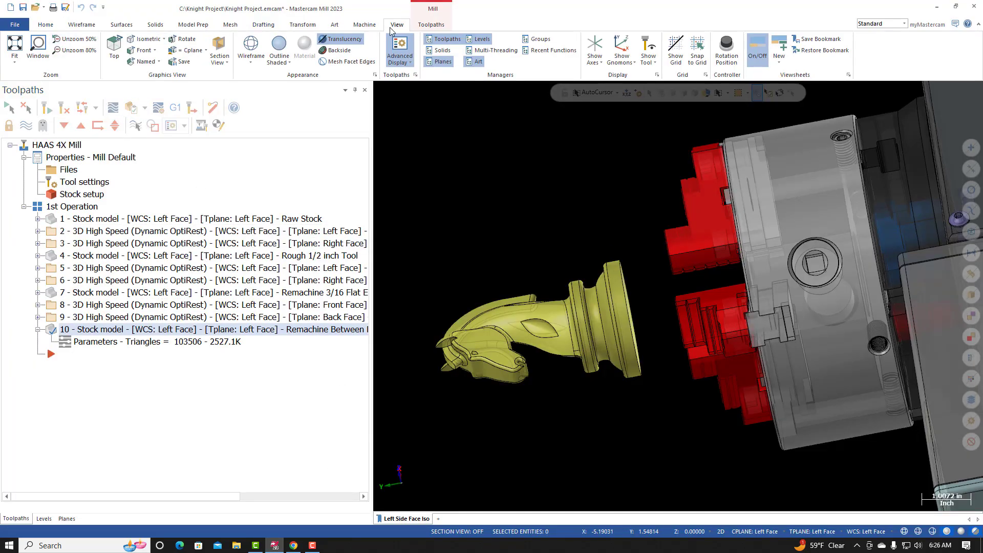
Step: Start an Equal Scallop 3D finishing toolpath with ALUMINUM inch - 6061 as the workpiece material
click(439, 26)
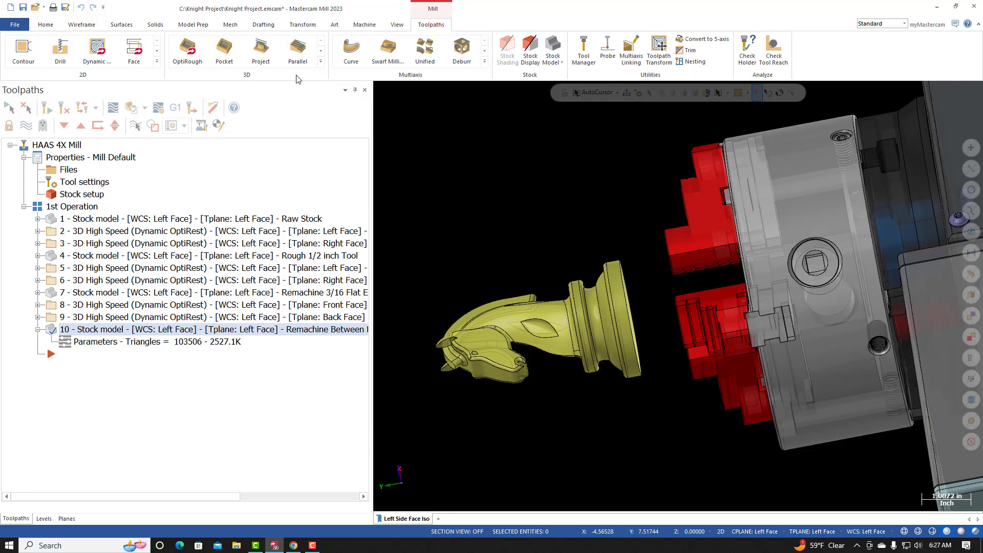
click(320, 61)
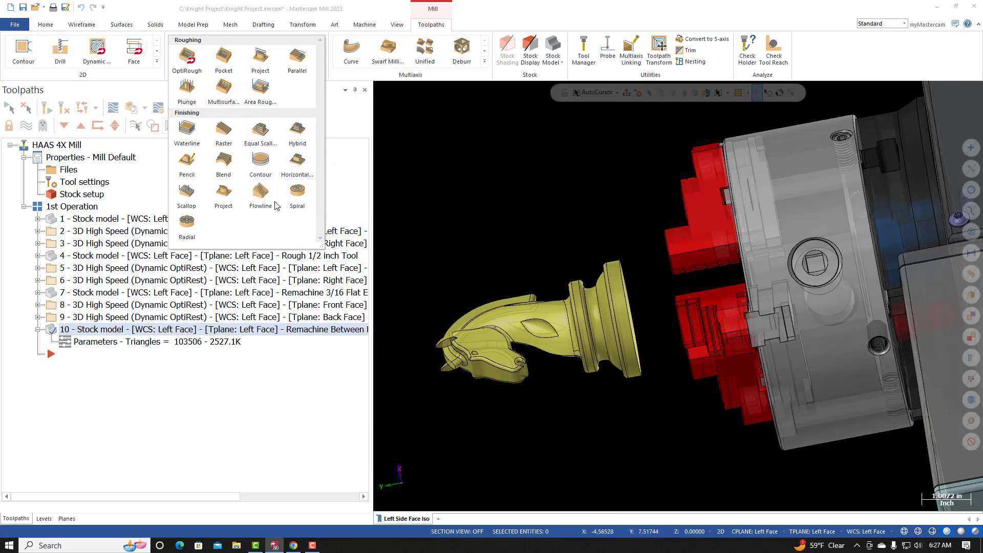
click(259, 134)
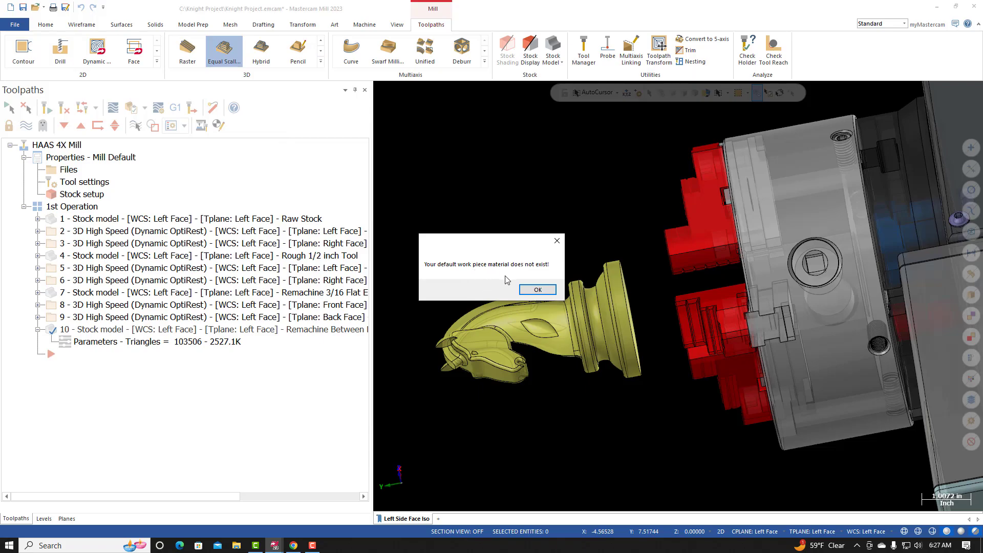
click(537, 289)
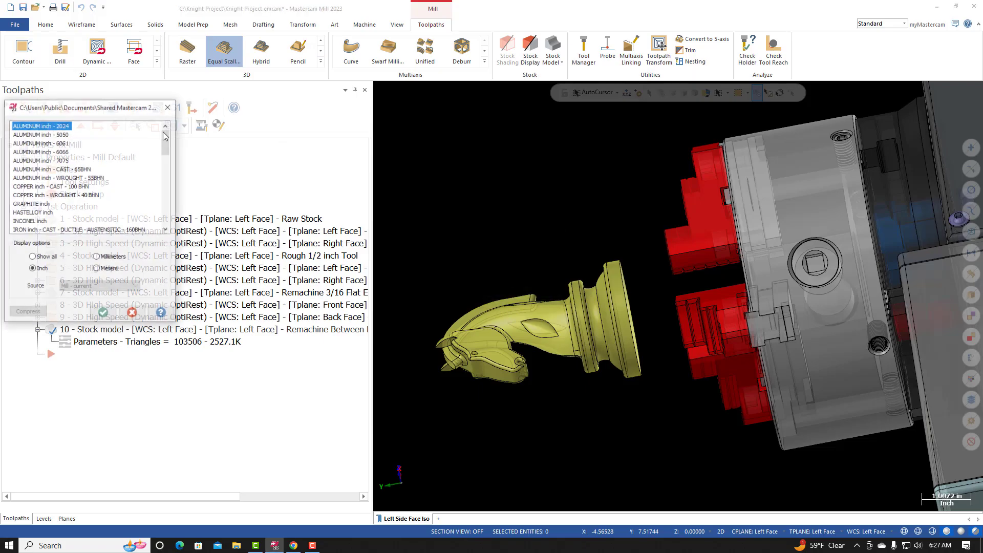
click(60, 145)
click(103, 313)
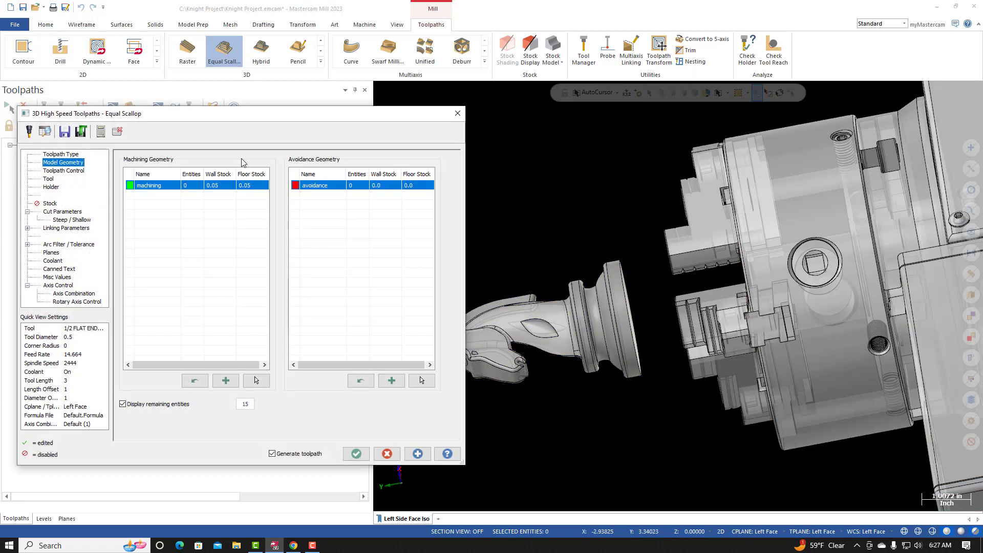
Step: Select the entire knight solid body as the toolpath's machining geometry
drag(221, 122, 381, 89)
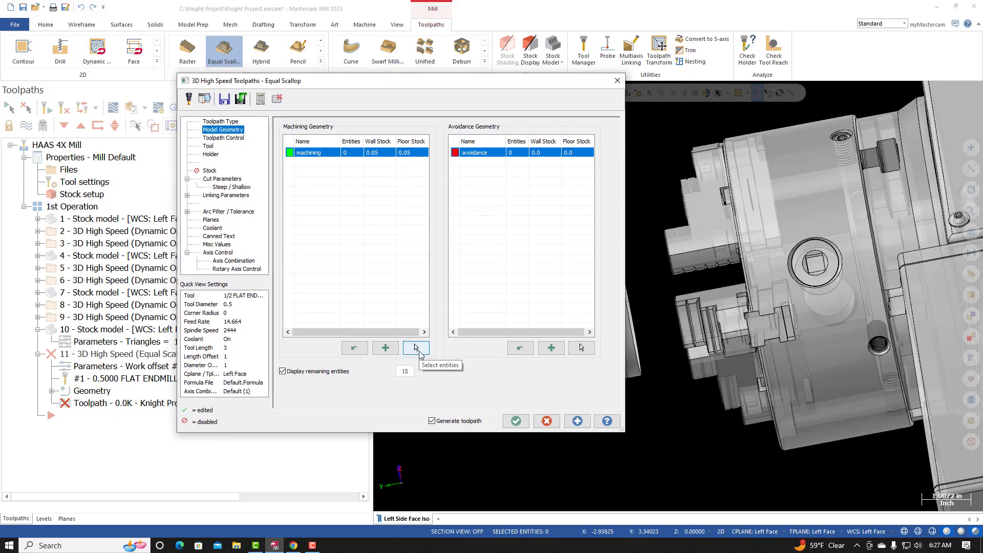
click(416, 348)
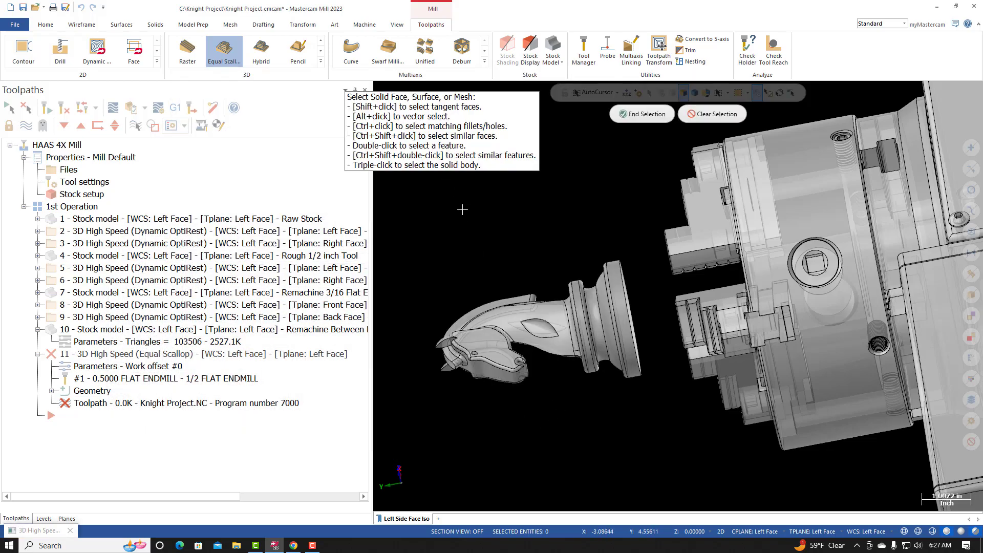
click(503, 313)
triple_click(503, 313)
middle_drag(504, 313, 430, 292)
scroll(430, 292, up, 1)
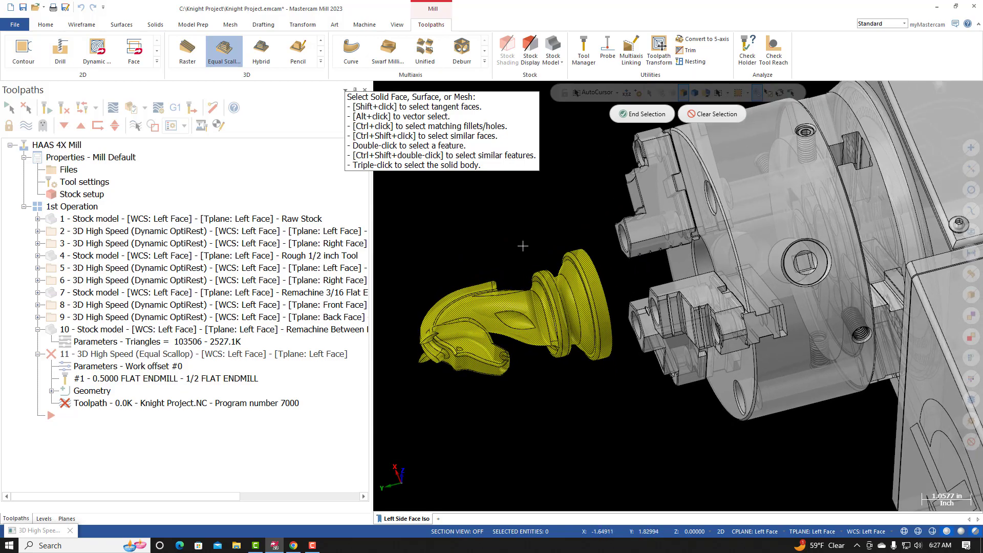
click(637, 118)
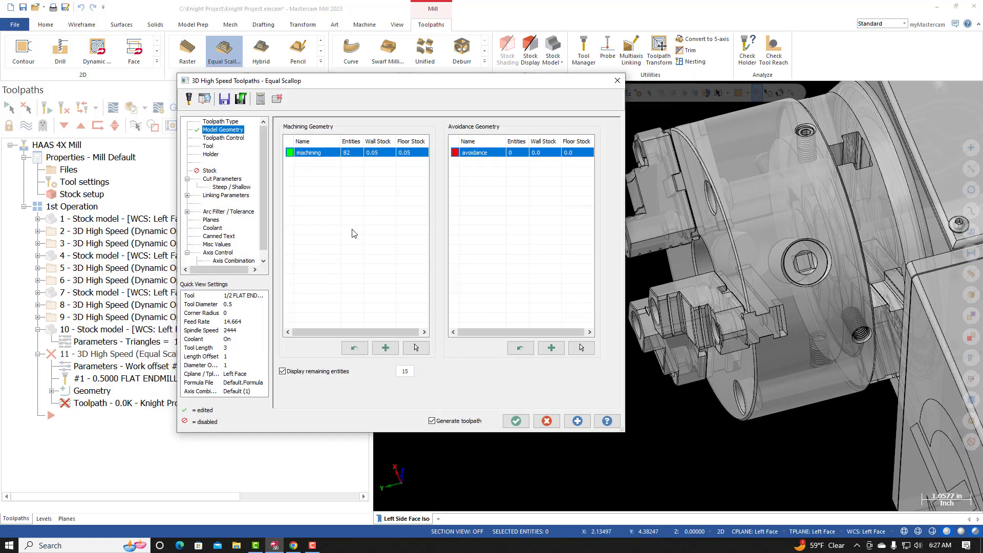
Step: Set the machining geometry's wall stock and floor stock to .005
double_click(378, 153)
text(.005)
key(Return)
double_click(413, 153)
text(.005)
key(Return)
Step: Show the Boundary 1/2 Flat Endmill level and chain its rectangle around the knight as the toolpath's containment boundary
click(229, 139)
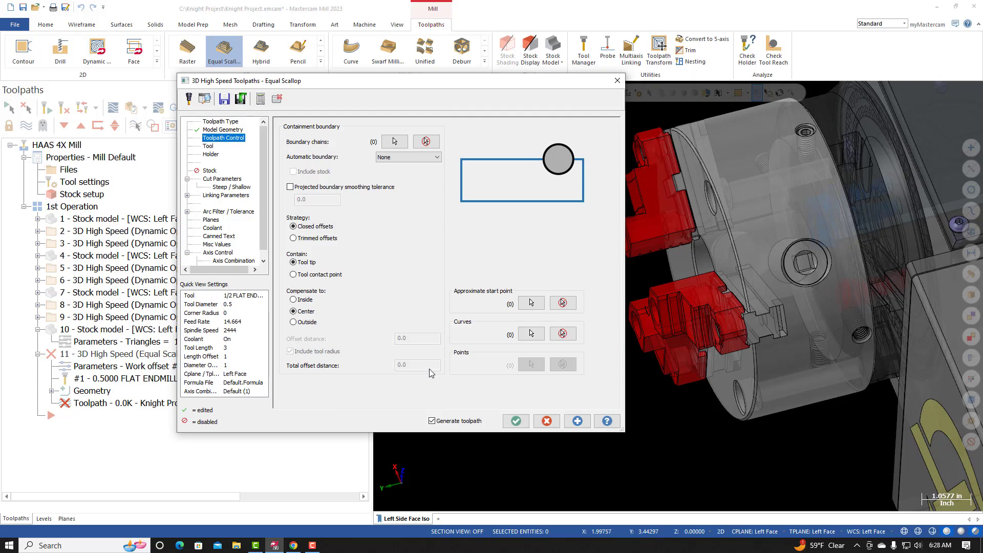
click(395, 142)
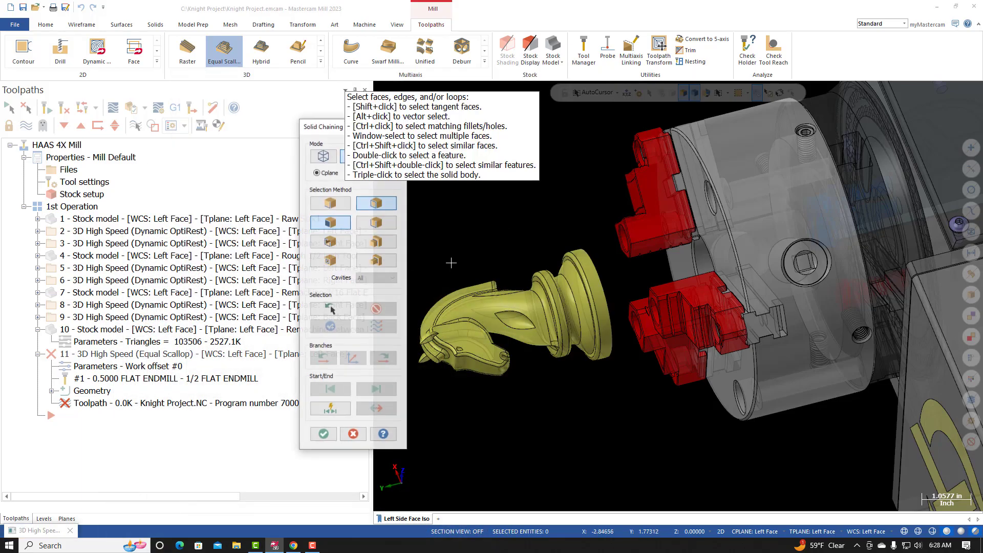
drag(323, 126, 268, 115)
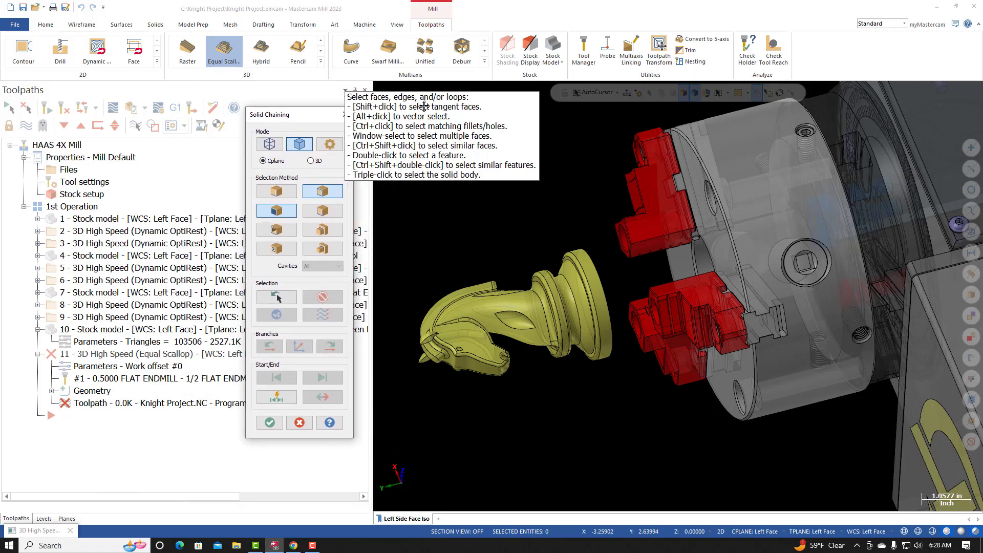
click(319, 197)
click(270, 145)
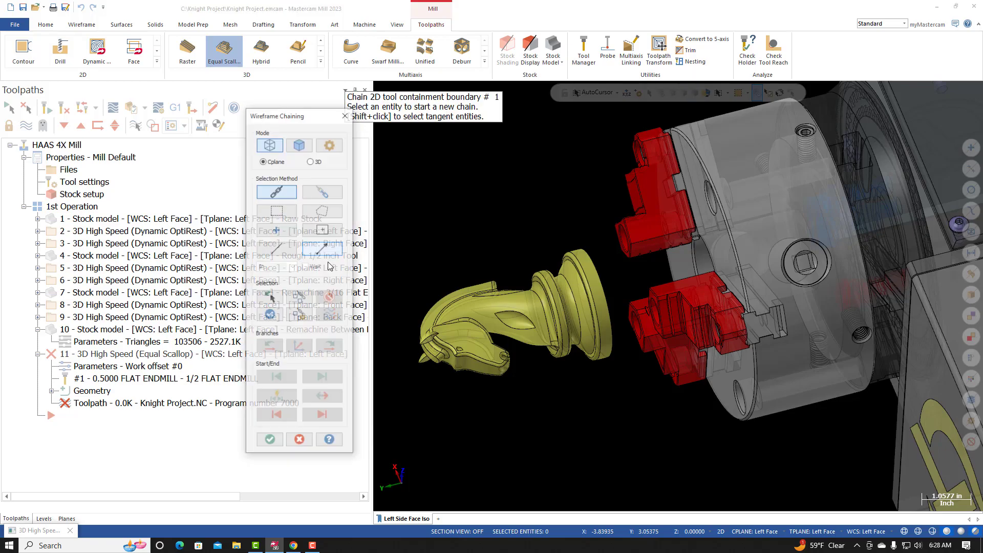
click(44, 519)
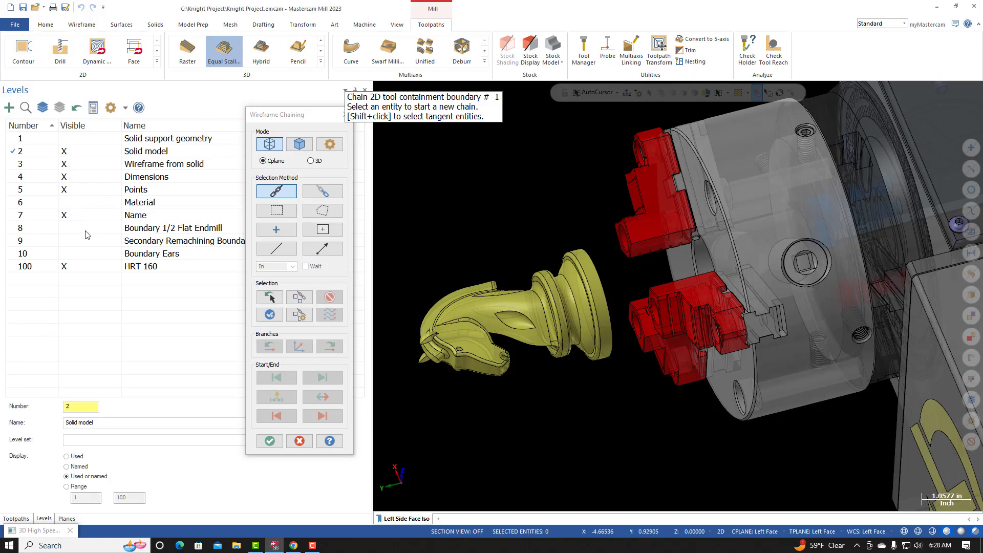
drag(318, 114, 359, 99)
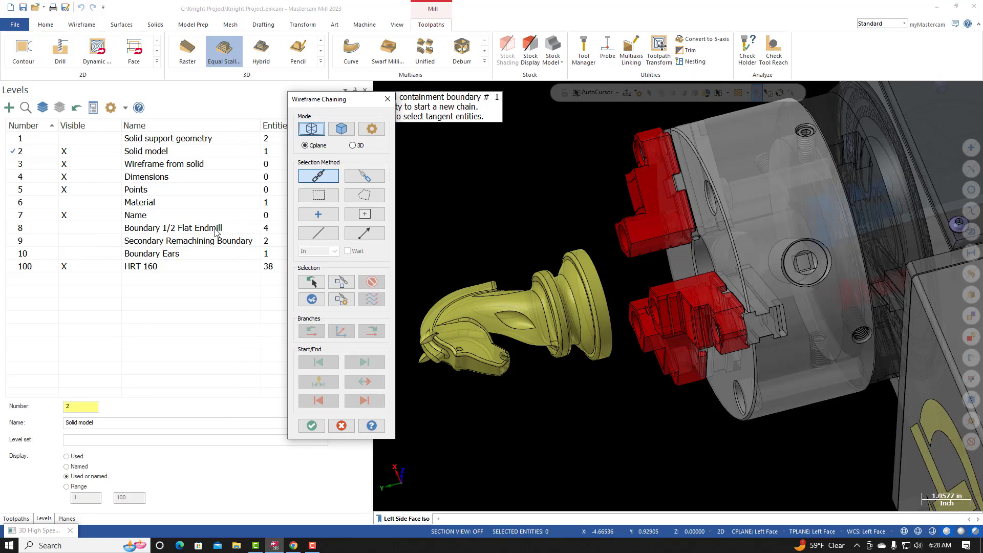
click(83, 229)
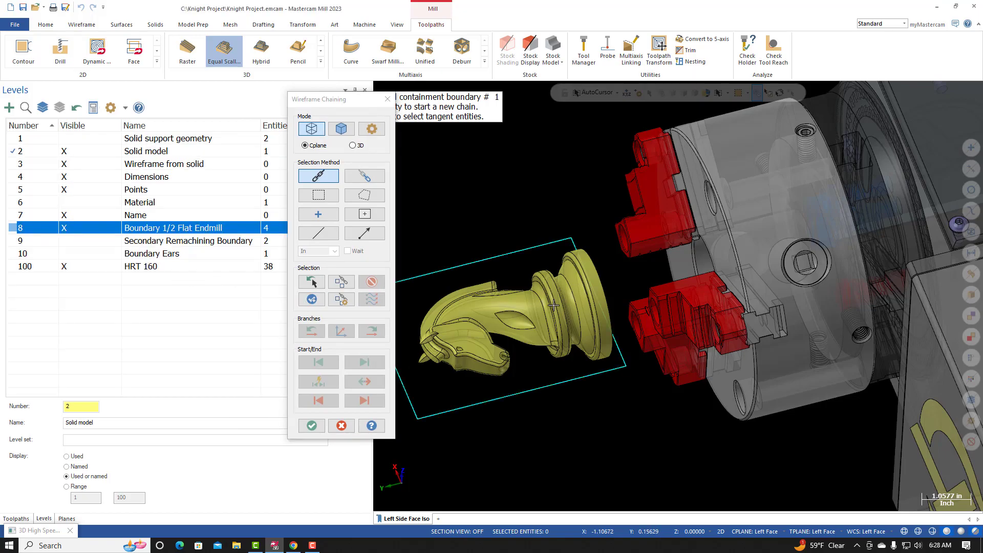
drag(336, 100, 226, 92)
click(435, 272)
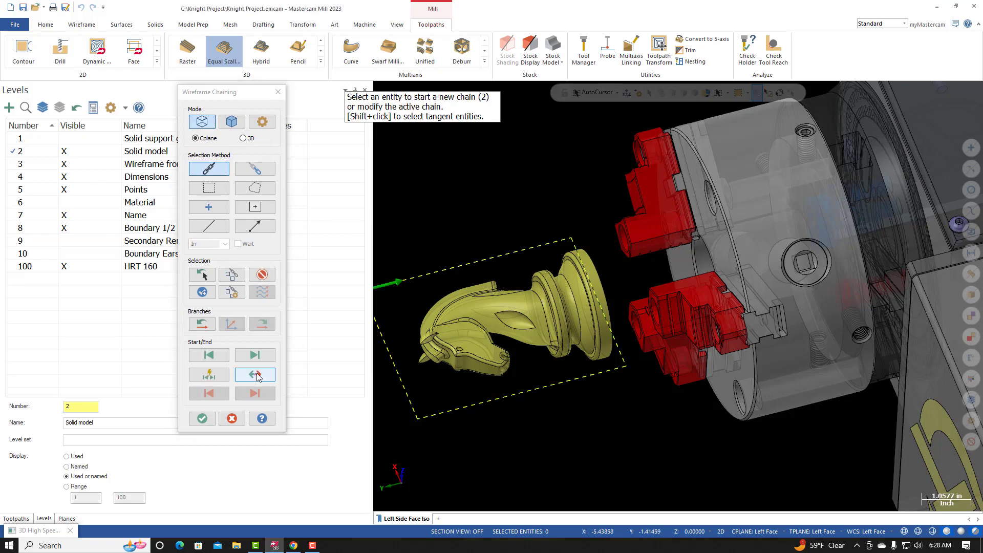
click(201, 418)
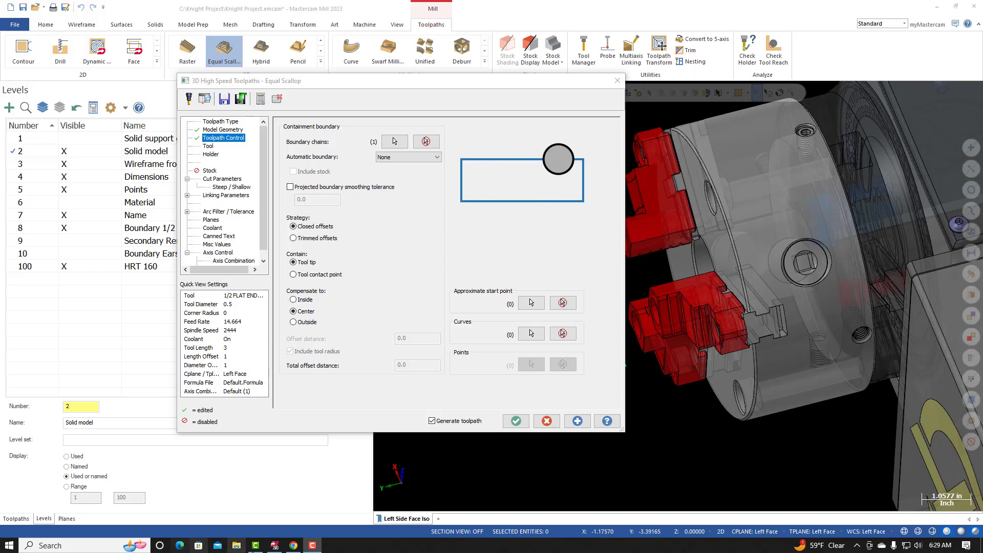
Step: Check the Toolpath Control and Tool settings on the course page in Chrome and return to Mastercam
click(297, 545)
scroll(442, 312, down, 8)
scroll(272, 268, down, 7)
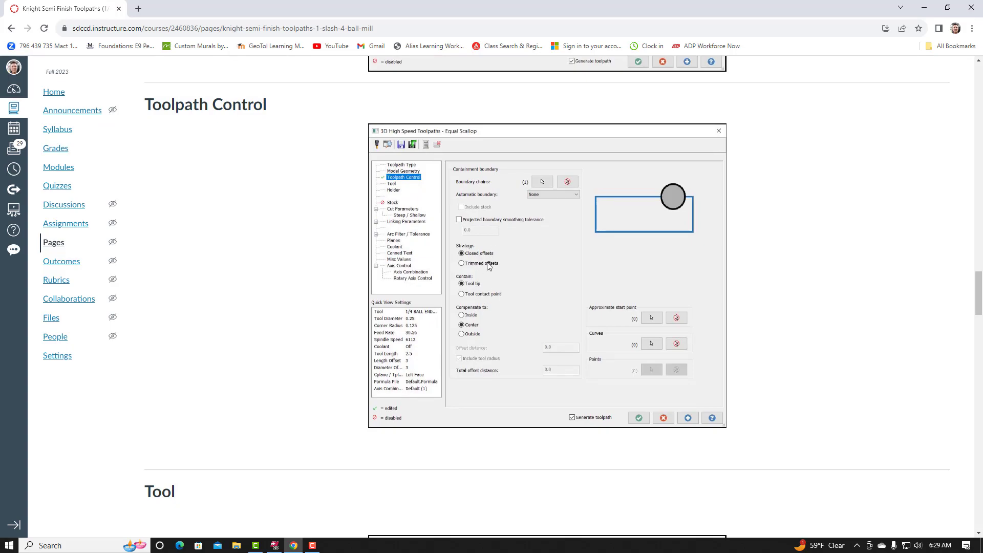
scroll(338, 286, down, 5)
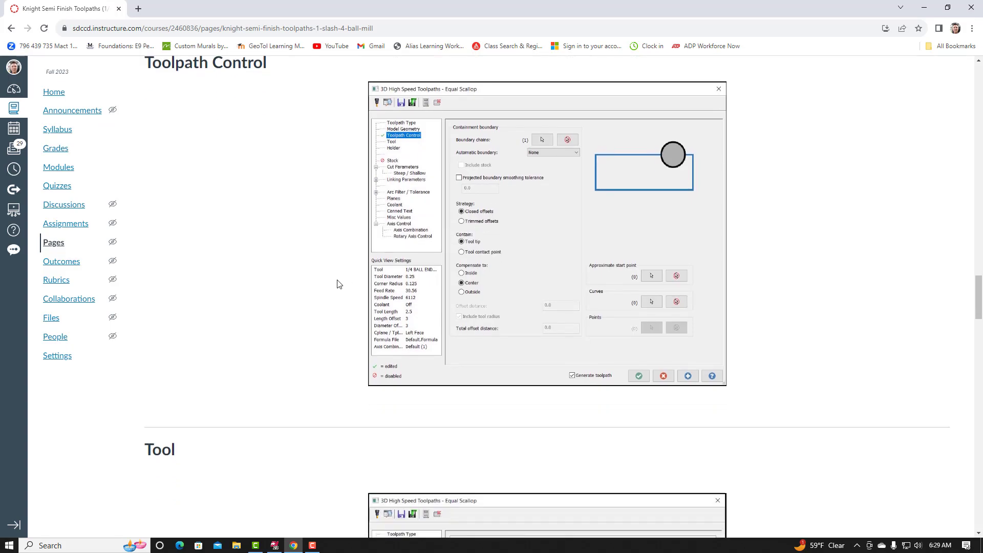
scroll(338, 286, down, 3)
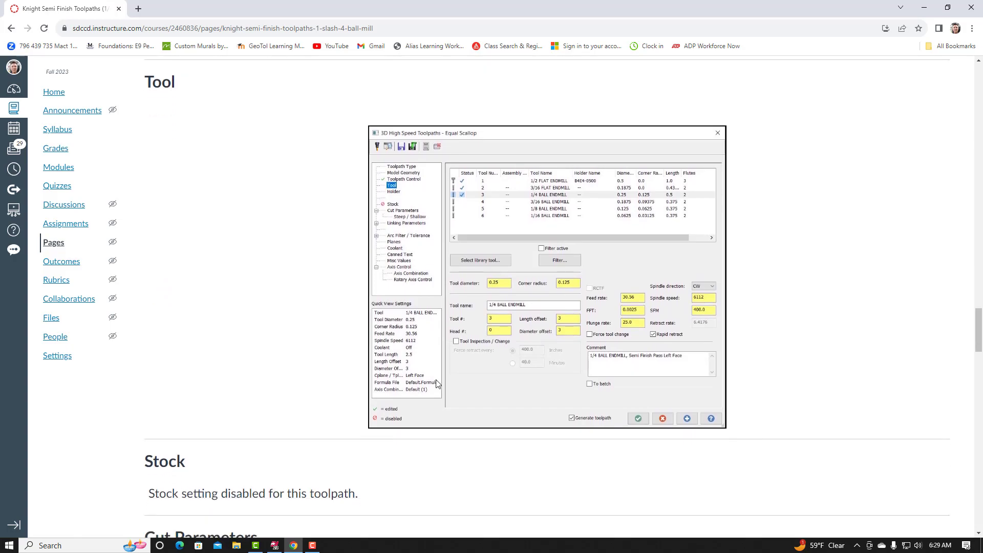
click(275, 546)
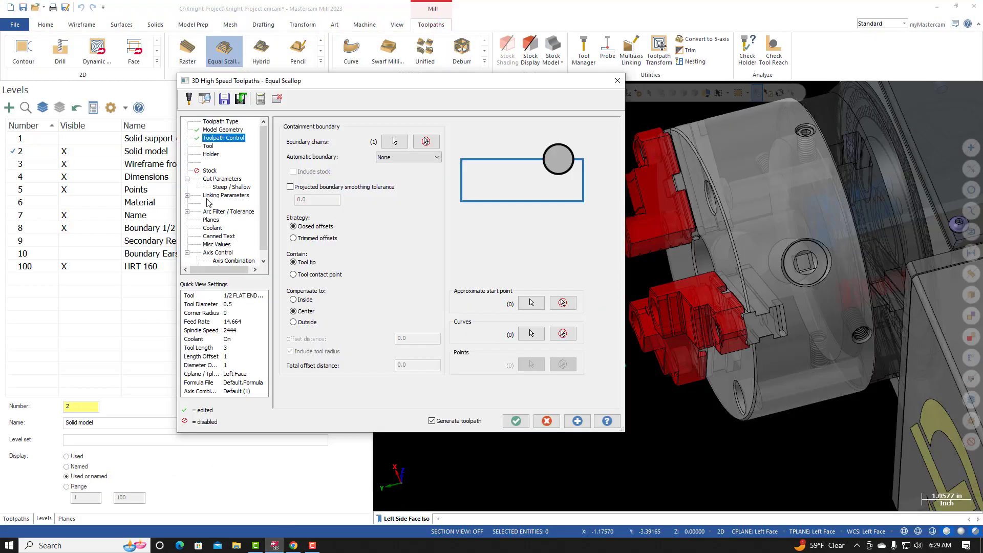
Step: Filter the tool library to ball endmills with a .25 diameter and add the 1/4 ball endmill to the toolpath
click(208, 147)
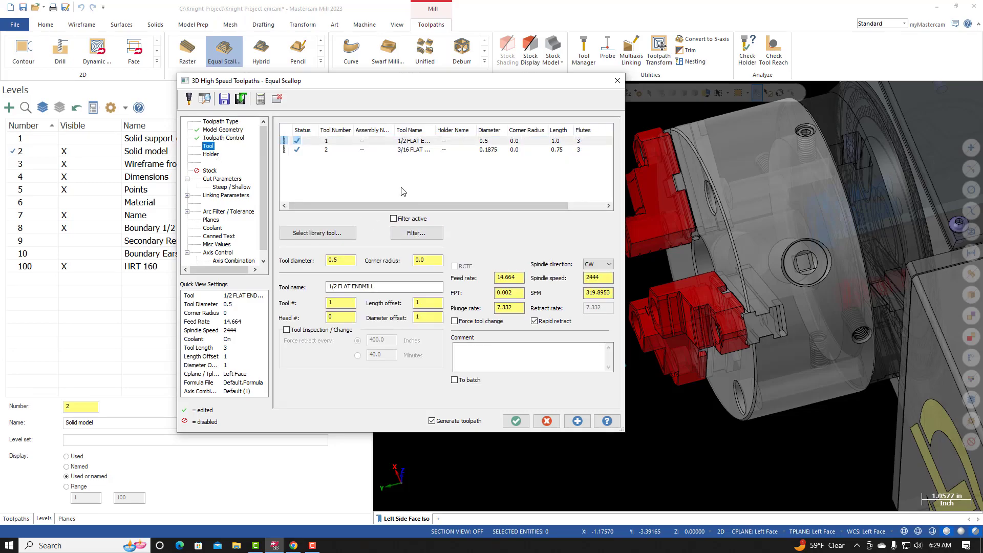
click(321, 234)
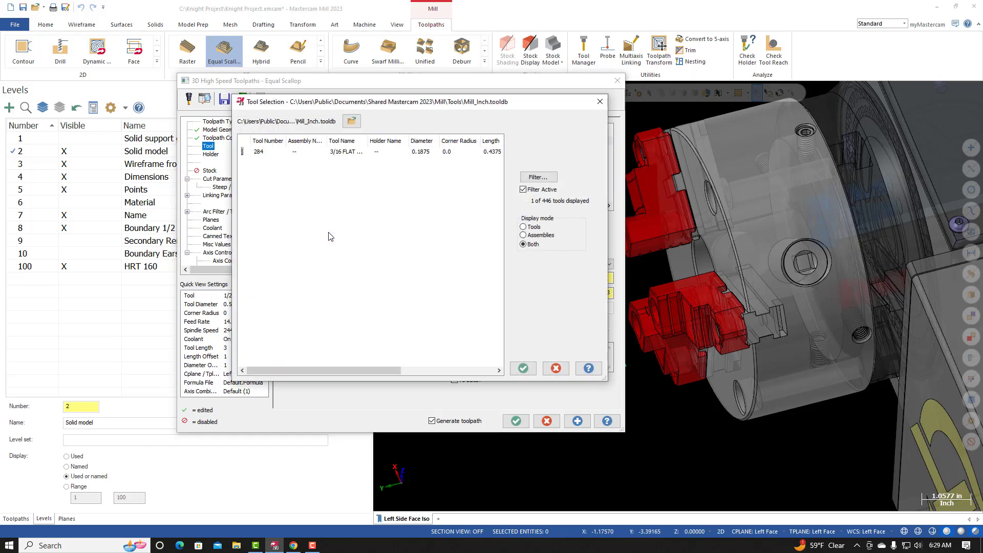
click(534, 179)
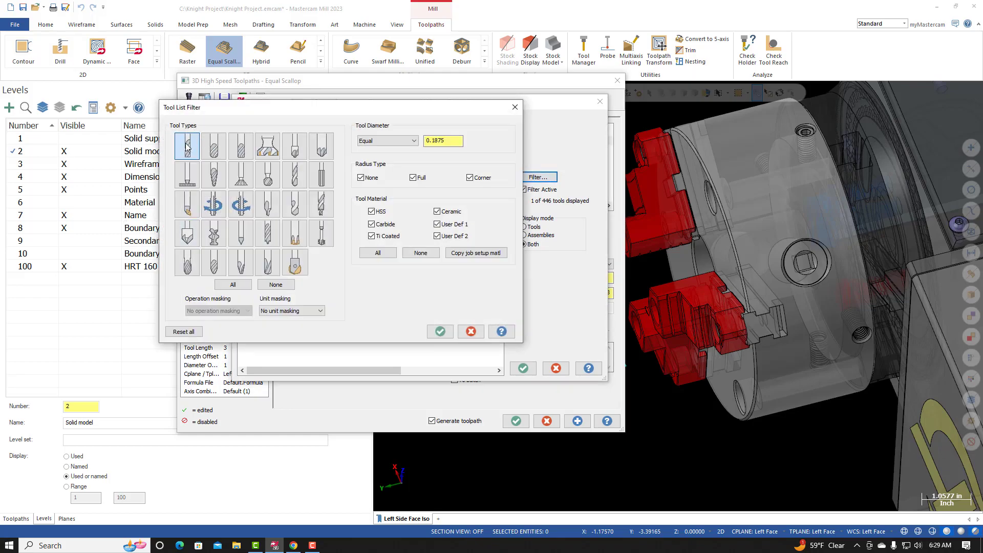
click(216, 147)
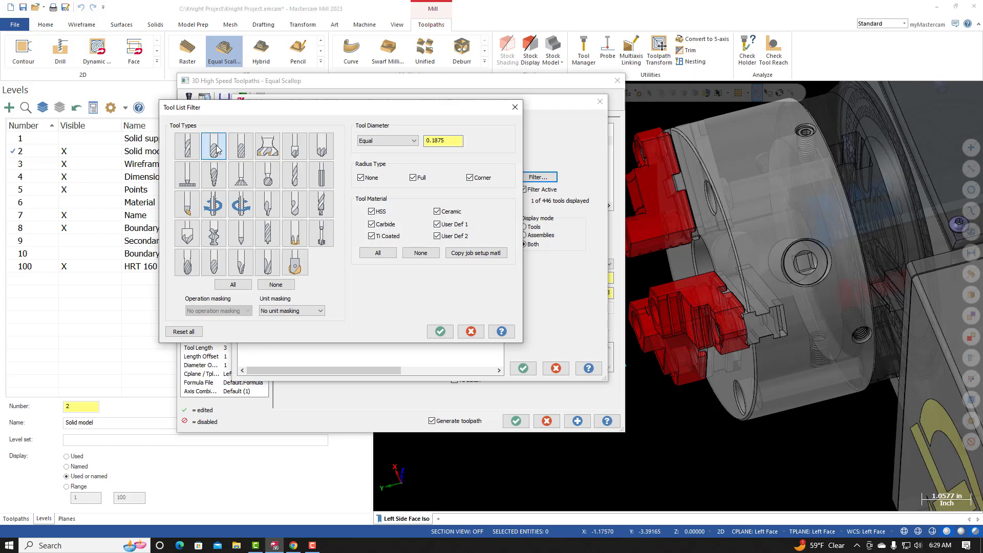
click(390, 144)
click(379, 157)
click(445, 143)
text(.2)
click(440, 331)
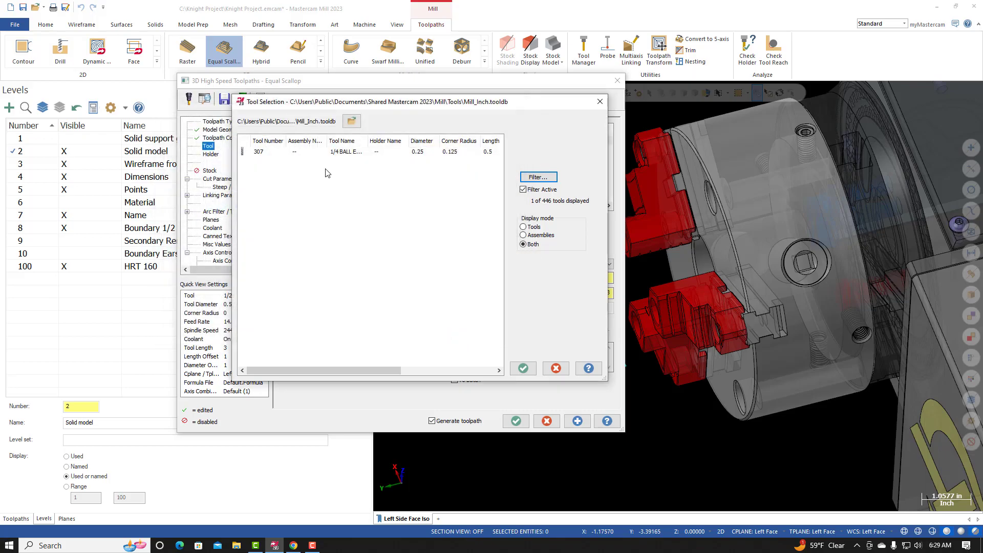
double_click(342, 152)
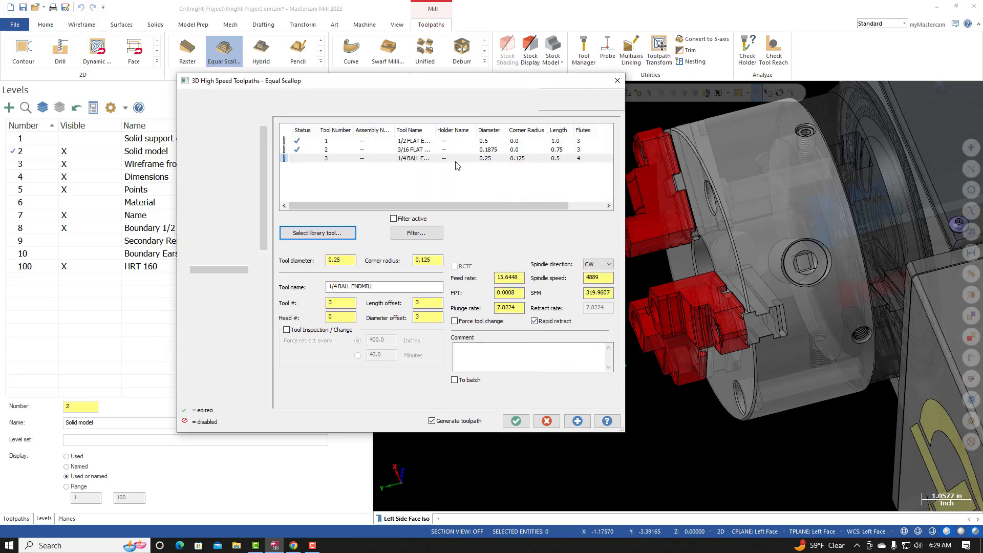
Step: Edit the 1/4 ball endmill and set its number of flutes to 2
right_click(407, 160)
click(433, 189)
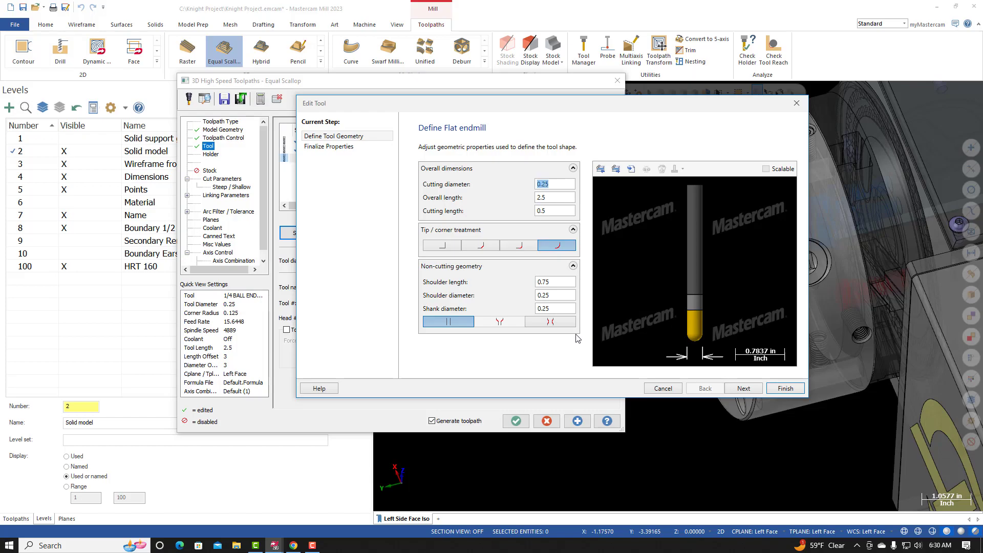
click(743, 388)
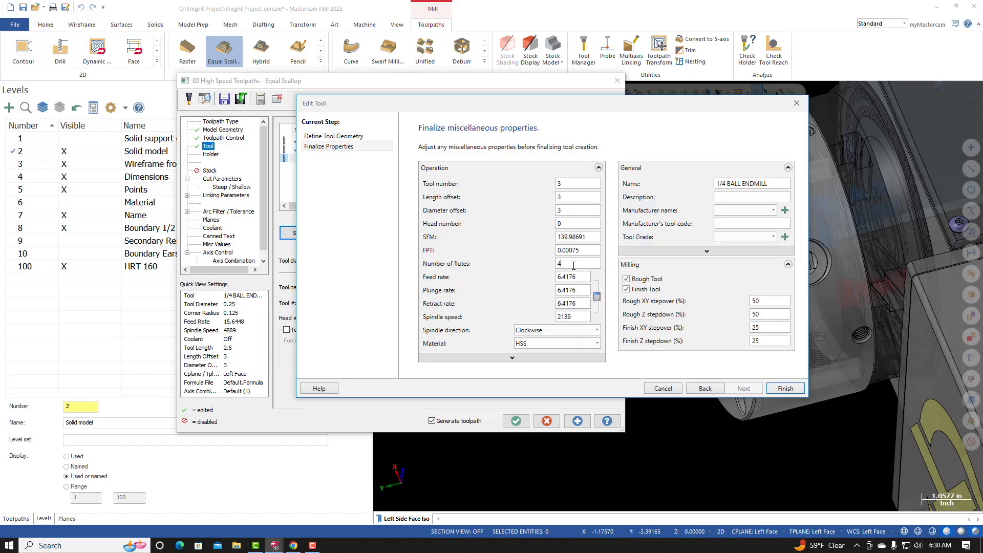
text(2)
Step: Turn on flood coolant for the 1/4 ball endmill and finish editing the tool
click(500, 359)
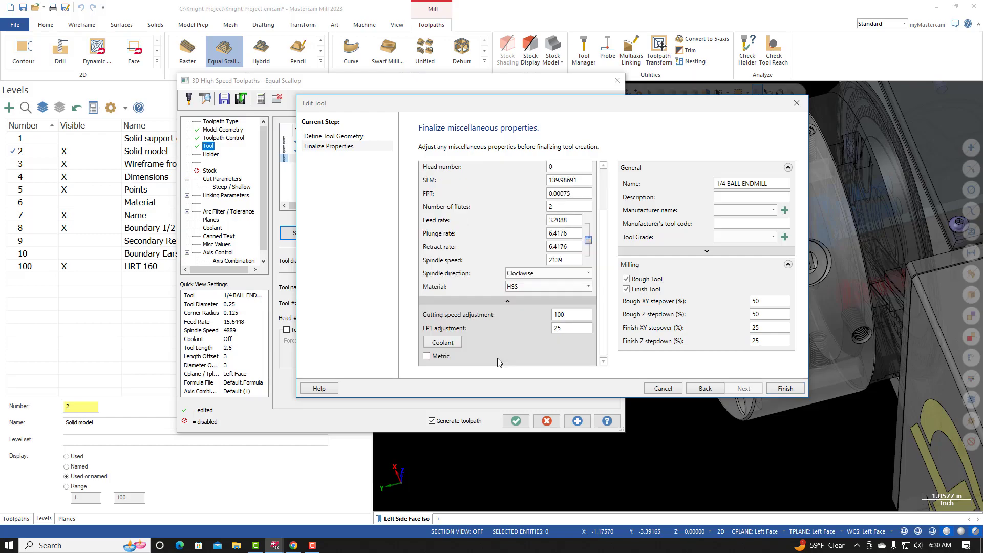
click(444, 342)
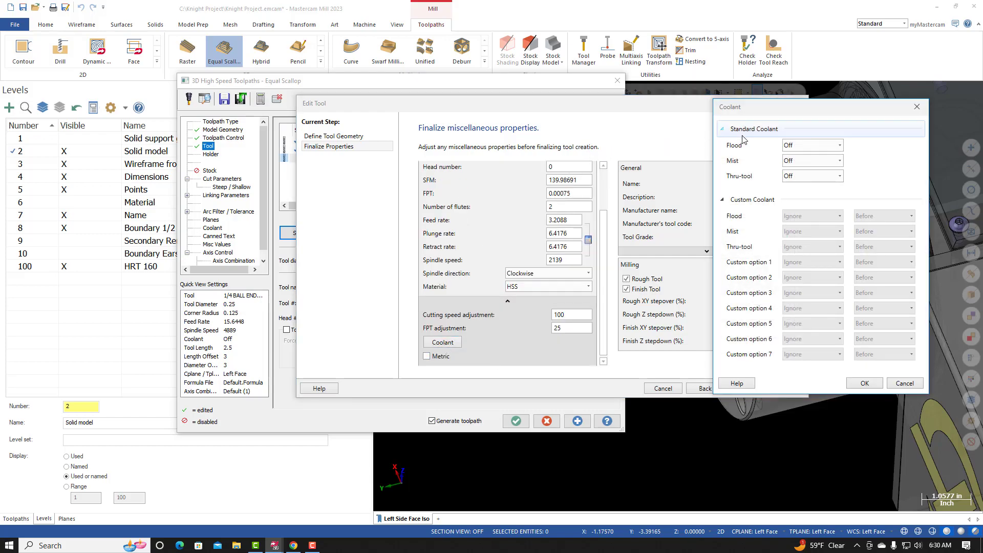
click(807, 147)
click(793, 168)
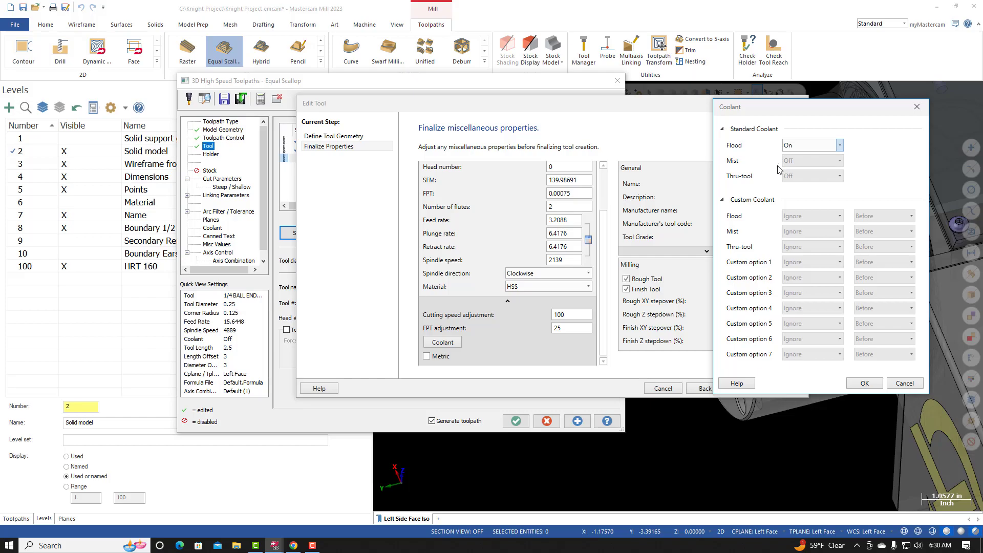
click(868, 384)
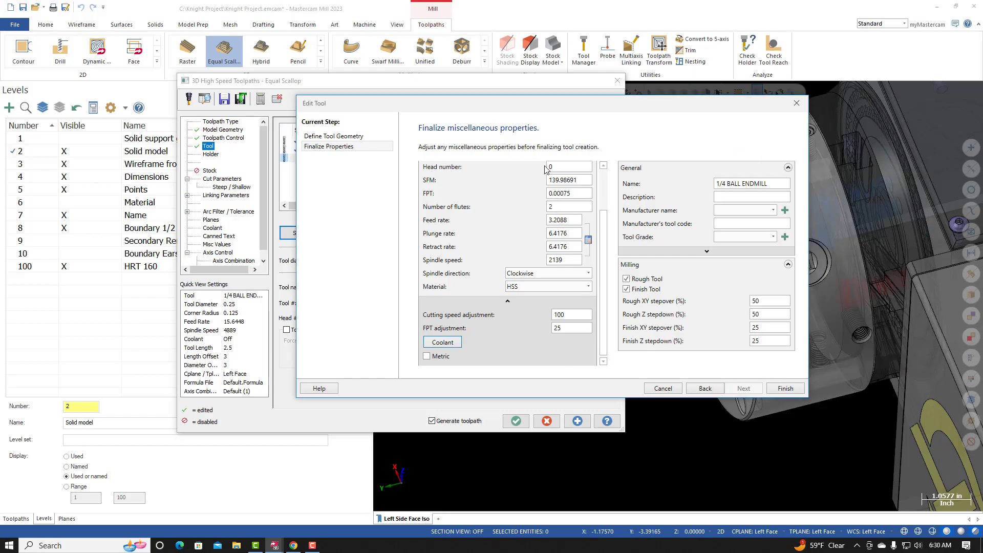
drag(559, 108, 516, 104)
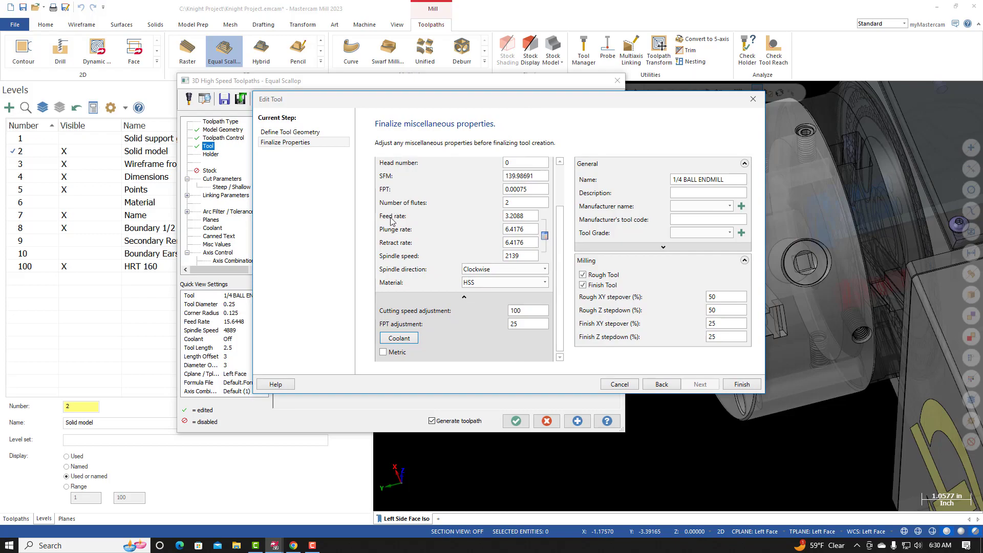
click(742, 384)
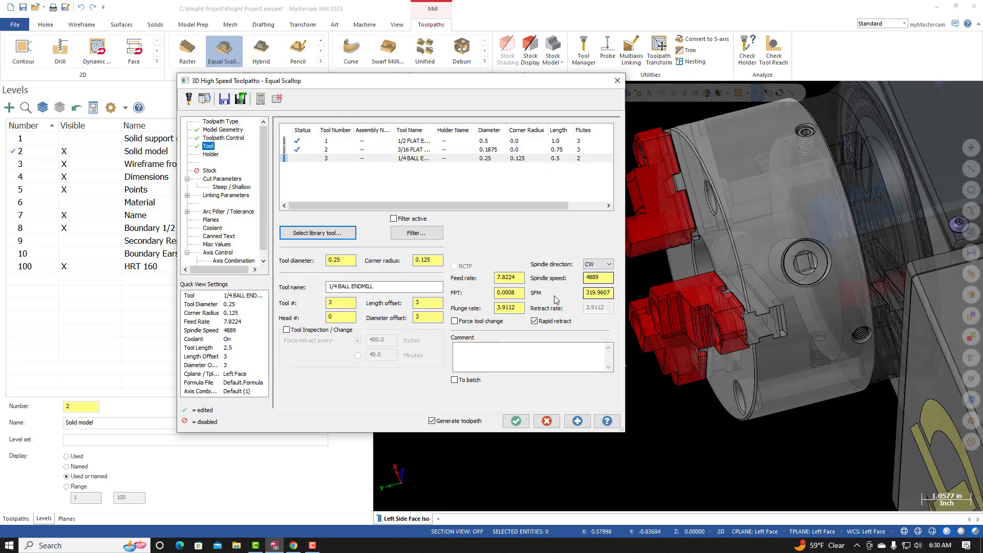
Step: Set the tool's cutting data to 400 SFM, .25*.01 (0.0025) FPT and a plunge rate of 15.28
drag(612, 293, 548, 301)
text(400)
key(Return)
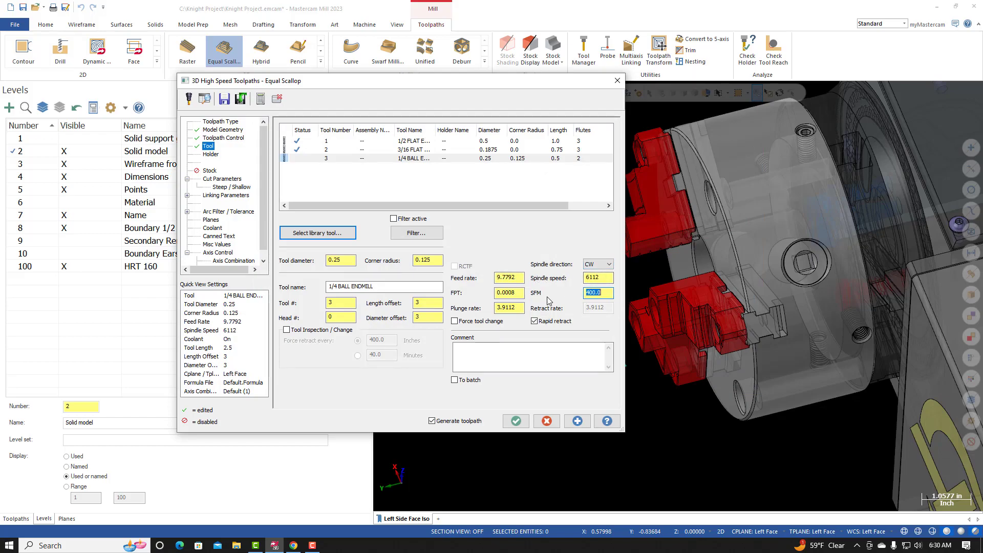
double_click(518, 299)
text(.25*.01)
key(Return)
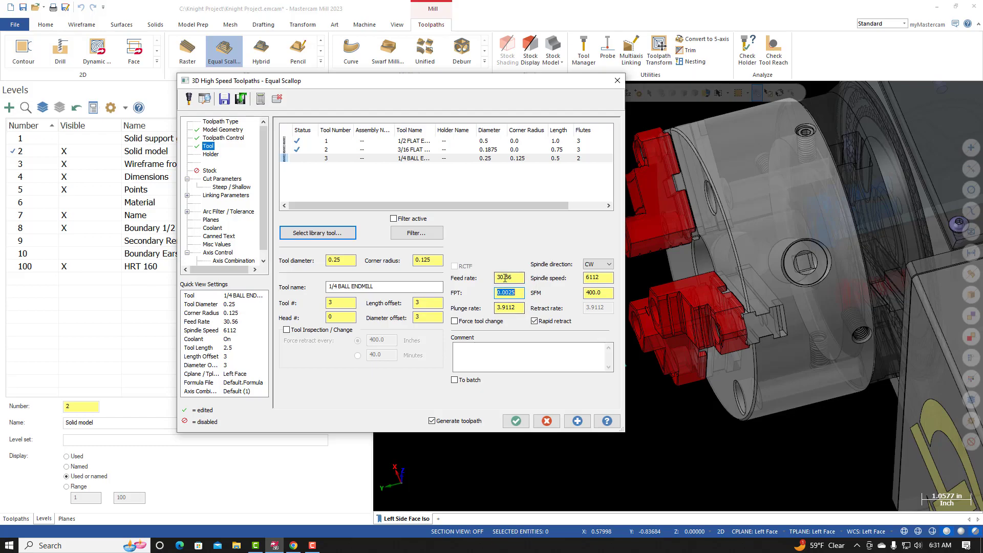
click(519, 307)
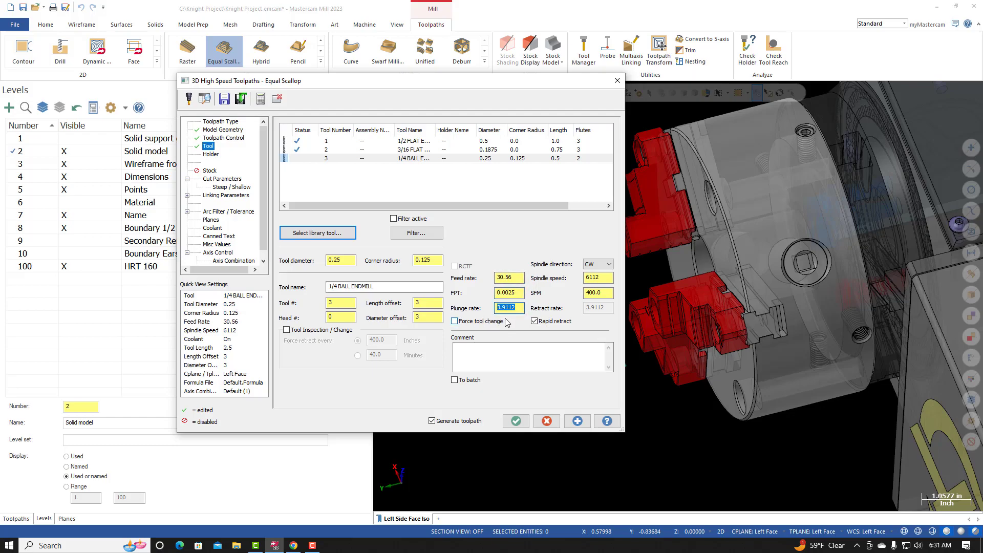
text(3)
key(Return)
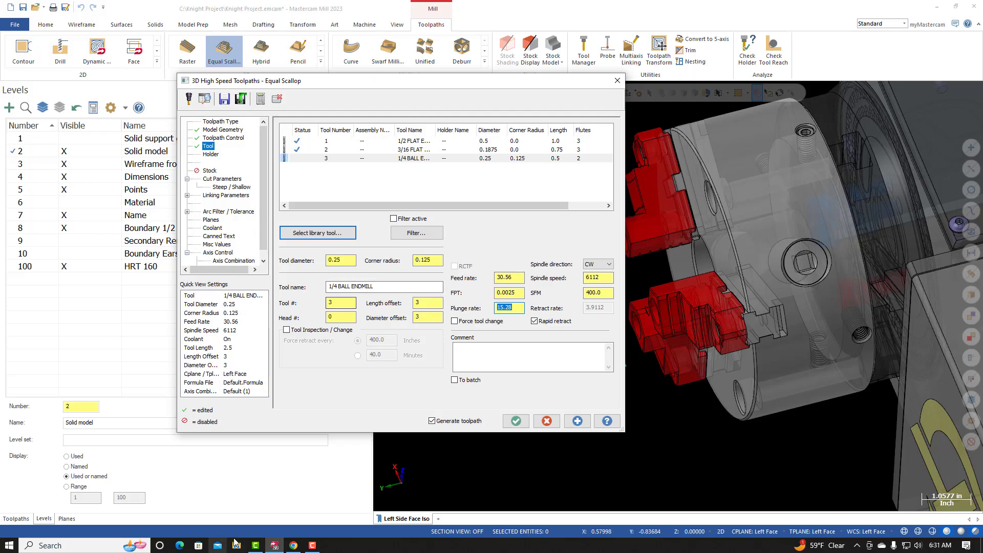
Step: Copy the tool name 1/4 BALL ENDMILL into the toolpath comment
drag(379, 286, 318, 284)
right_click(357, 287)
click(392, 272)
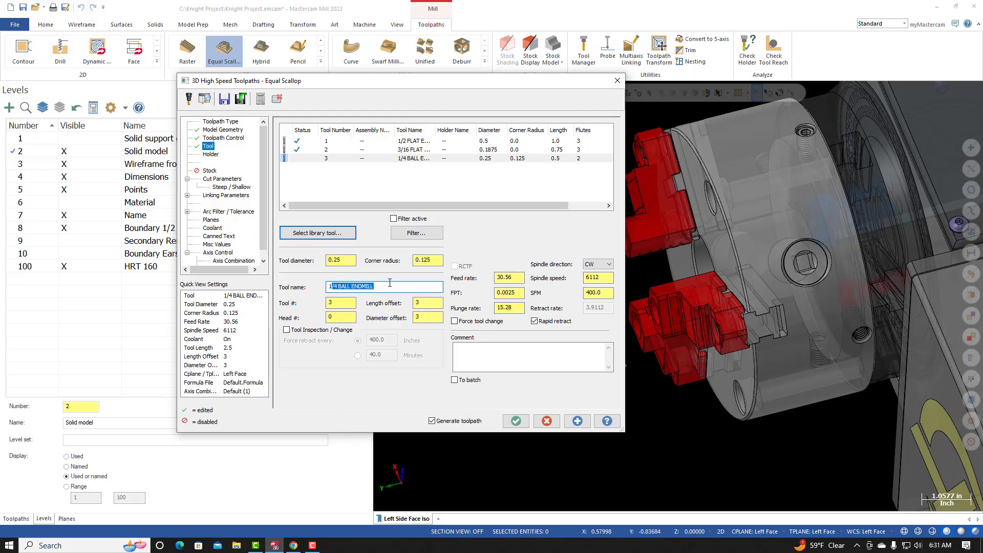
right_click(336, 288)
click(361, 323)
click(463, 350)
right_click(463, 350)
click(478, 395)
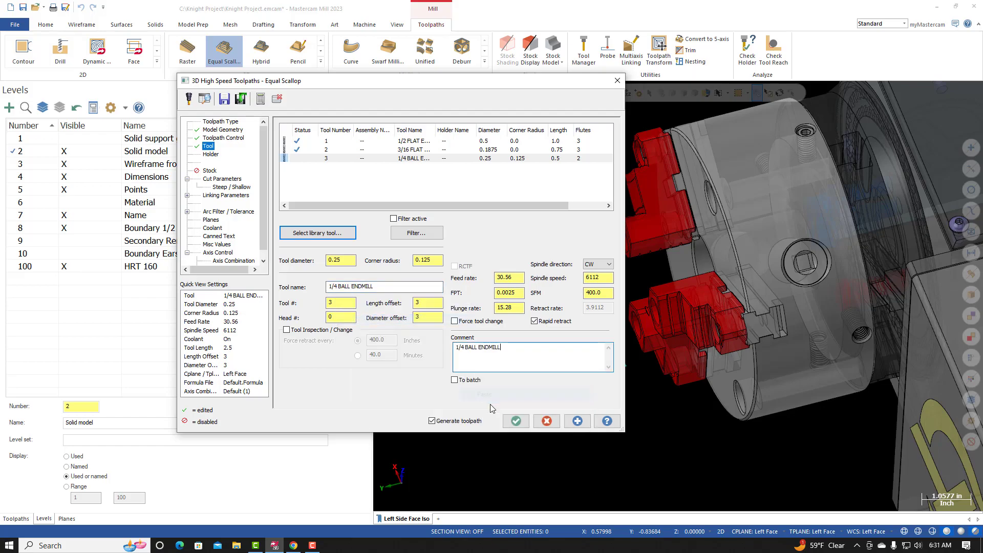
Step: Append ", SEMI FINISH LEFT FACE" to the tool name in the toolpath comment, following the course page
click(293, 546)
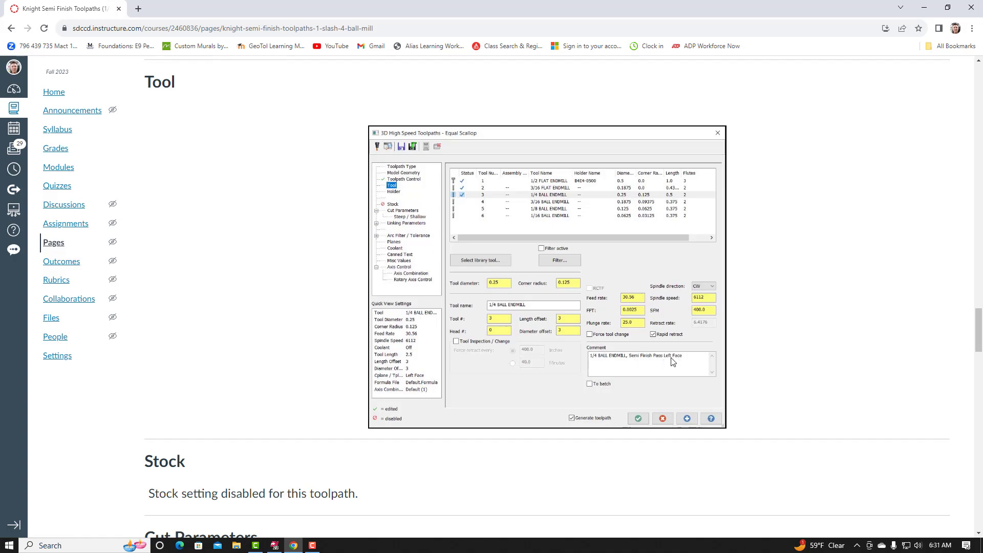
click(275, 545)
click(506, 355)
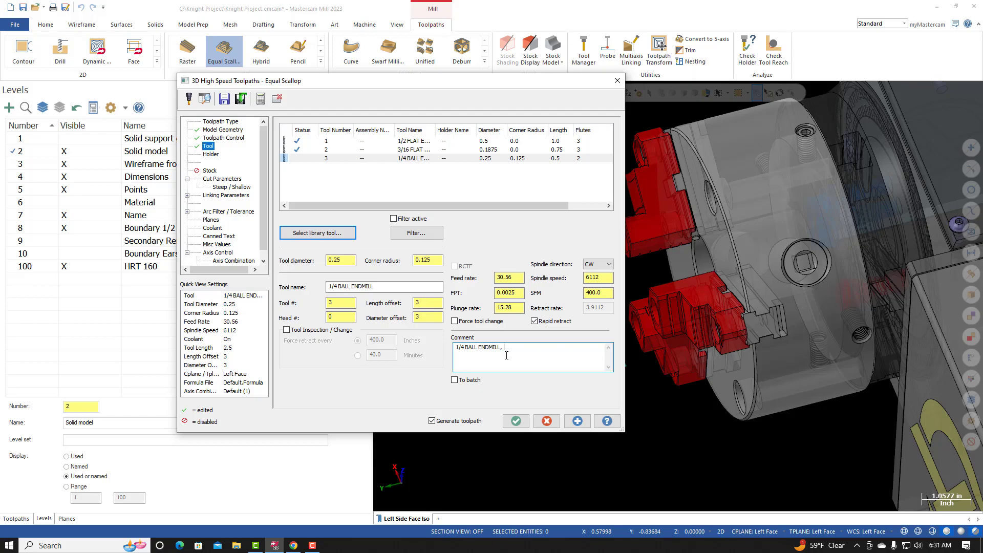
text(, SEMI FINISH LEFT FACE)
Step: Check the toolpath's stock settings against the Stock section of the course page in the browser
click(209, 171)
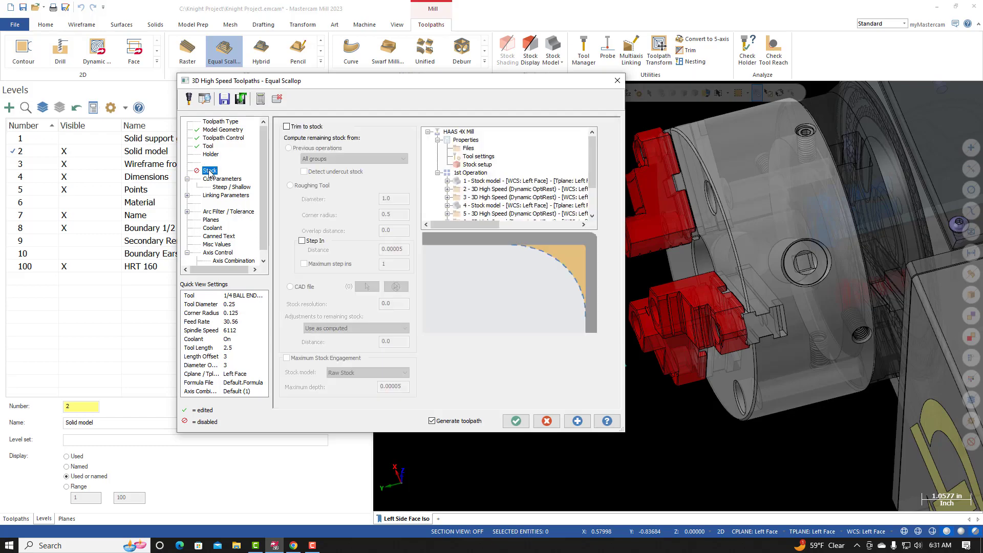
click(294, 546)
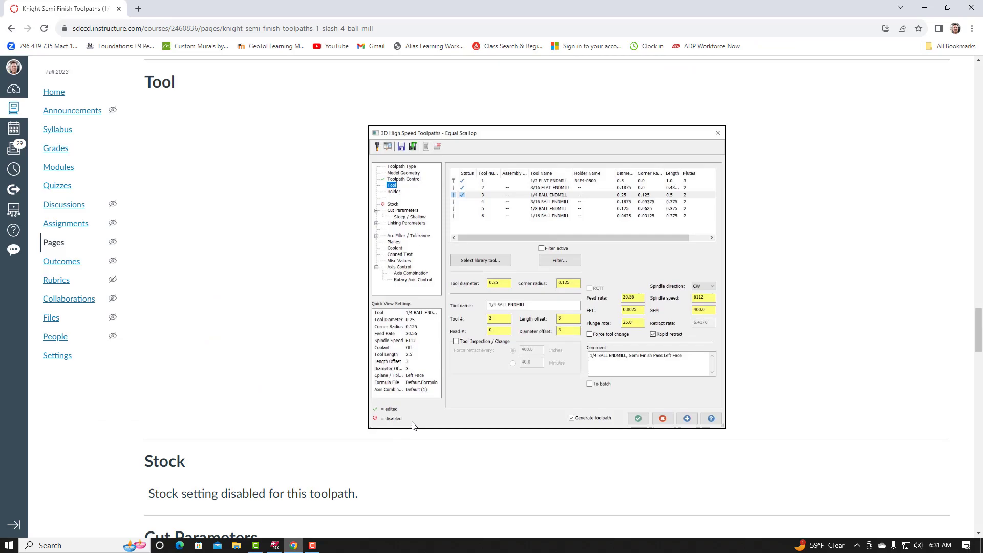
scroll(415, 430, down, 4)
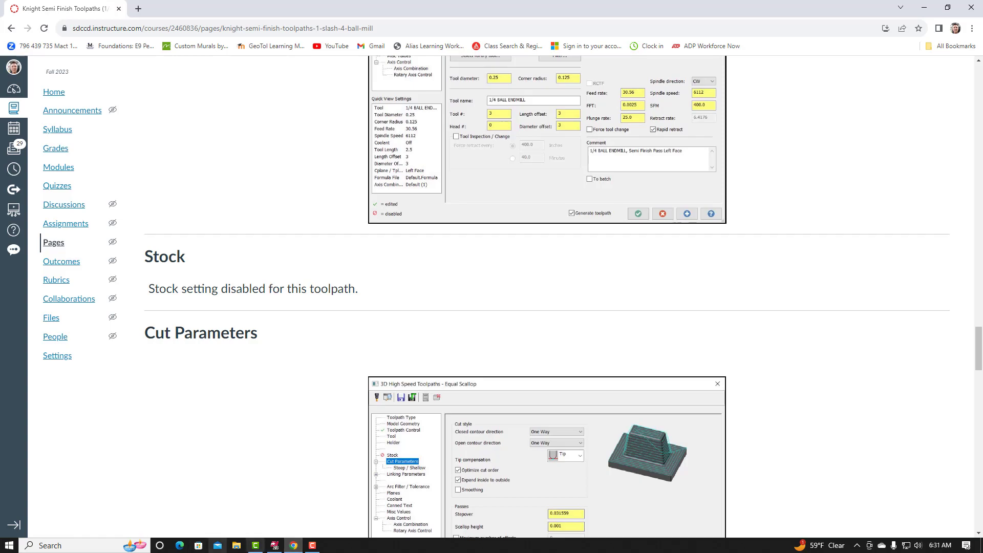
scroll(303, 317, down, 2)
scroll(303, 319, down, 1)
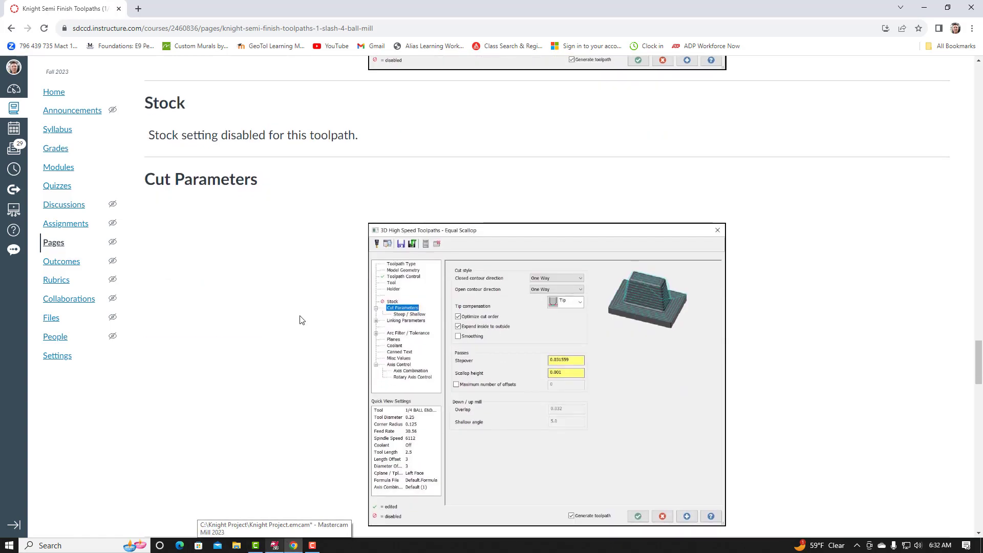
Step: Set the scallop height to 0.001 in the cut parameters and compare the passes values with the course page
scroll(285, 300, down, 2)
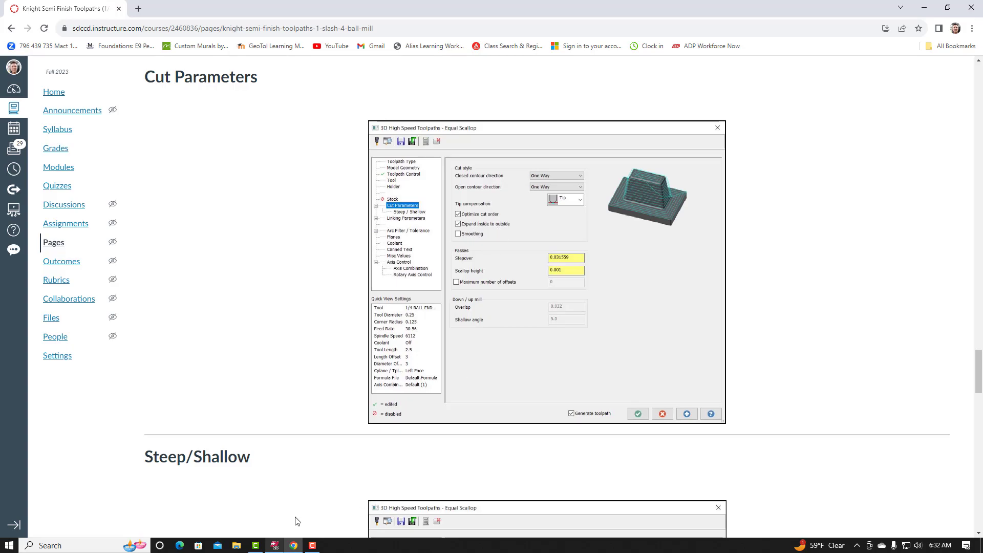
click(276, 547)
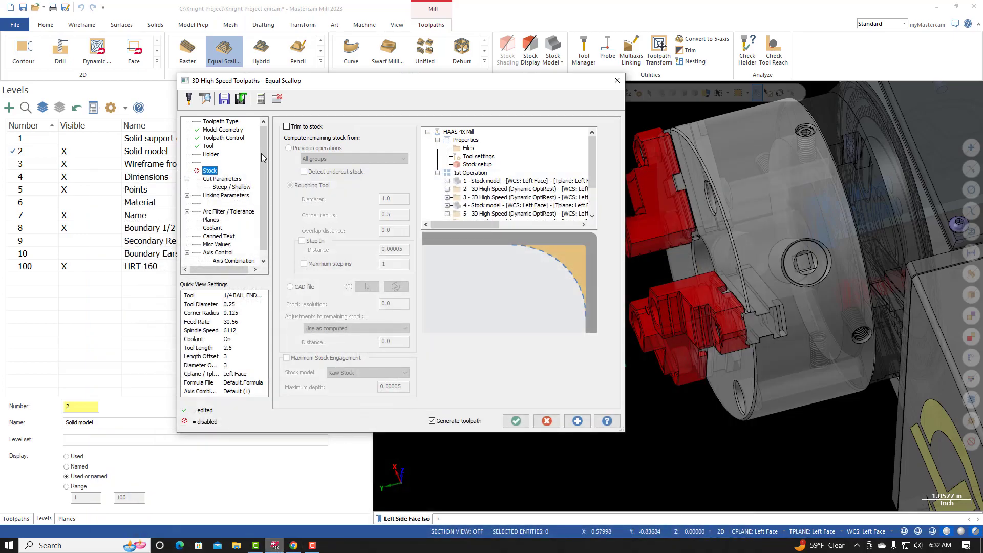
click(222, 179)
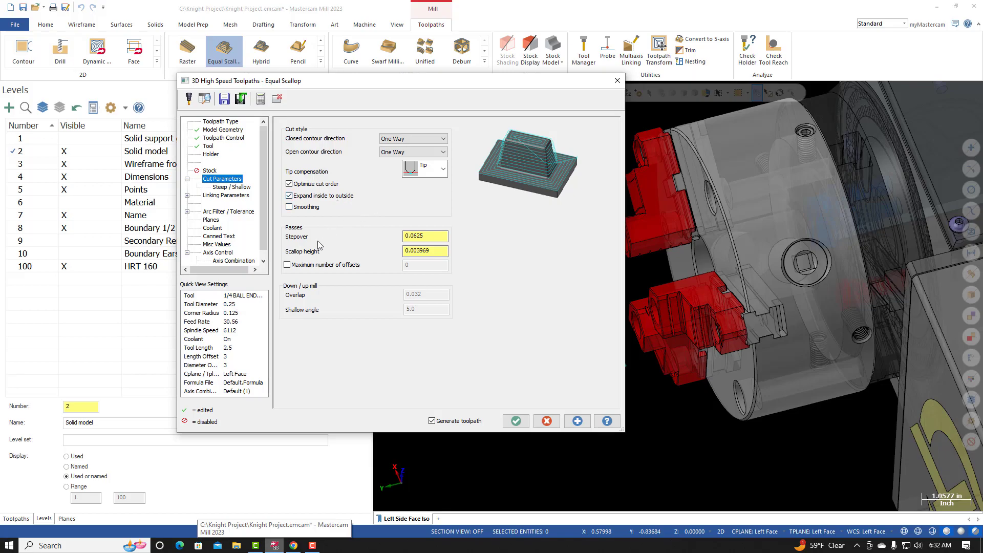
click(294, 545)
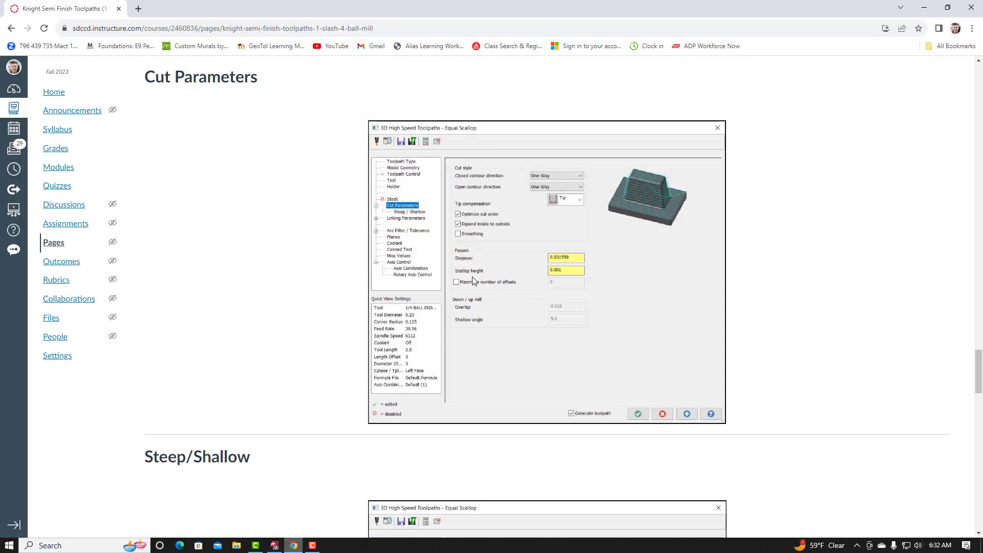
click(275, 546)
drag(435, 251, 381, 258)
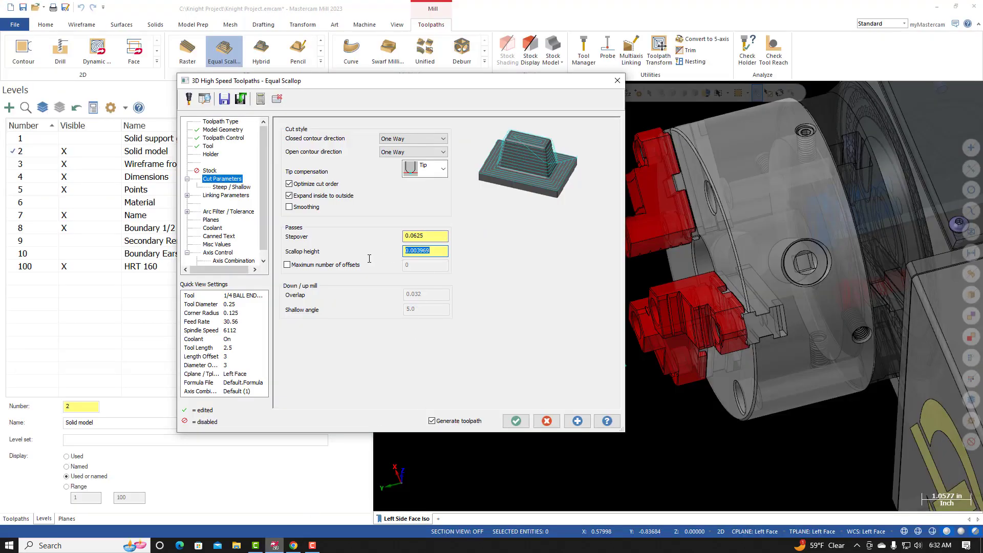
text(.)
key(Return)
click(293, 545)
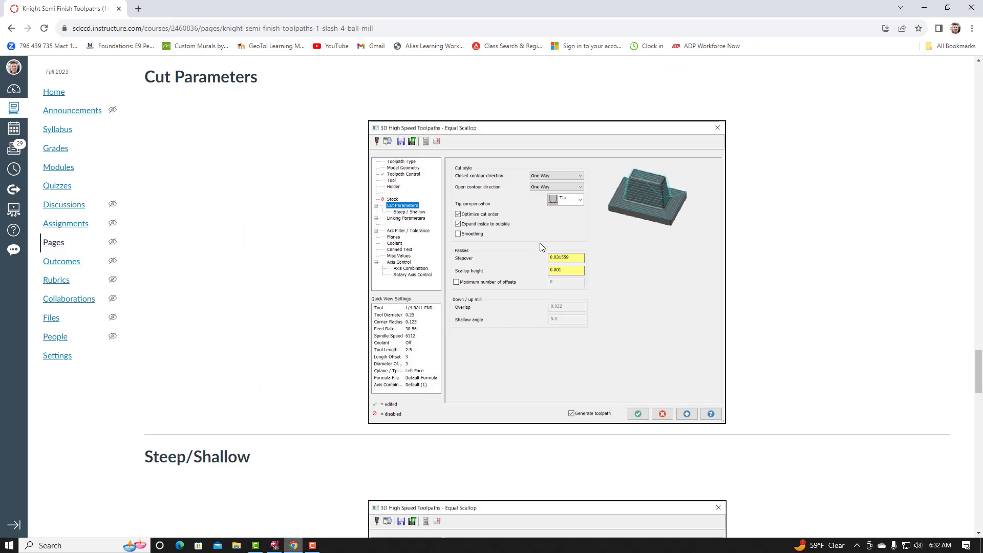
click(275, 545)
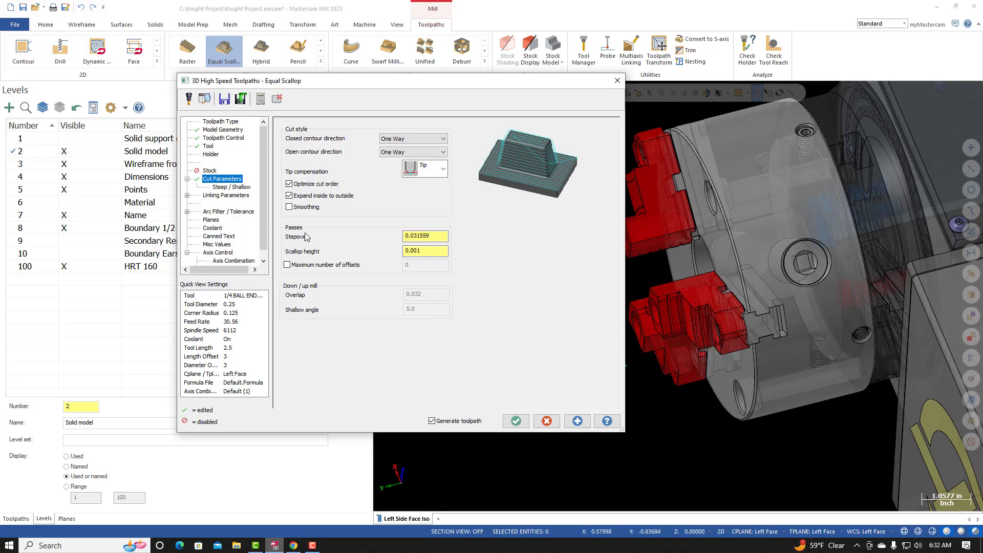
Step: Enable the minimum Z depth in the steep/shallow settings and set it to 1.25, as the course page shows
click(237, 187)
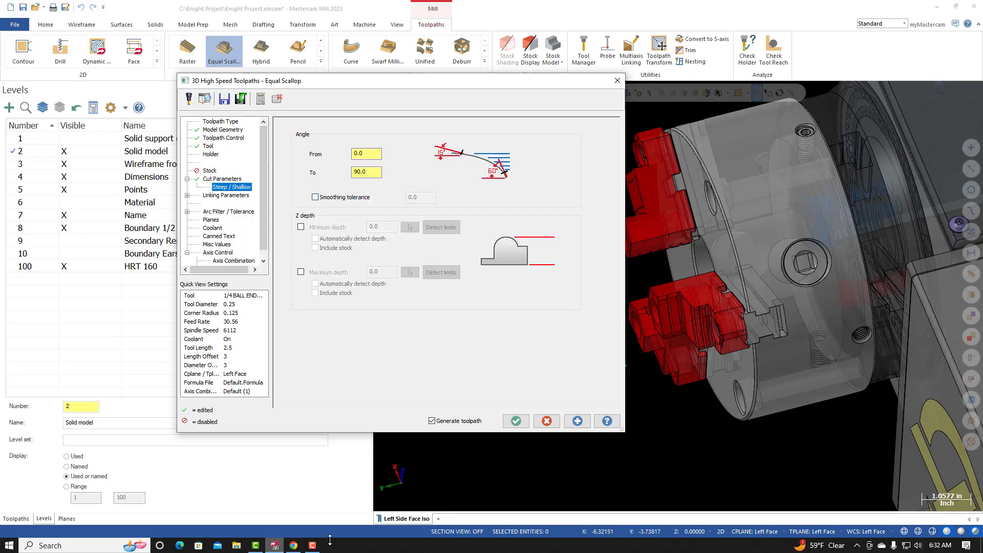
click(294, 546)
scroll(514, 394, down, 5)
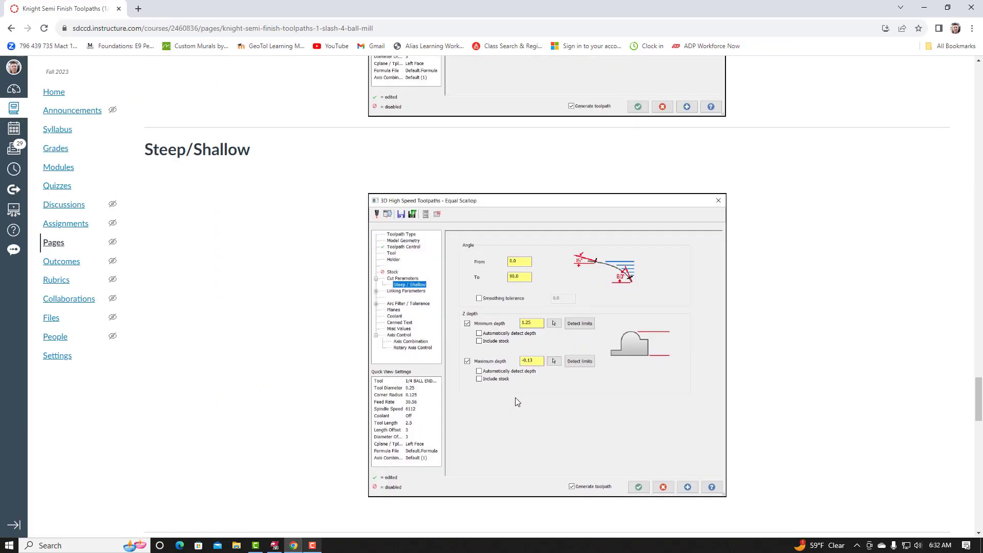
scroll(515, 397, down, 2)
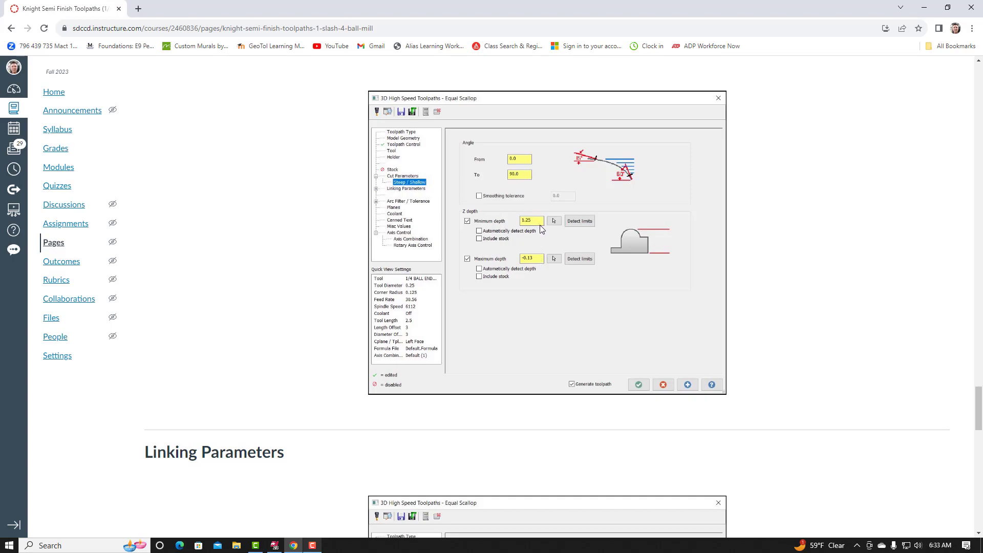
click(275, 545)
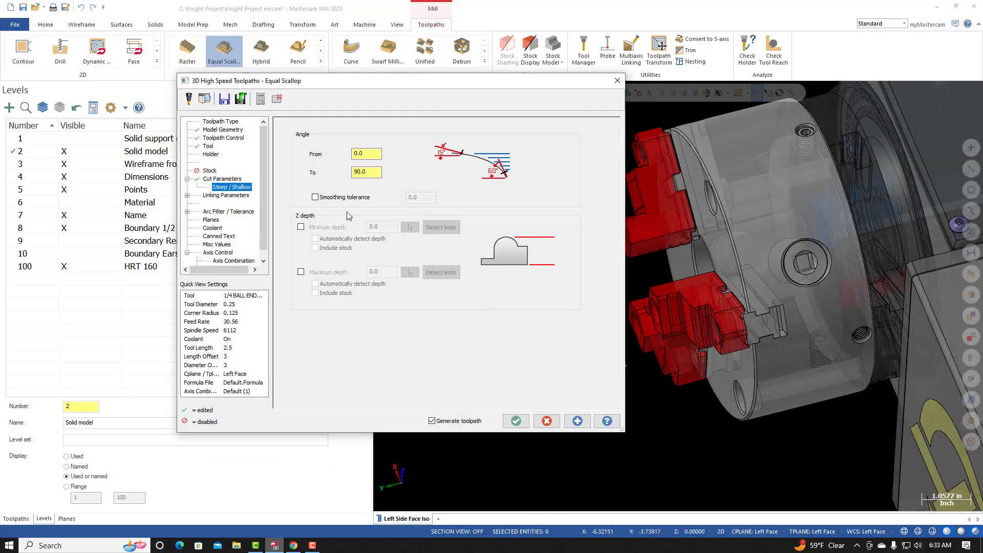
click(301, 228)
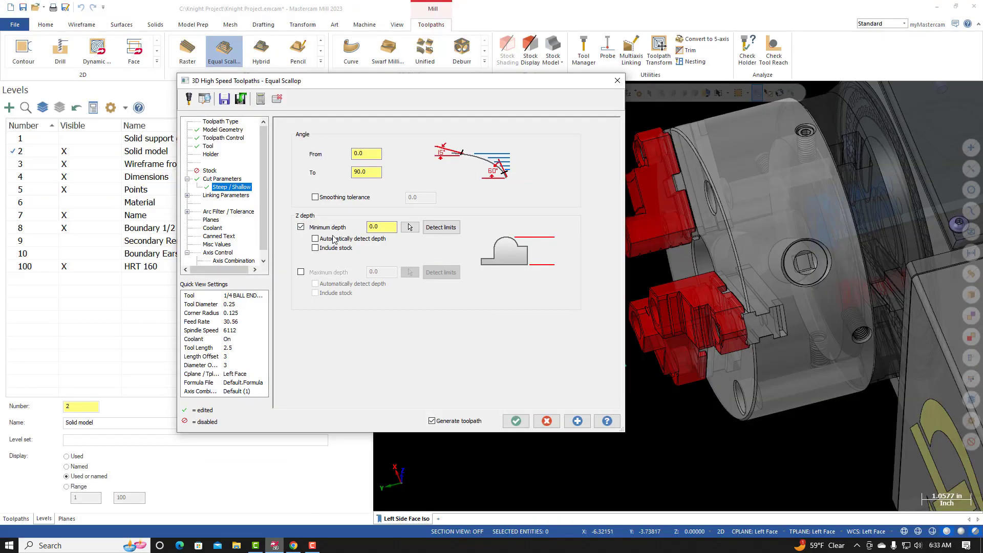
double_click(383, 228)
text(1.25)
key(Return)
Step: Enable the maximum Z depth, set it to -0.13 and compare the steep/shallow settings with the course page
click(300, 273)
double_click(371, 273)
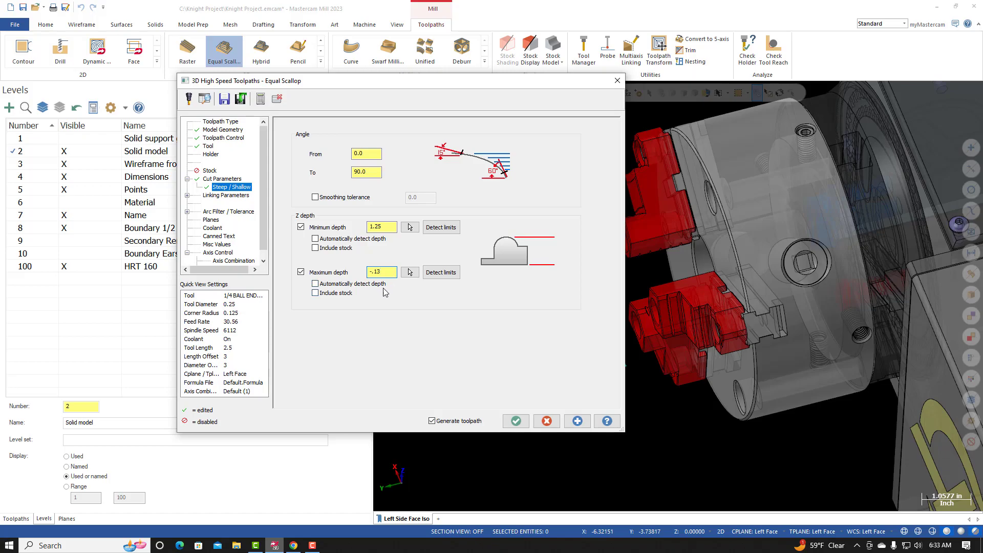
key(alt+Tab)
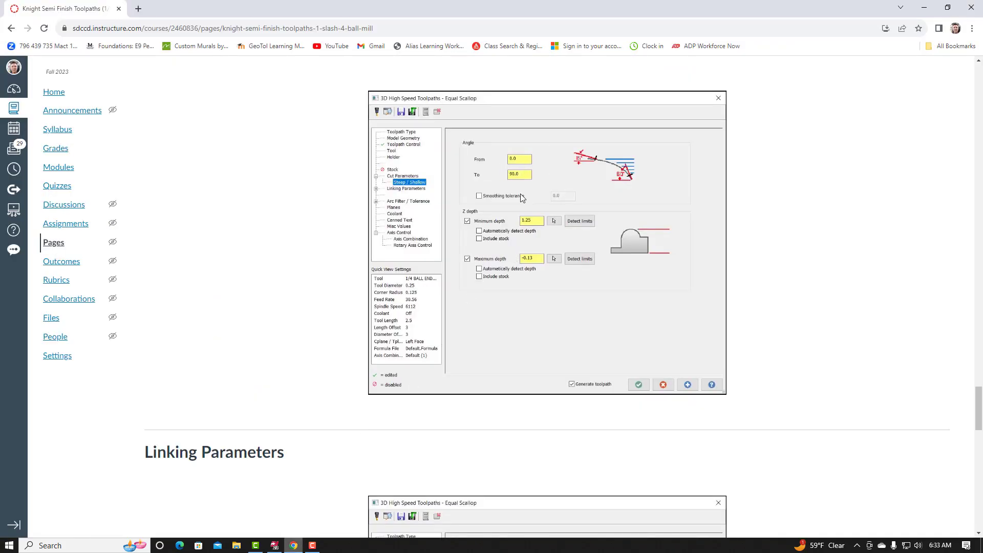
click(277, 546)
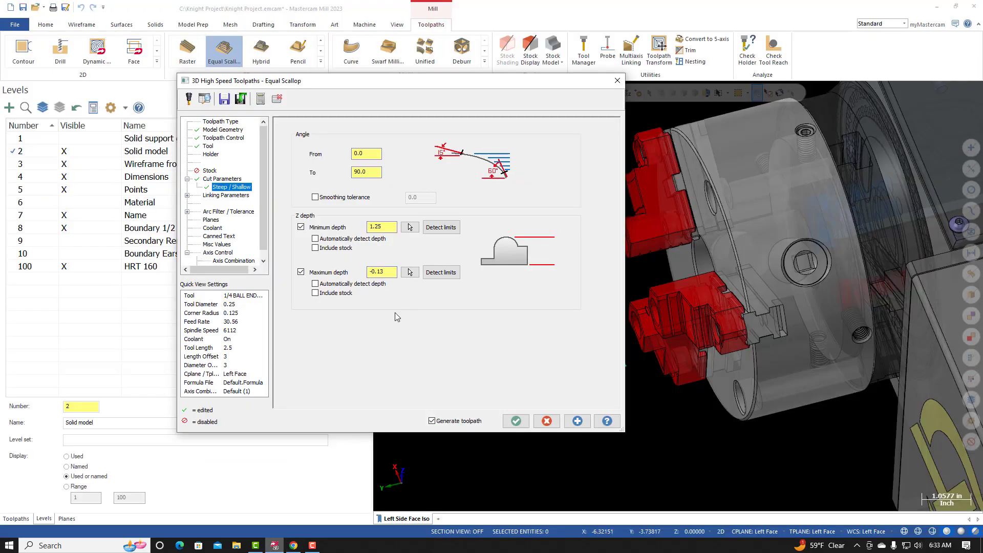
Step: Change the retract type in the linking parameters to Minimum Vertical Retract, following the course page
click(229, 196)
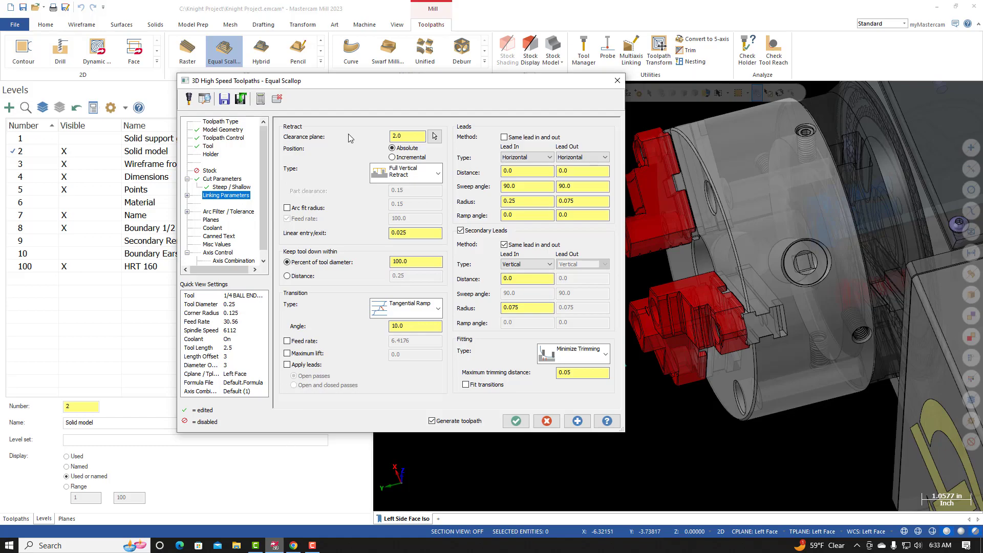
drag(337, 86, 349, 99)
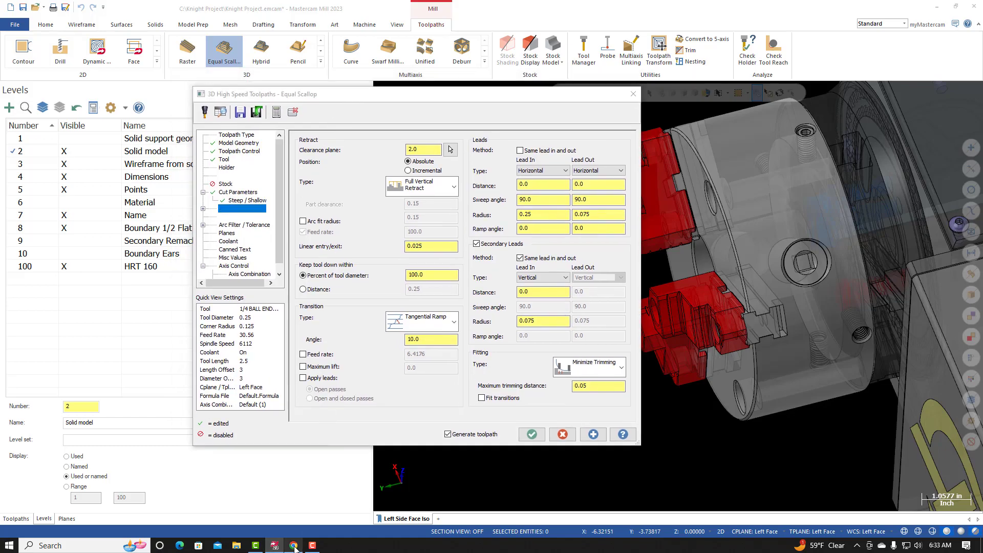
click(294, 546)
scroll(547, 297, down, 7)
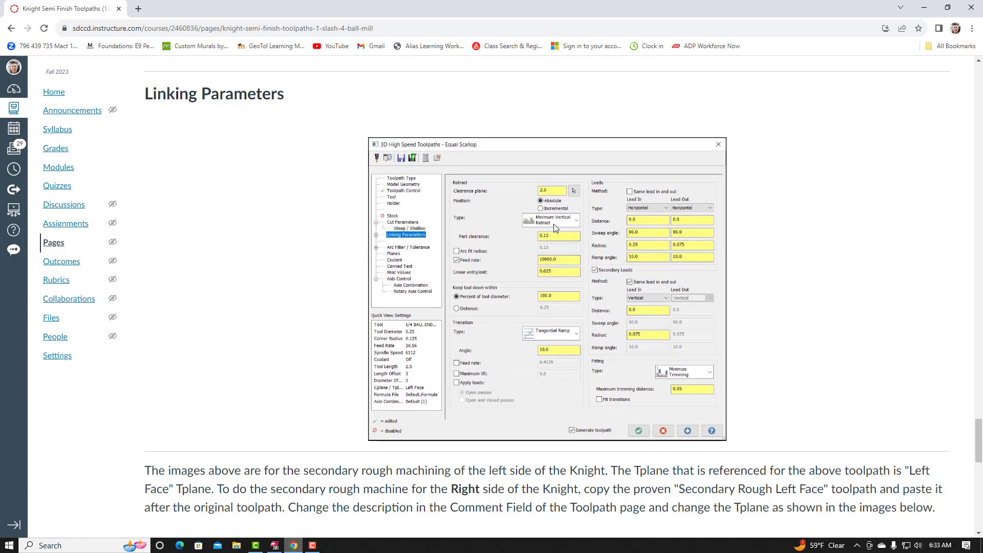
click(275, 545)
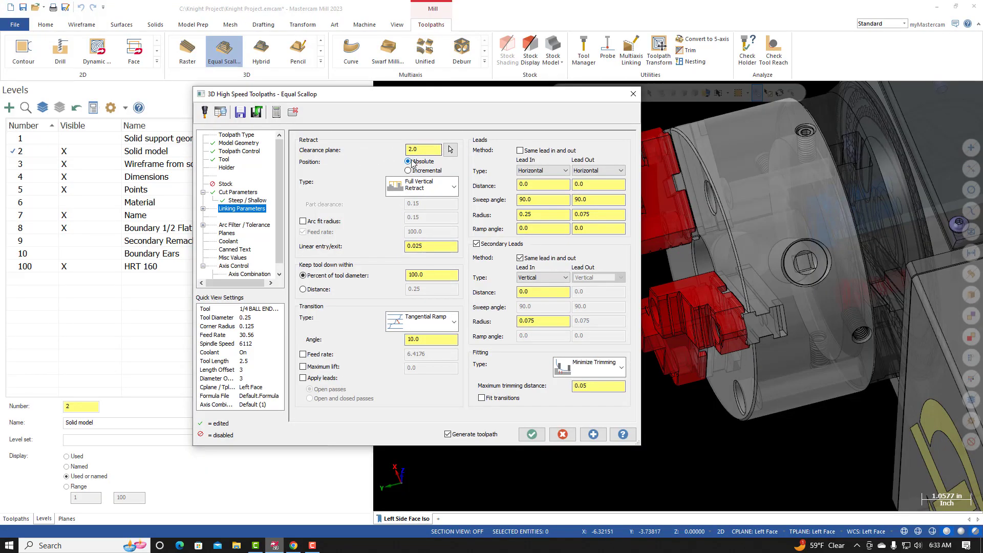
click(443, 188)
click(430, 205)
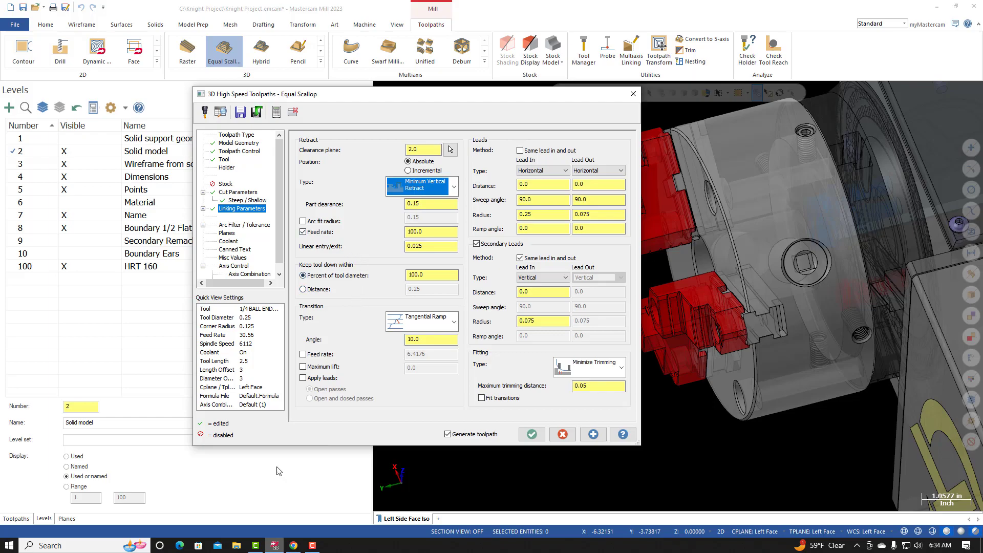
Step: Compare the remaining retract, transition, leads and fitting values of the linking parameters with the course page
click(294, 546)
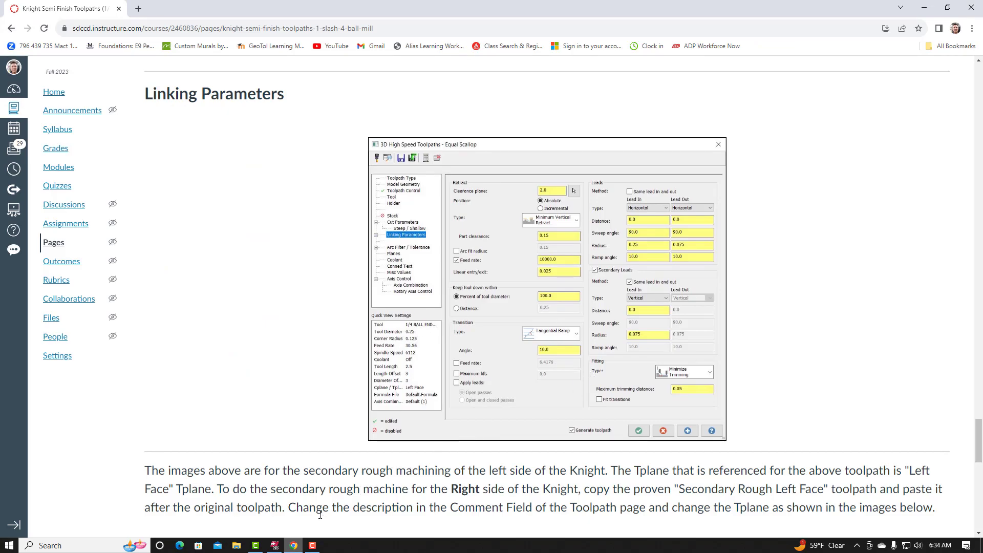
click(275, 546)
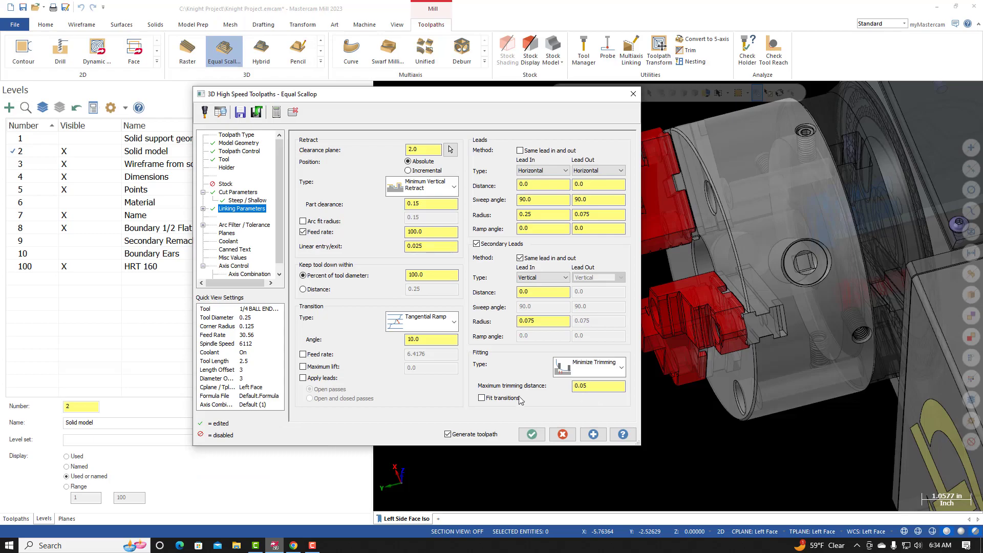
click(292, 546)
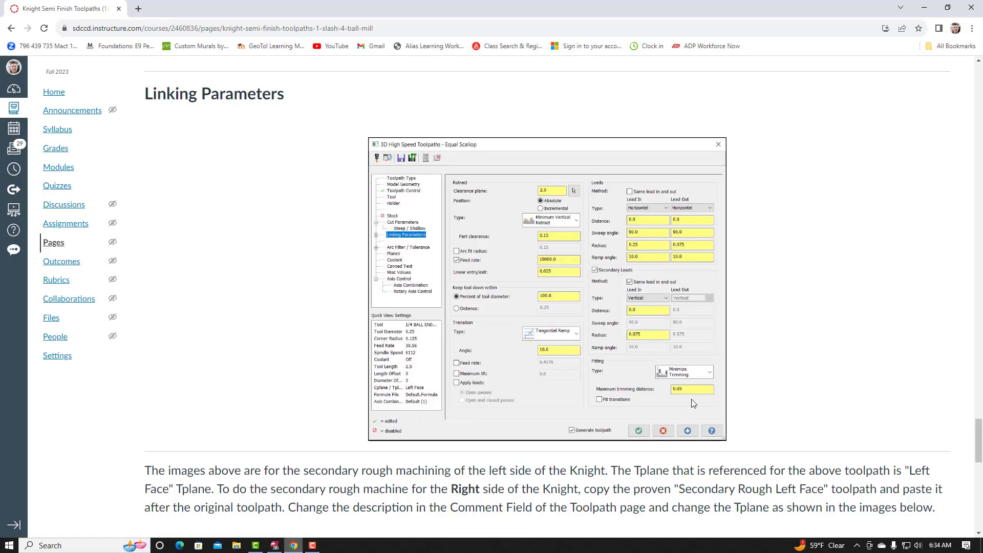
click(273, 545)
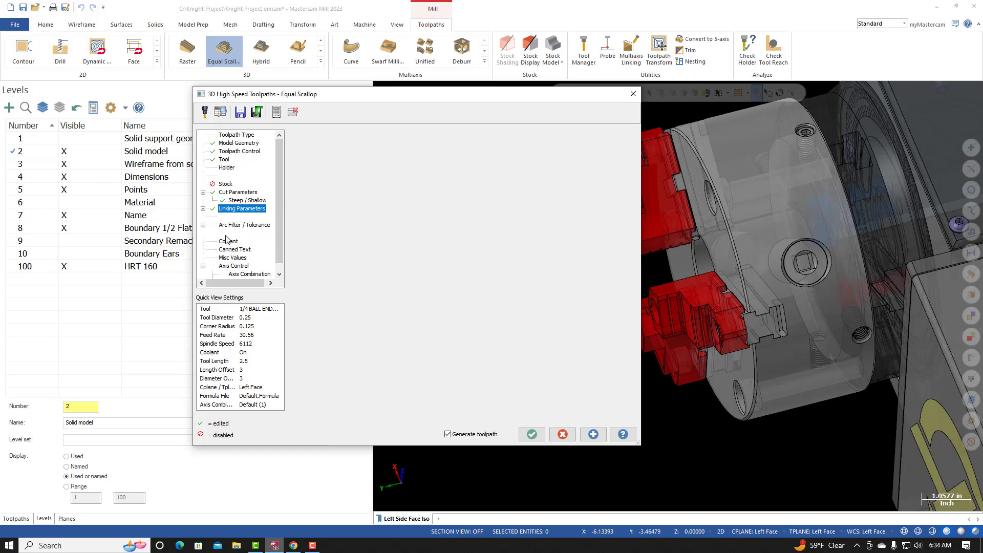
Step: Check the toolpath's work, tool and construction planes, and accept the Equal Scallop toolpath into the operations list
click(227, 233)
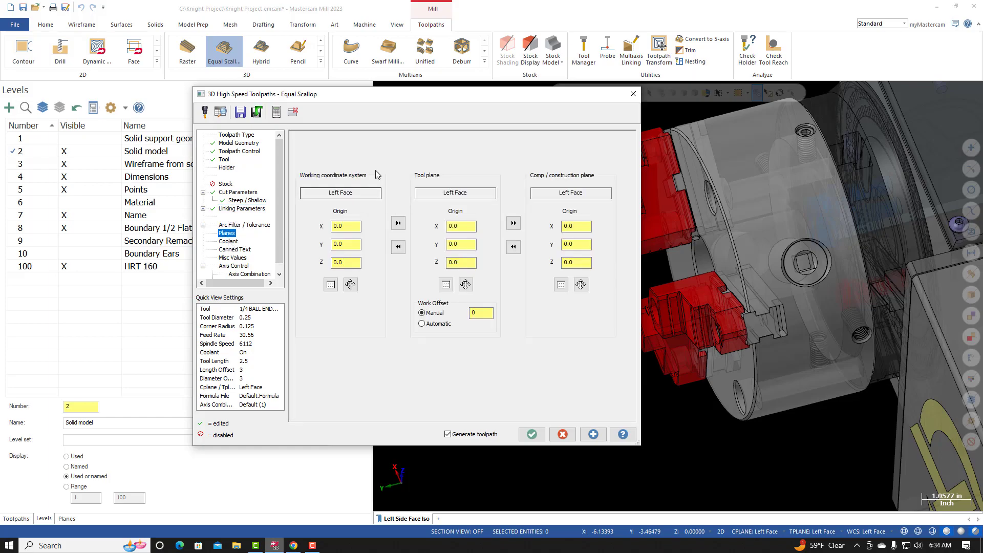
drag(415, 96, 428, 111)
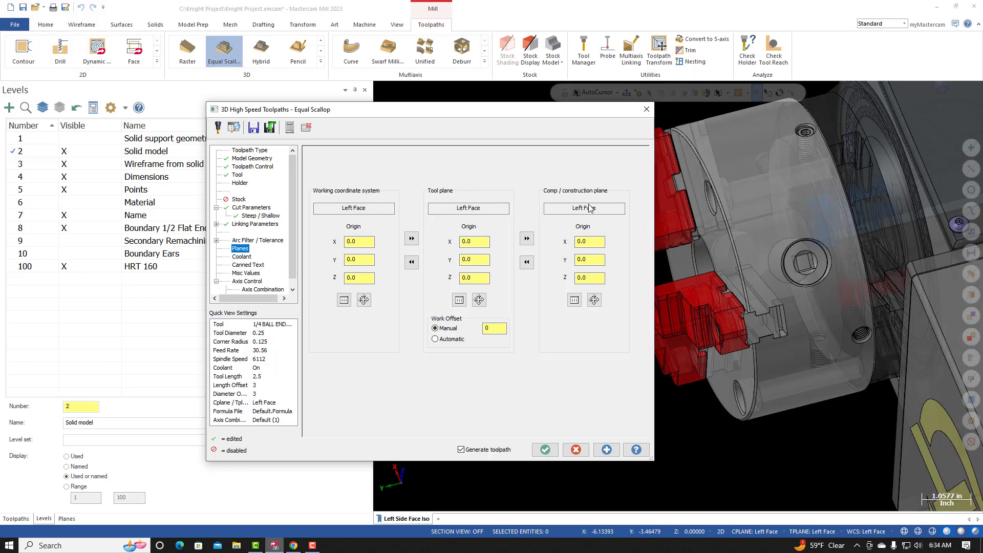
drag(418, 115, 425, 79)
click(477, 244)
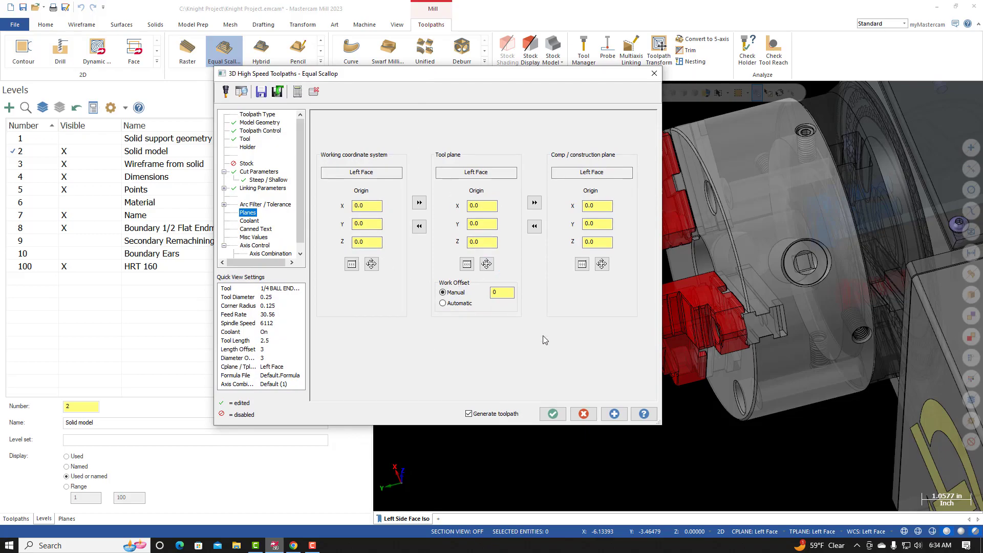
click(553, 413)
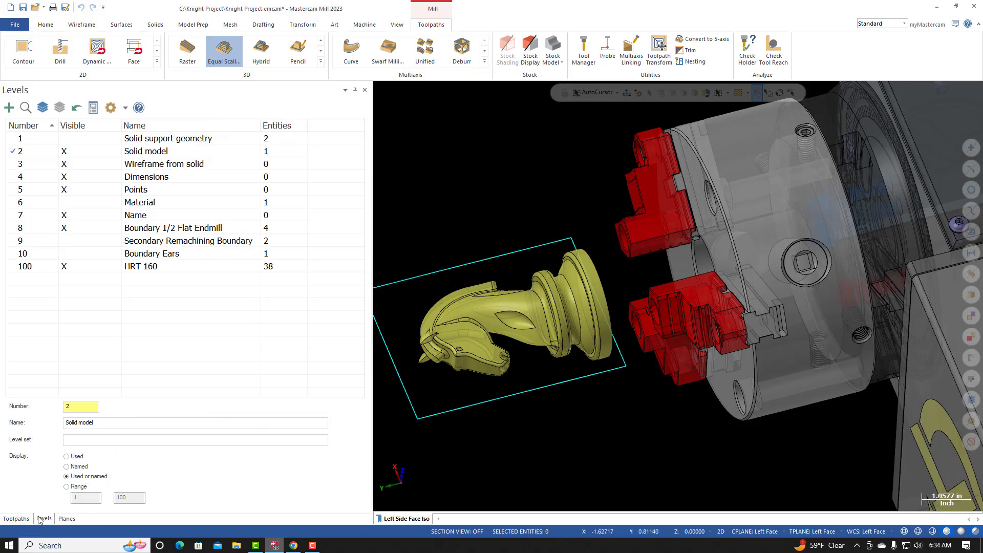
click(19, 518)
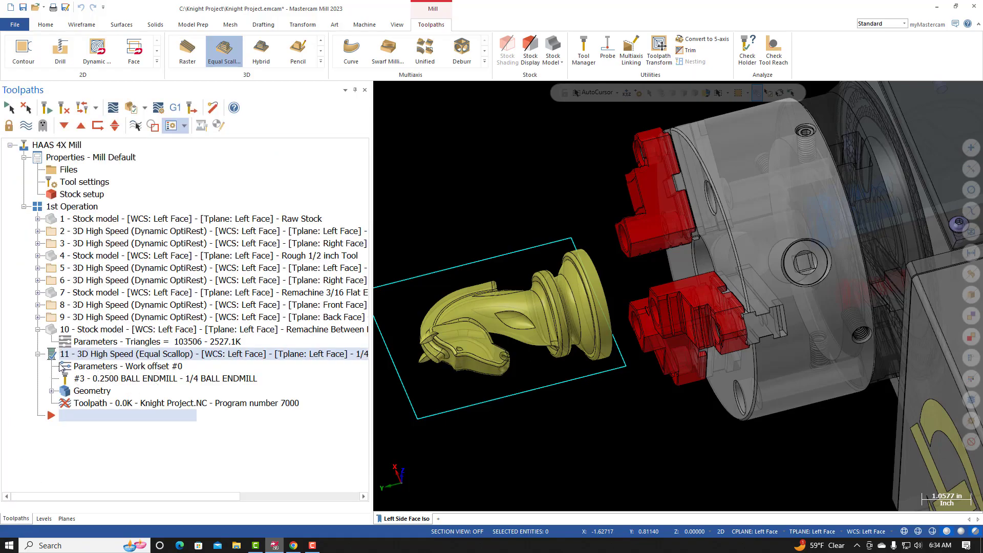
scroll(630, 341, down, 1)
middle_drag(507, 363, 535, 336)
scroll(492, 357, up, 2)
mouse_move(586, 344)
middle_down()
mouse_move(550, 389)
mouse_move(581, 354)
mouse_move(579, 361)
middle_up()
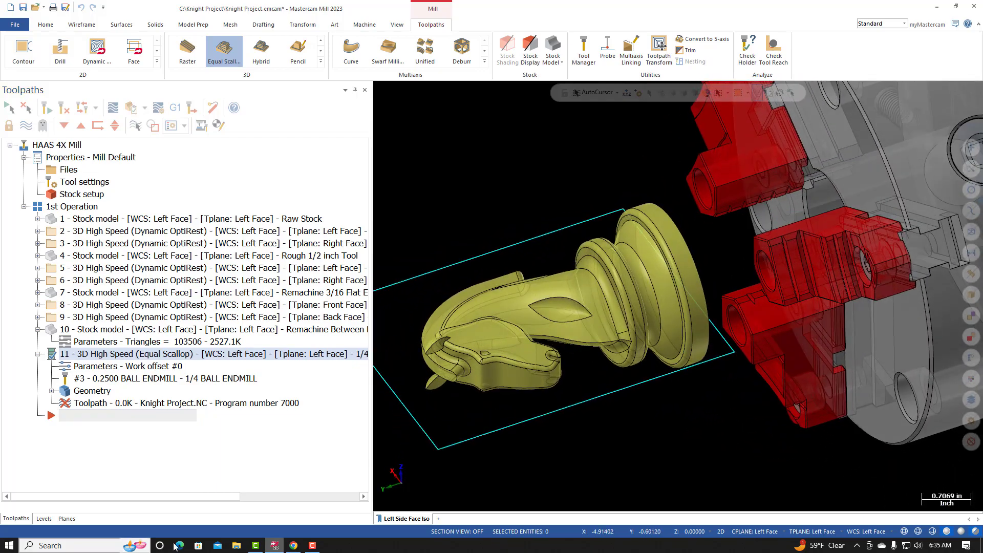
Step: Switch to the course page and read the instructions that follow the linking parameters, covering the right-side semi-finish toolpath
click(294, 546)
scroll(467, 333, down, 5)
scroll(467, 331, up, 4)
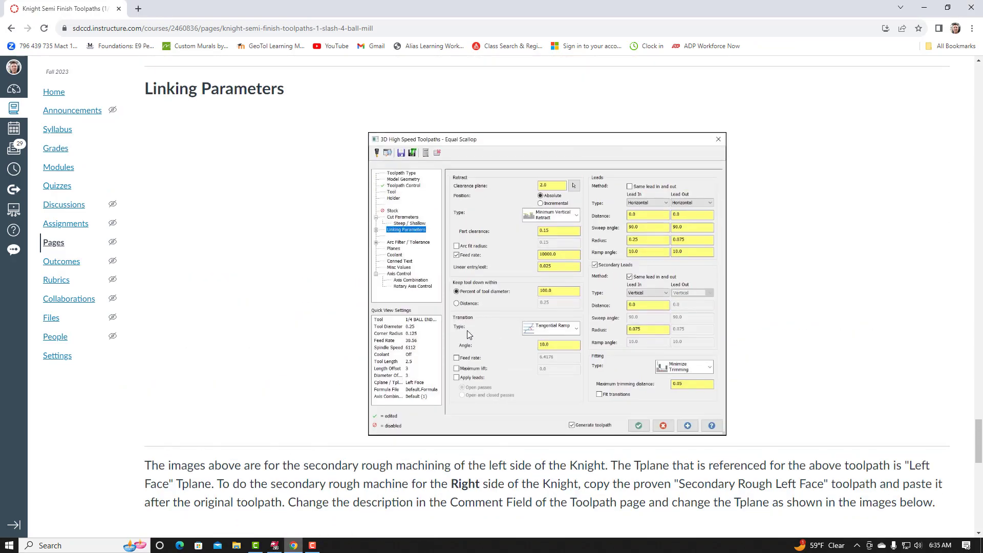
scroll(471, 340, down, 2)
scroll(474, 344, down, 3)
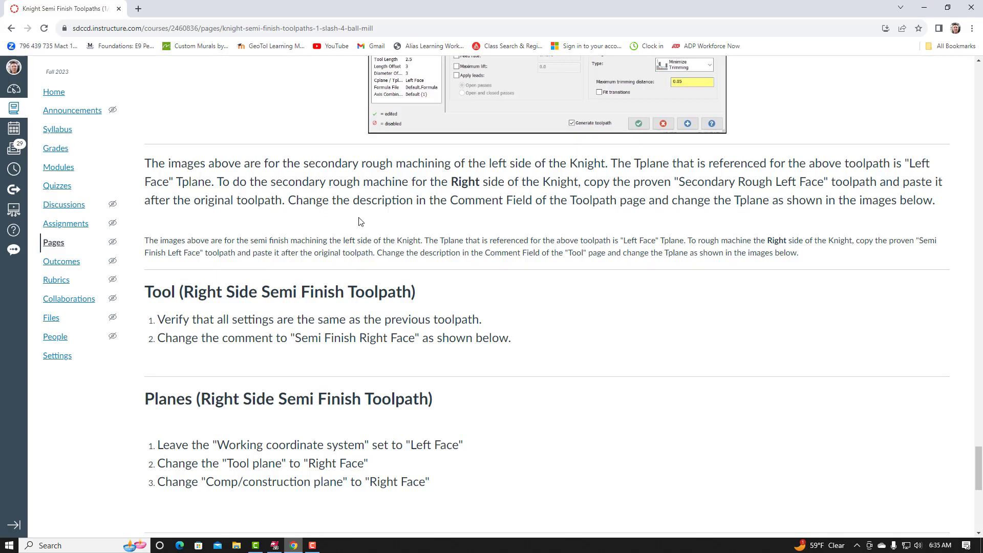
scroll(366, 278, down, 1)
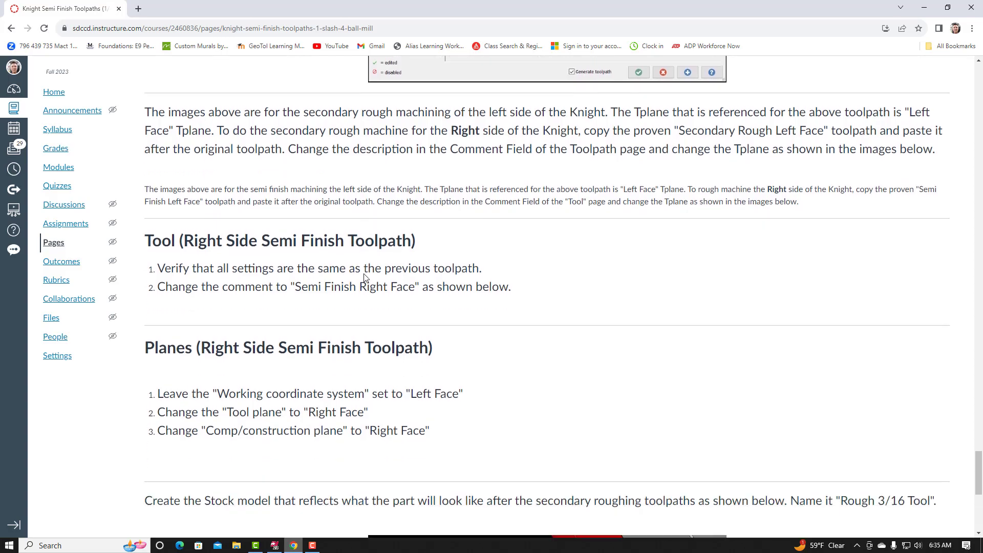
click(275, 545)
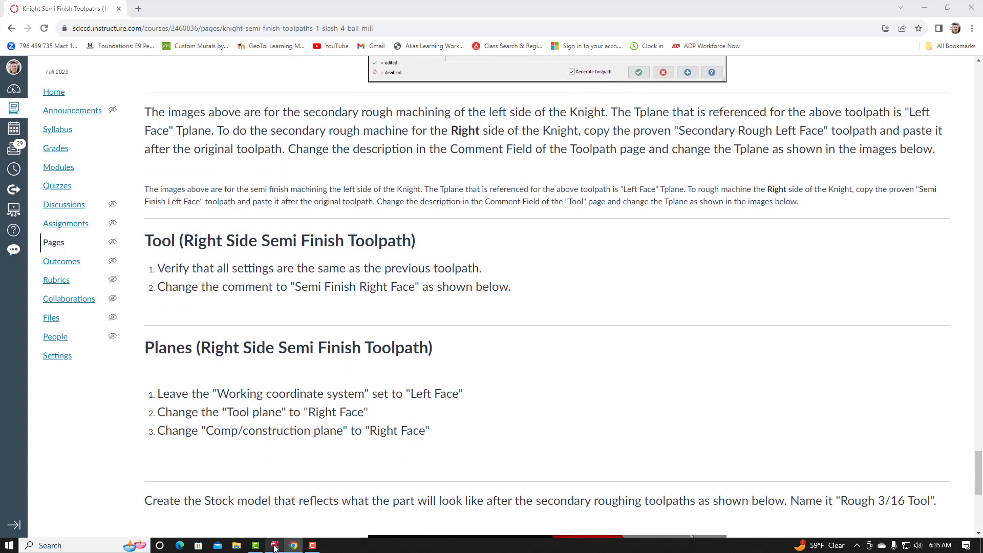
Step: Backplot the left-face Equal Scallop toolpath on the knight and follow the ball endmill's motion through the whole cut
middle_drag(516, 406, 487, 385)
scroll(487, 385, up, 2)
middle_drag(500, 319, 343, 287)
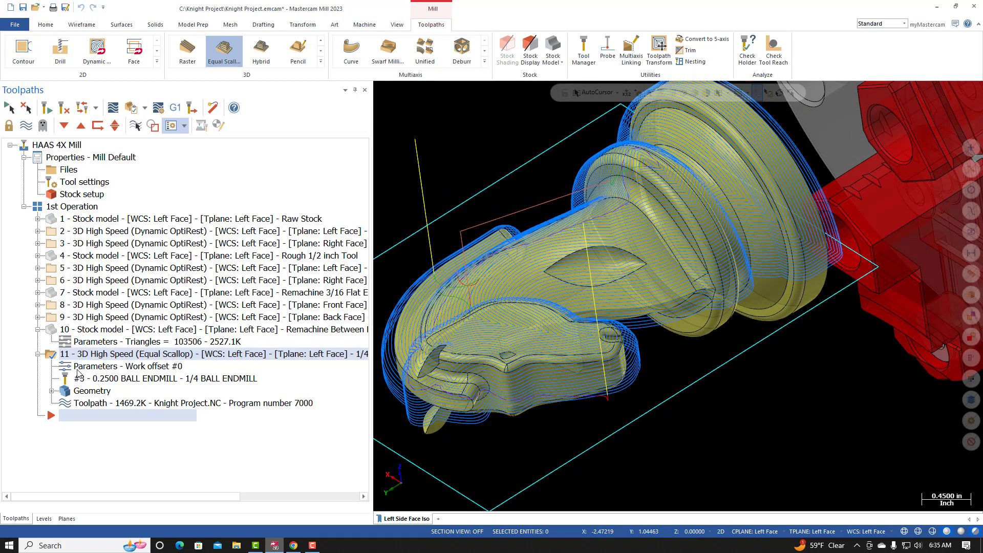
click(113, 108)
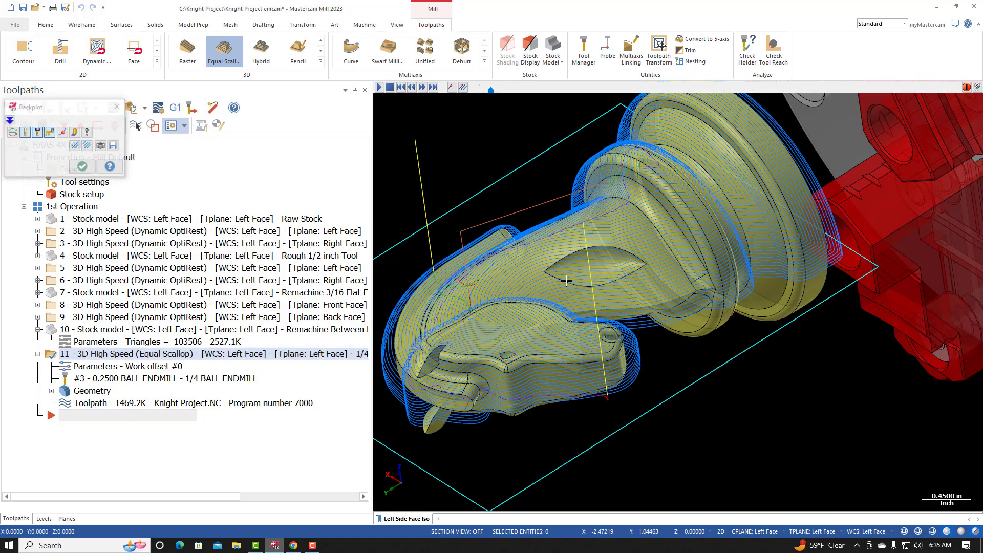
click(380, 87)
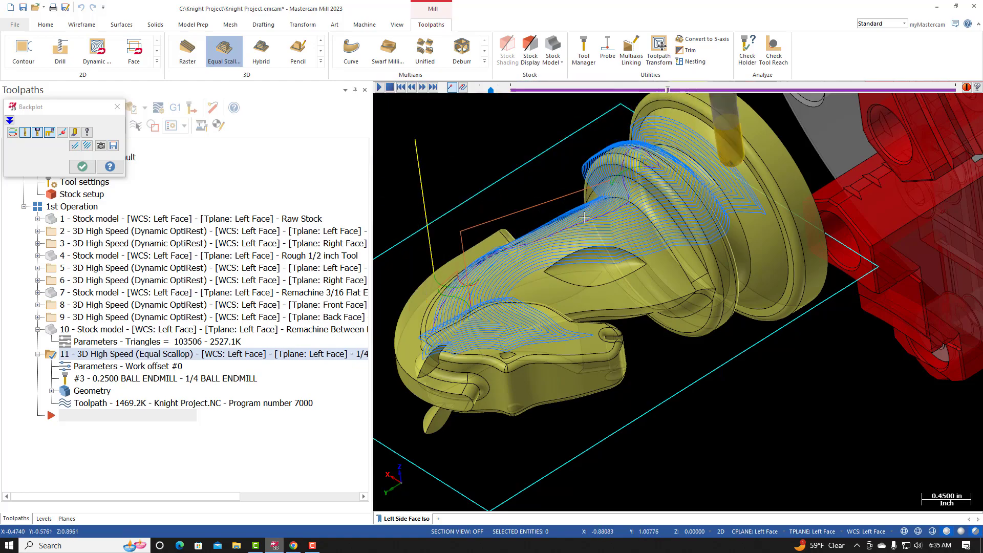
middle_drag(585, 274, 661, 287)
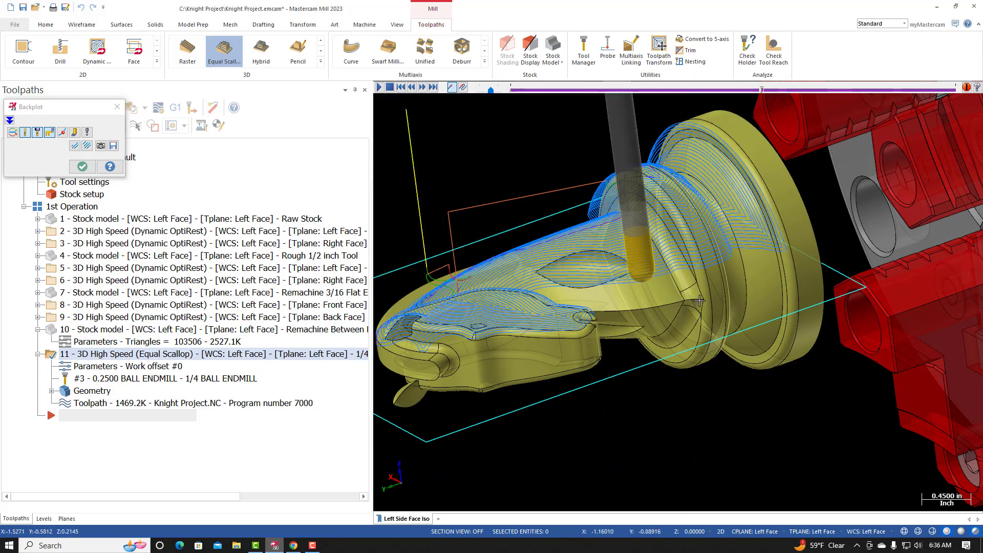
middle_drag(676, 294, 708, 300)
scroll(697, 218, down, 2)
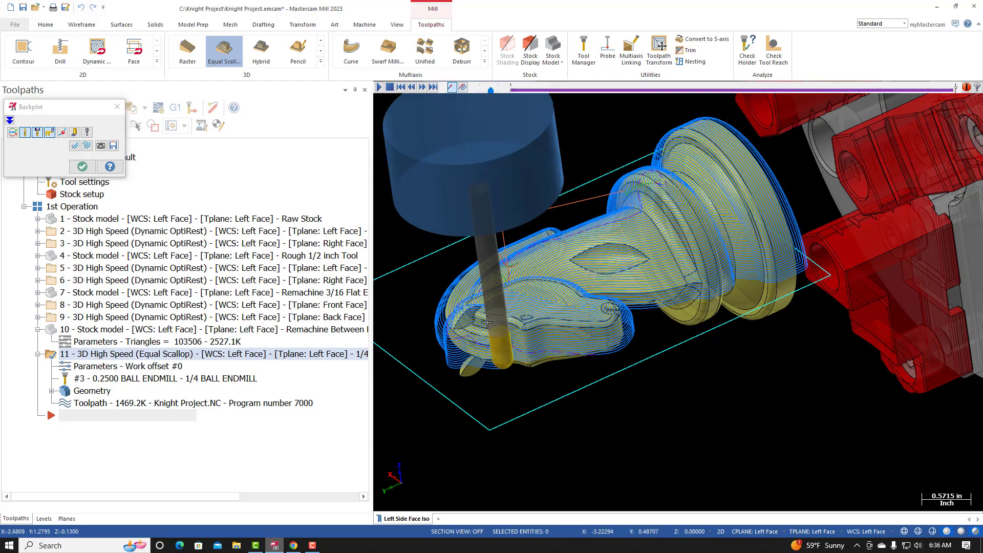
Step: Examine the toolpath's cutting depth around the knight's head from the left side view, and close the backplot
middle_drag(520, 285, 384, 257)
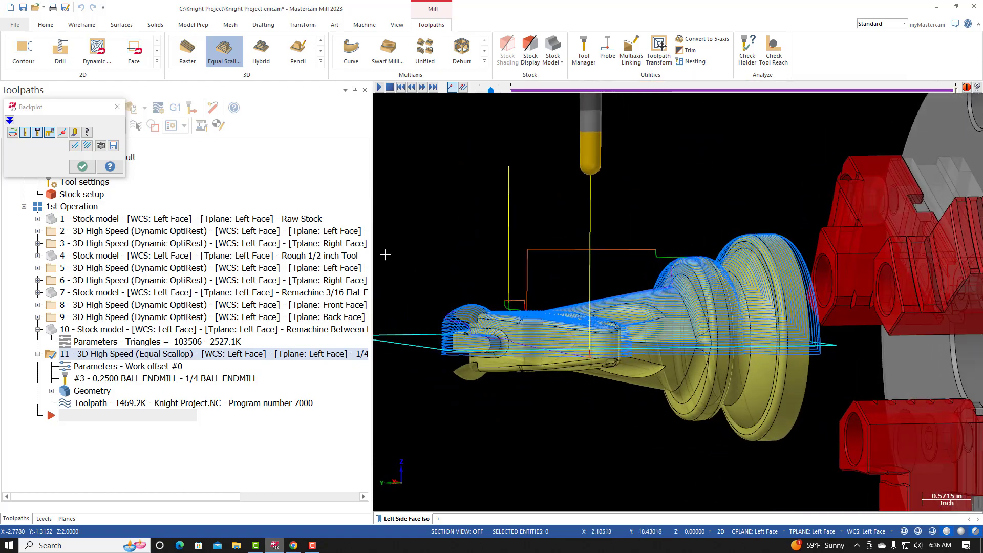
right_click(403, 257)
click(419, 323)
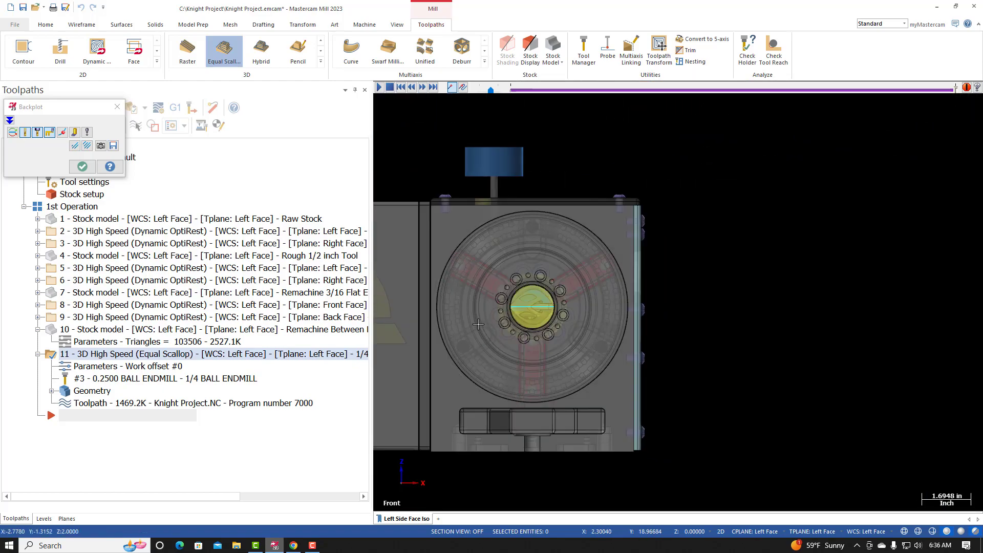
right_click(485, 274)
click(513, 343)
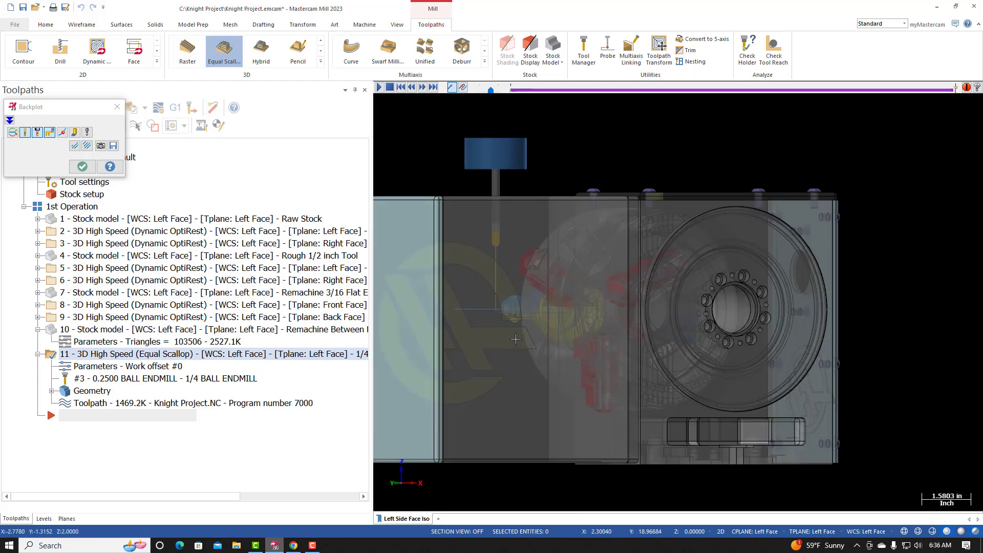
scroll(641, 337, up, 8)
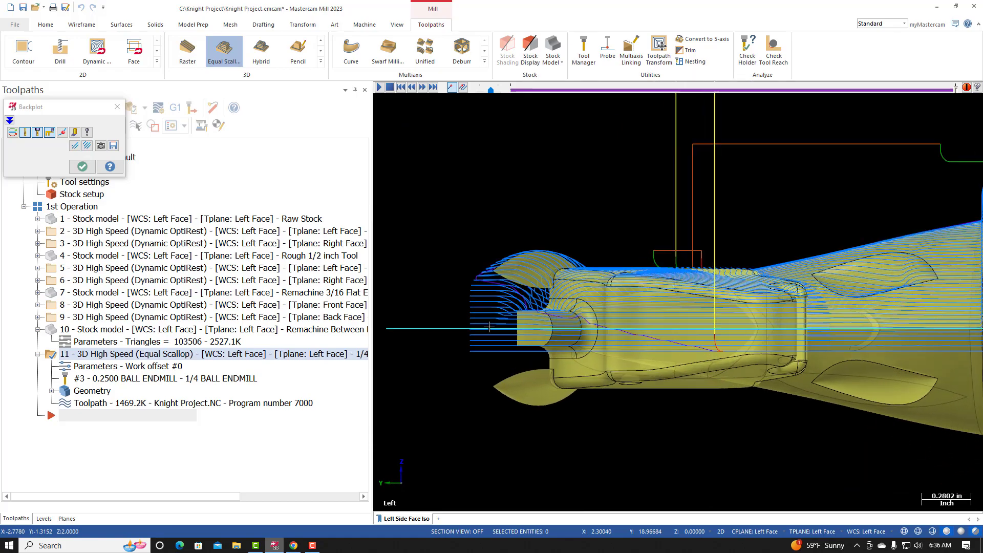
scroll(488, 328, up, 2)
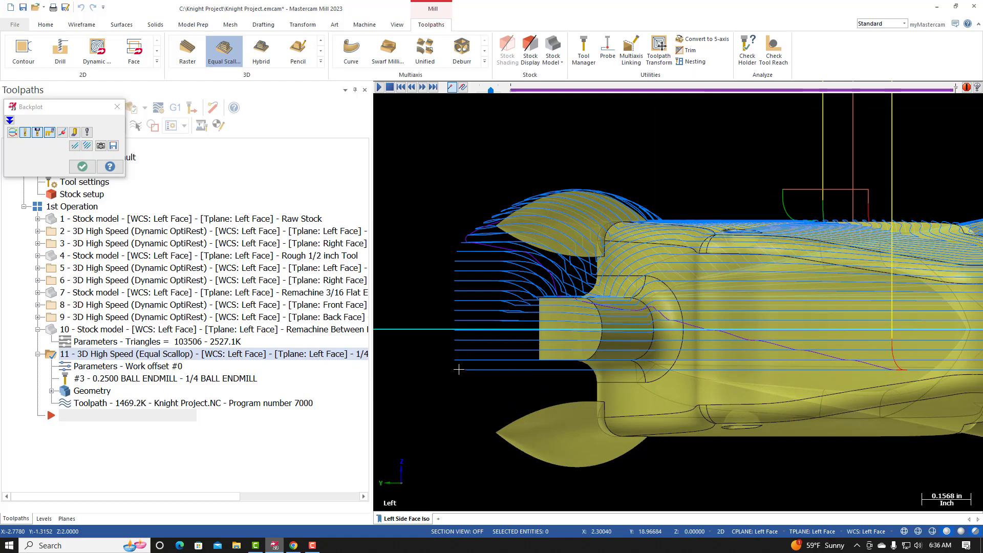
scroll(504, 371, down, 1)
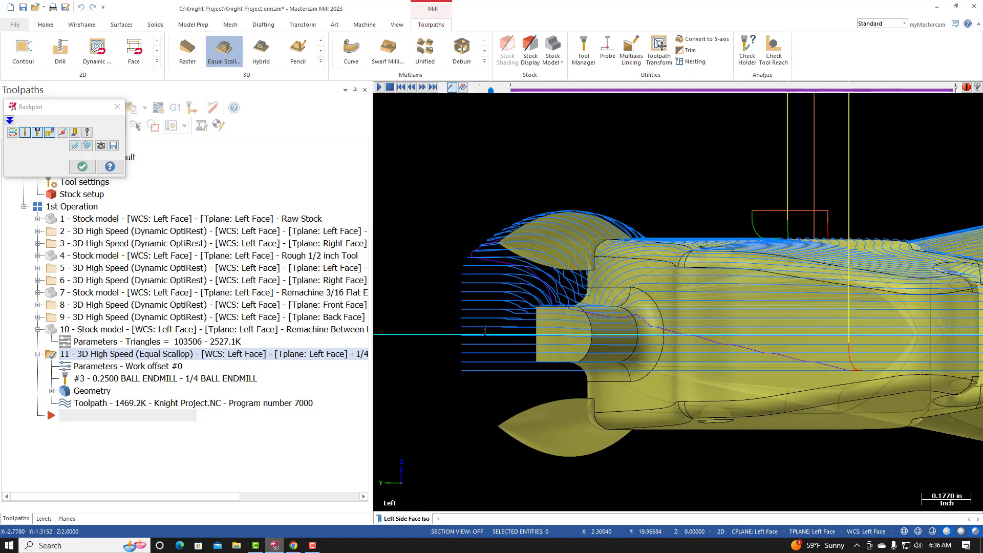
middle_drag(546, 336, 768, 225)
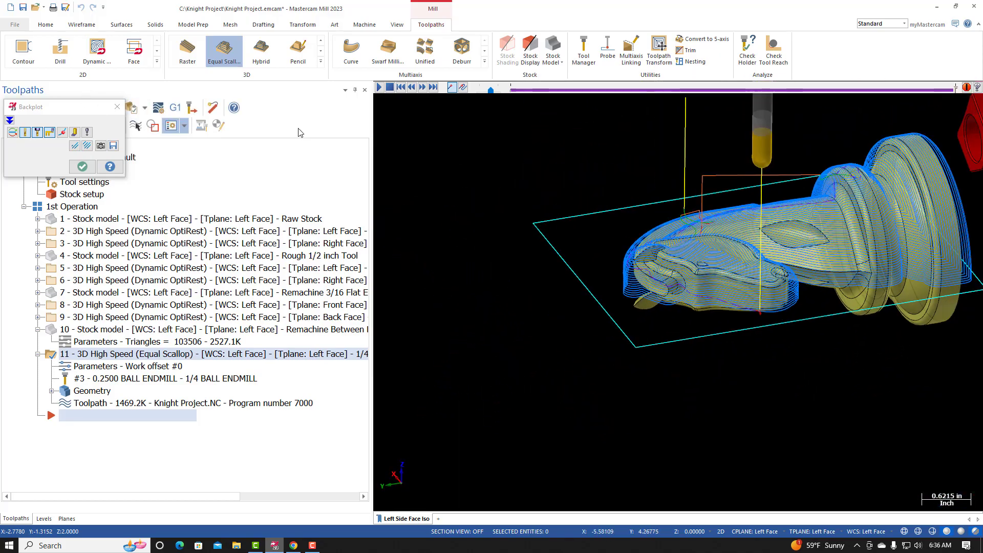
click(116, 109)
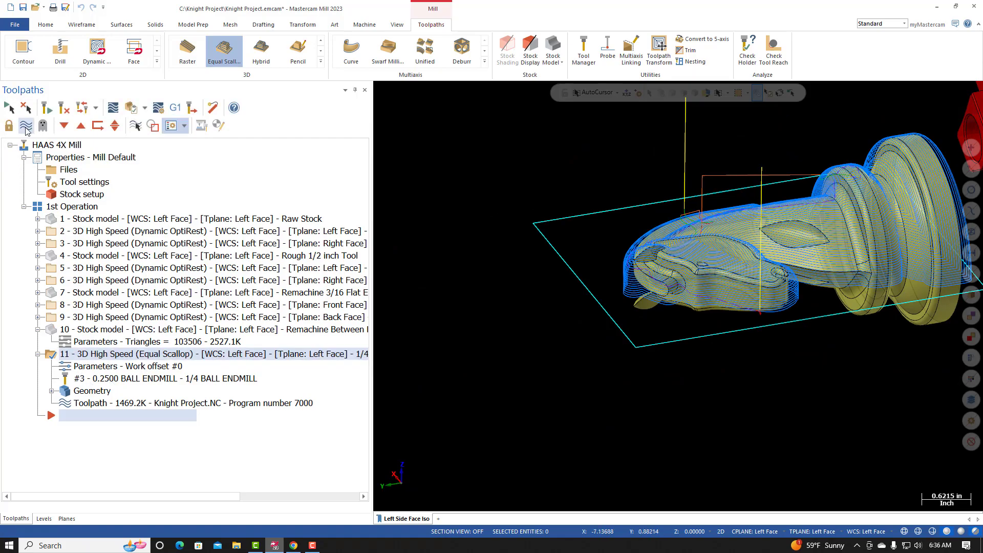
Step: Hide the display of the left-face Equal Scallop toolpath and restore the saved Left Side Face Iso view
click(26, 125)
middle_drag(678, 296, 510, 180)
right_click(512, 178)
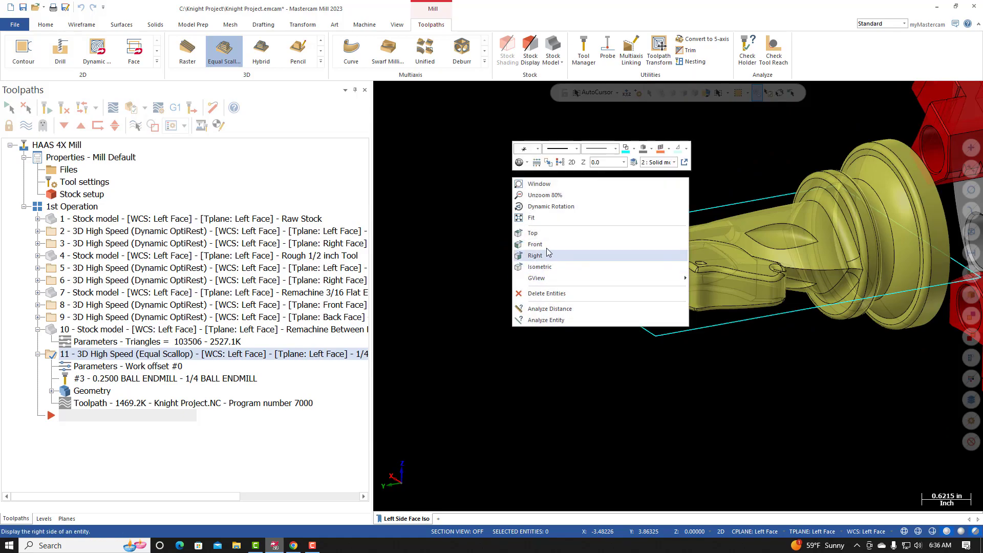
click(531, 218)
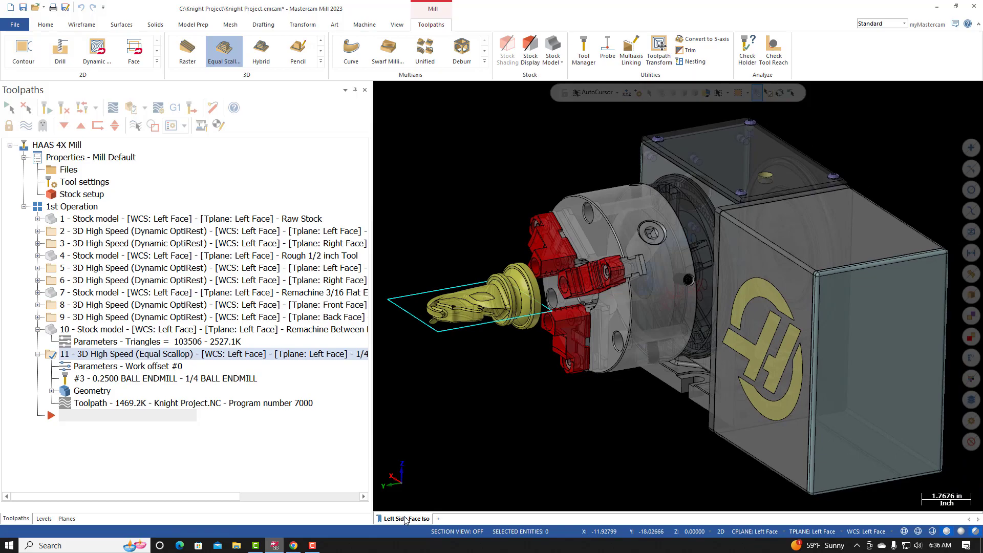
click(405, 520)
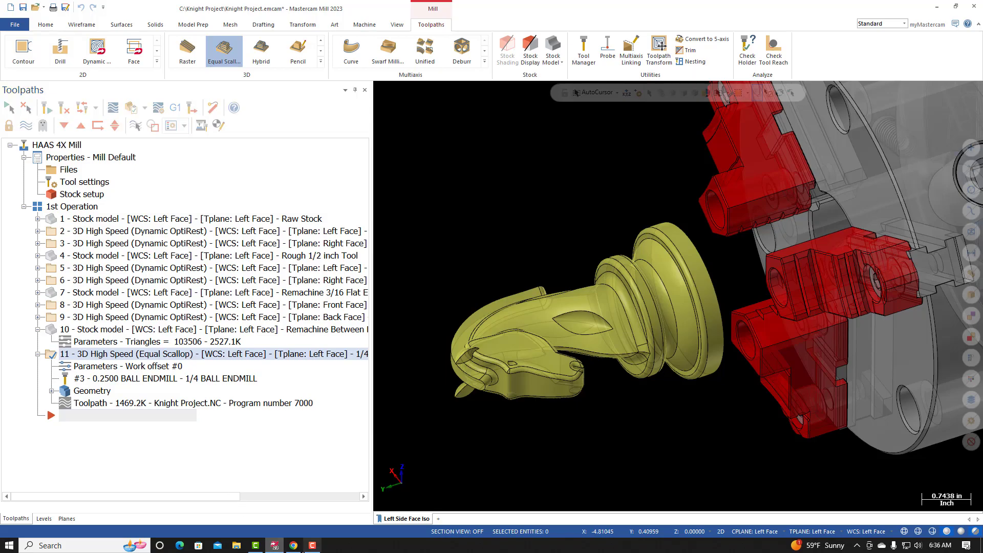
Step: Review the course page's tool comment and plane requirements for the right-side semi-finish toolpath, and return to Mastercam
click(293, 546)
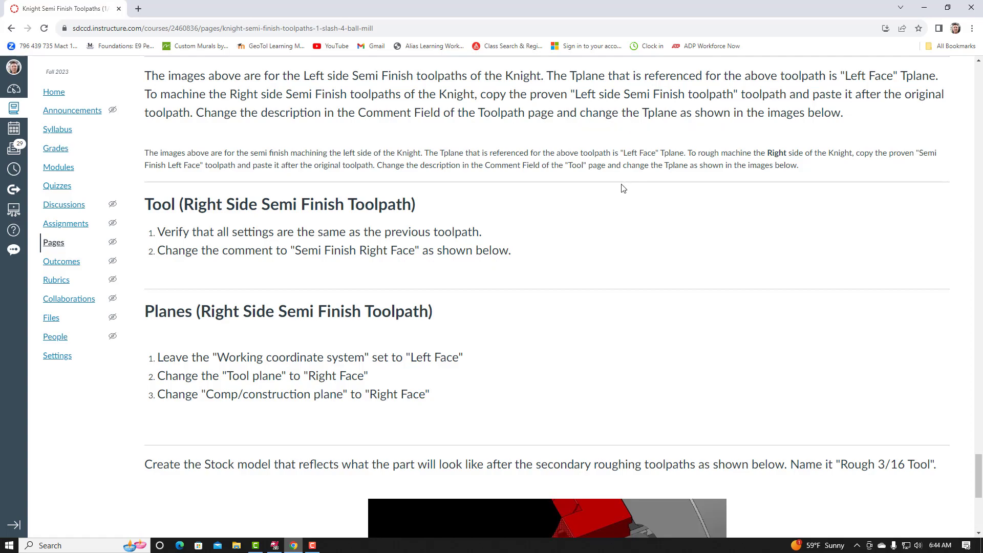
scroll(624, 188, down, 1)
scroll(595, 189, down, 2)
scroll(595, 188, up, 2)
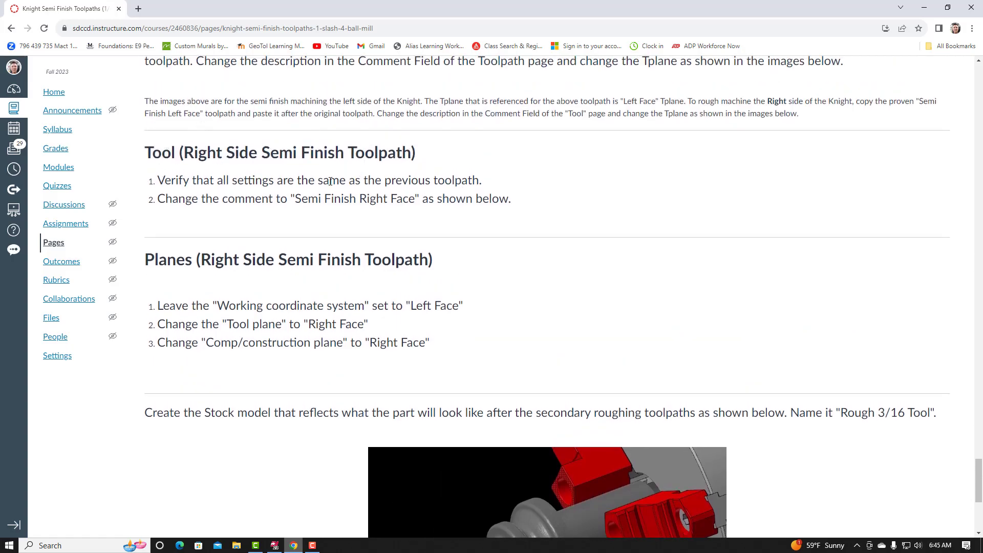
scroll(323, 176, down, 2)
scroll(319, 181, up, 1)
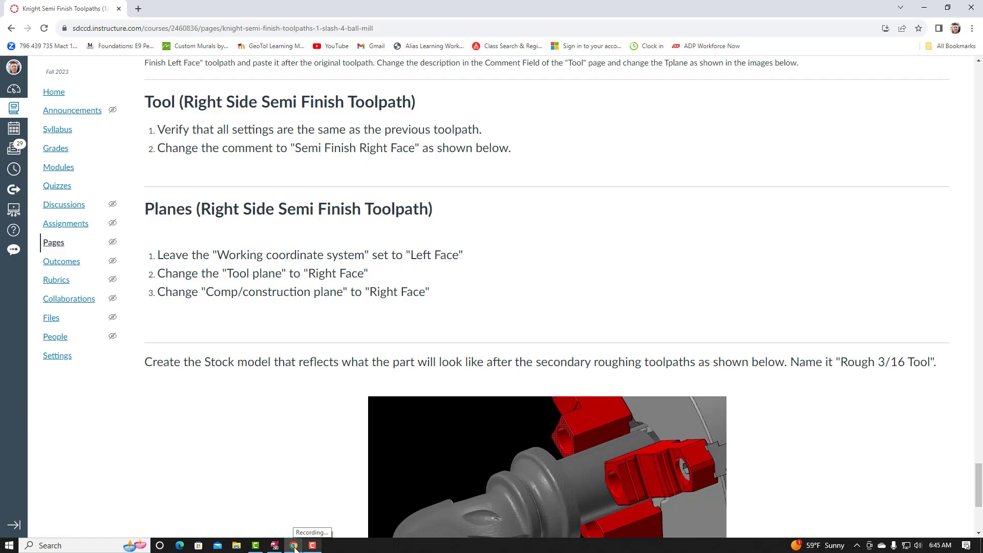
click(275, 545)
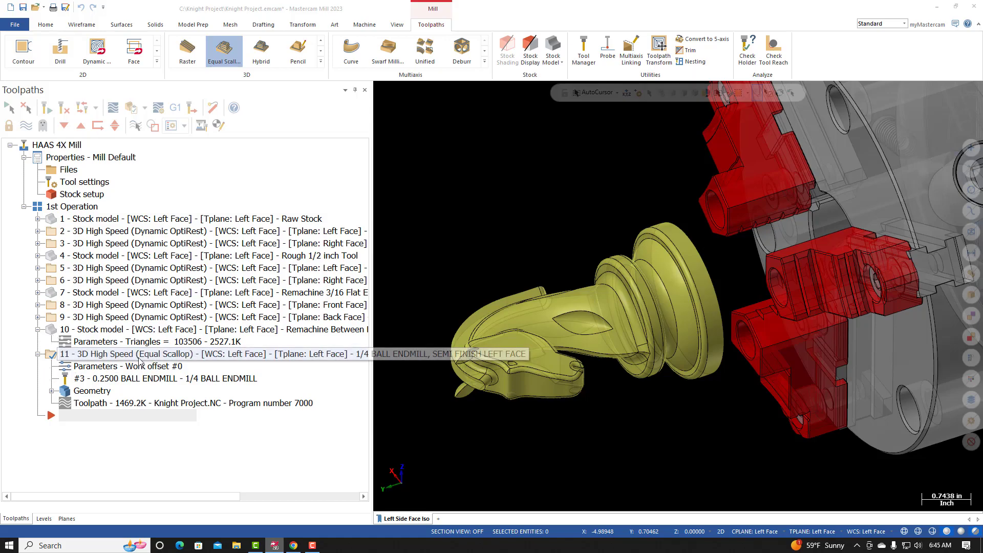
Step: Copy the left-face Equal Scallop operation and paste the duplicate at the end of the operations list
right_click(83, 356)
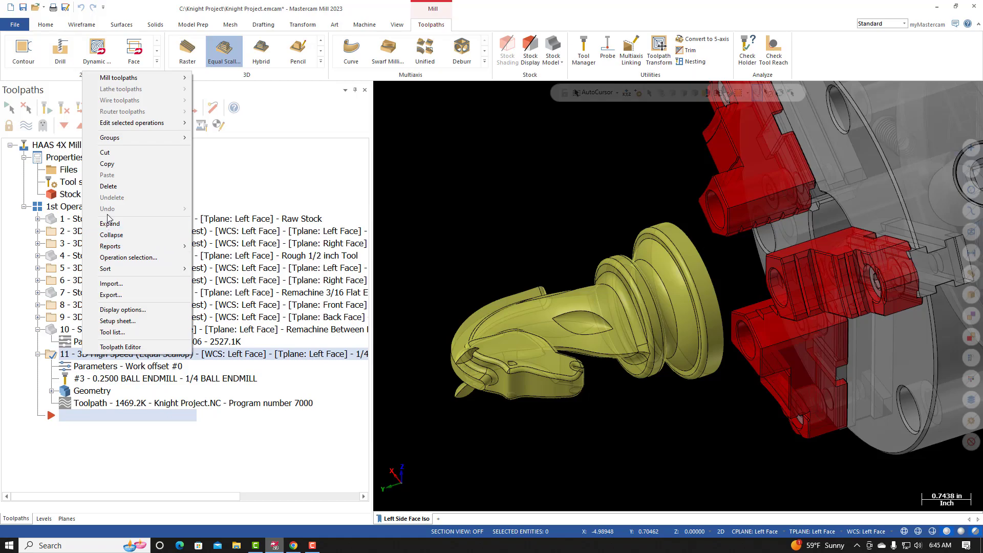
click(110, 165)
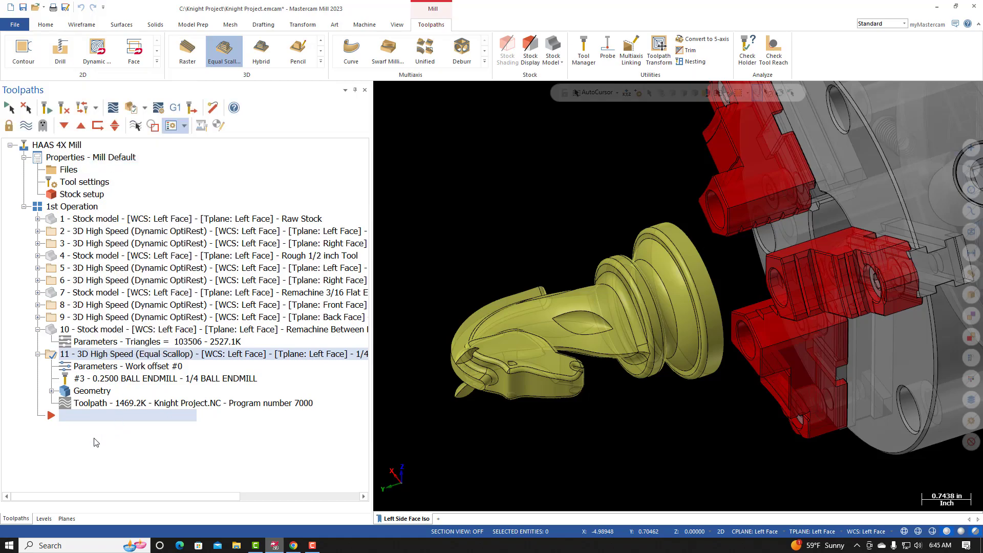
right_click(56, 421)
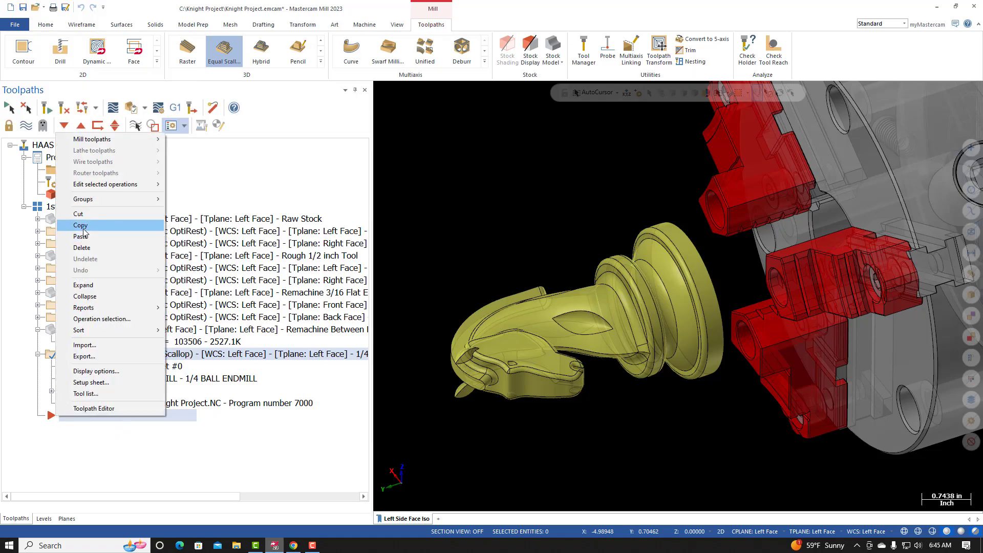
click(81, 237)
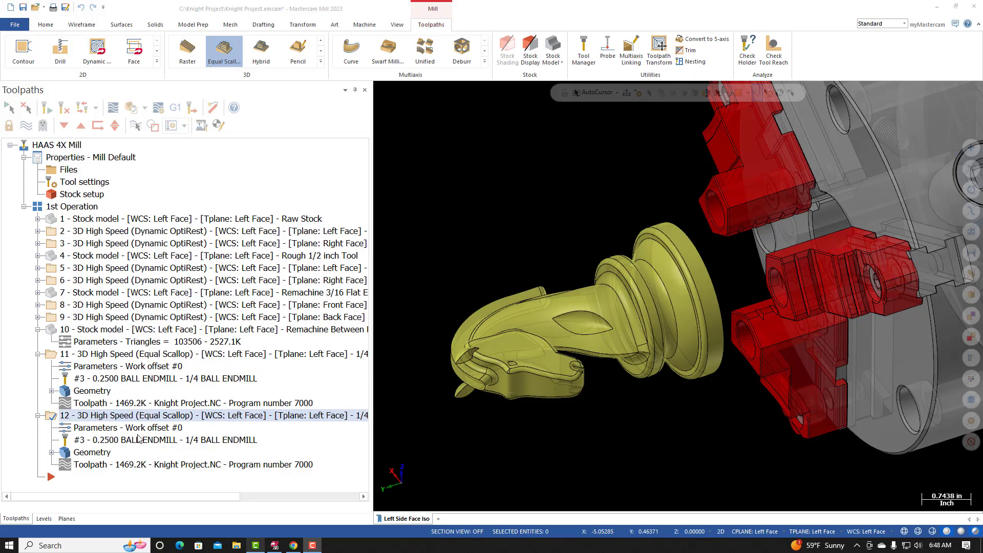
Step: Change the copied Equal Scallop operation's tool comment to "1/4 BALL ENDMILL, SEMI FINISH RIGHT FACE"
click(91, 428)
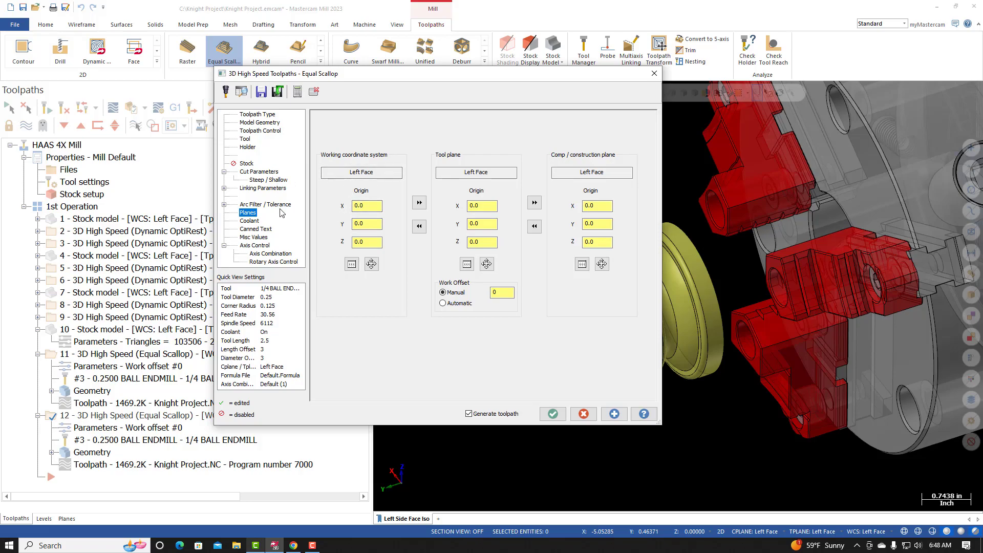
click(246, 139)
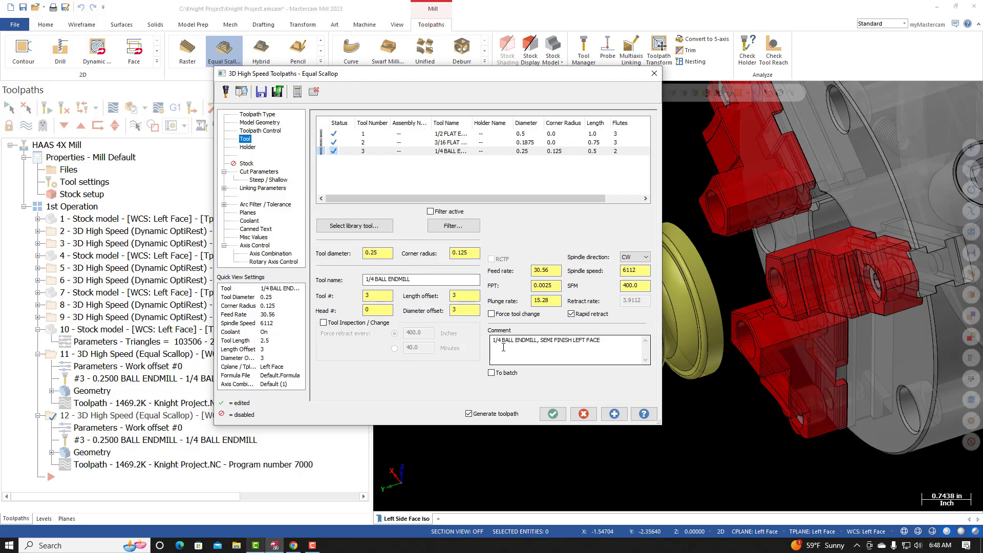
click(586, 341)
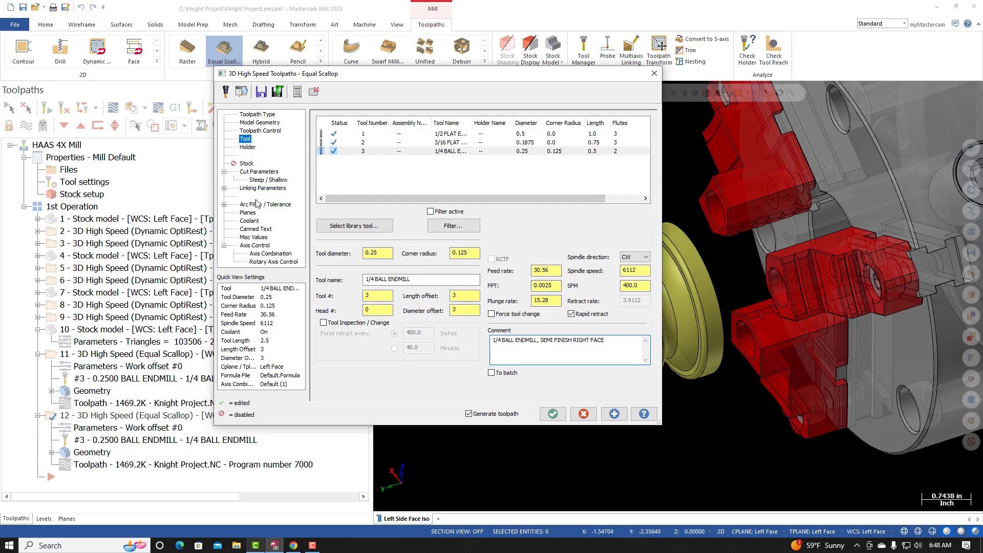
Step: Set the tool plane of the copied Equal Scallop toolpath to Right Face
click(249, 213)
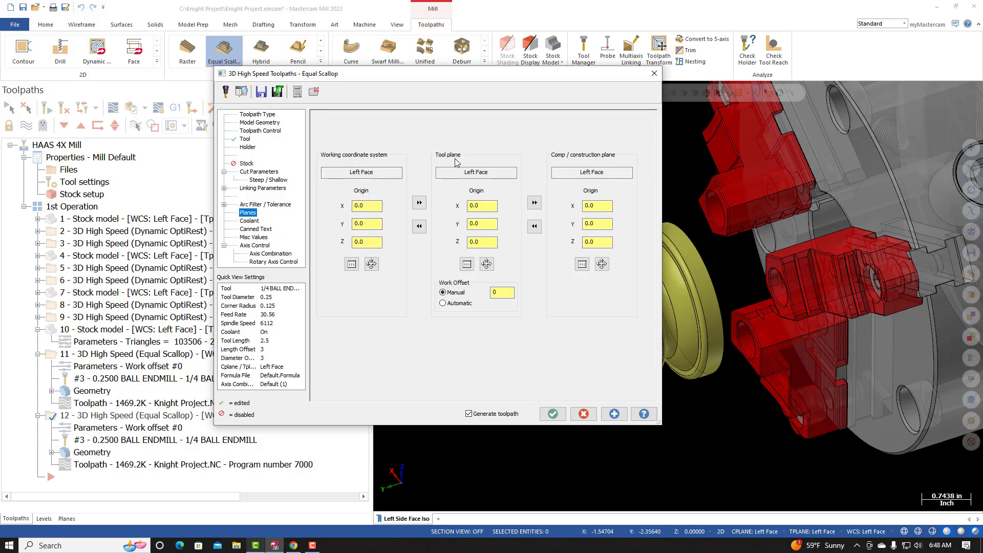
click(468, 264)
drag(215, 163, 215, 179)
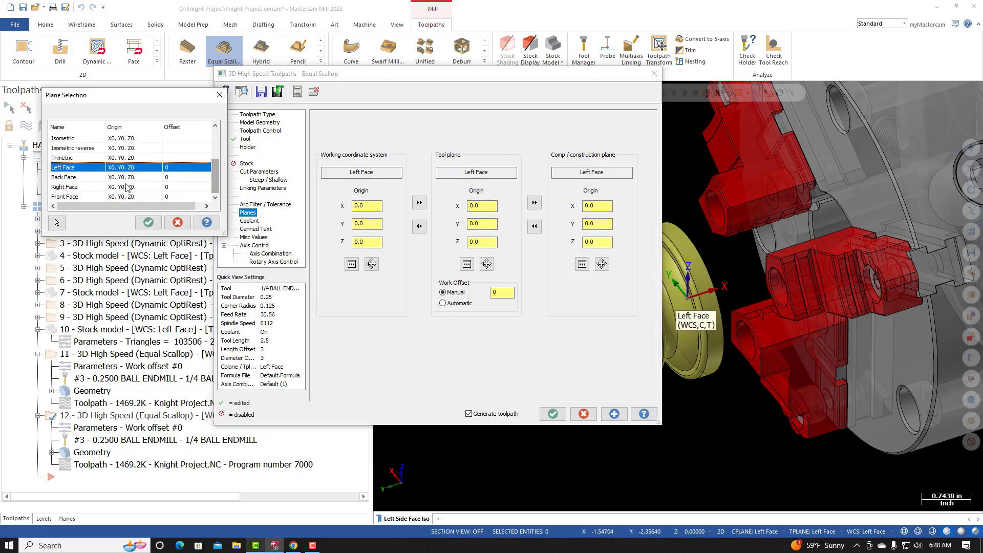
click(66, 187)
click(148, 221)
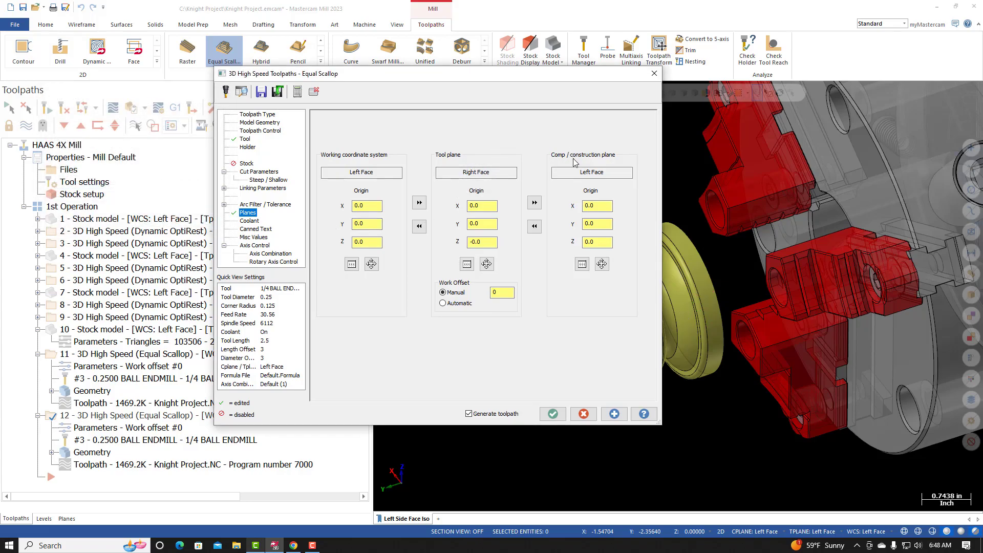
Step: Set the comp/construction plane of the copied Equal Scallop toolpath to Right Face and generate the toolpath
click(534, 203)
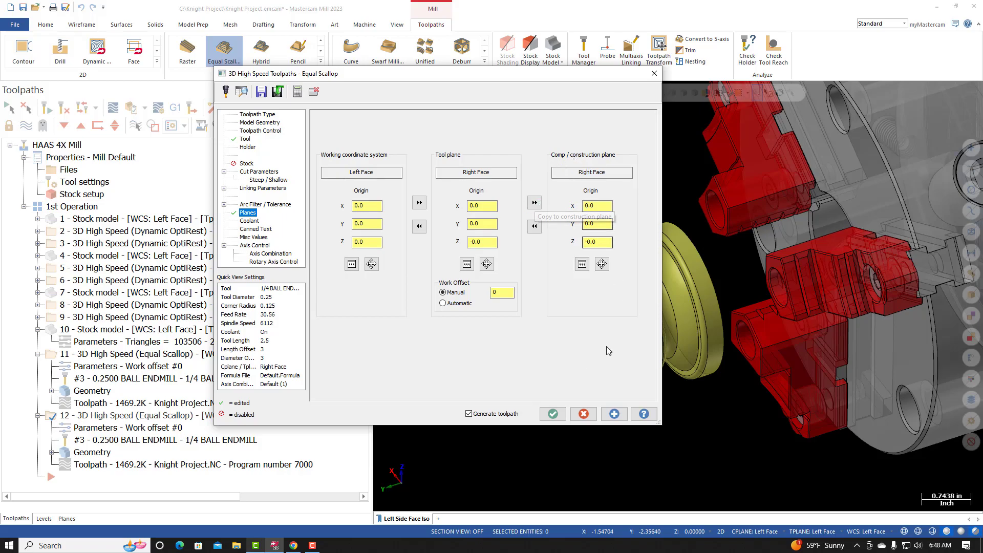
click(552, 413)
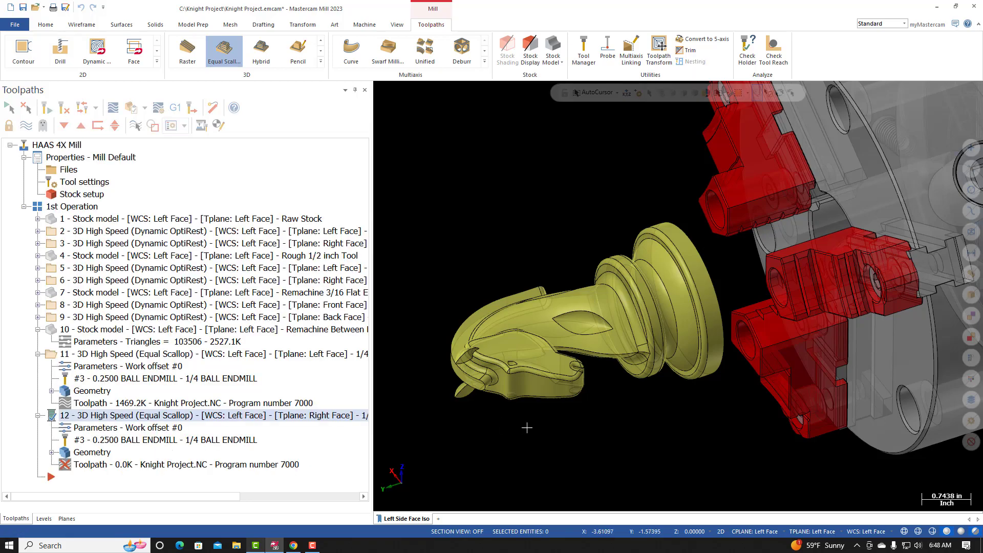
mouse_move(522, 423)
middle_down()
mouse_move(544, 395)
mouse_move(555, 355)
mouse_move(538, 415)
middle_up()
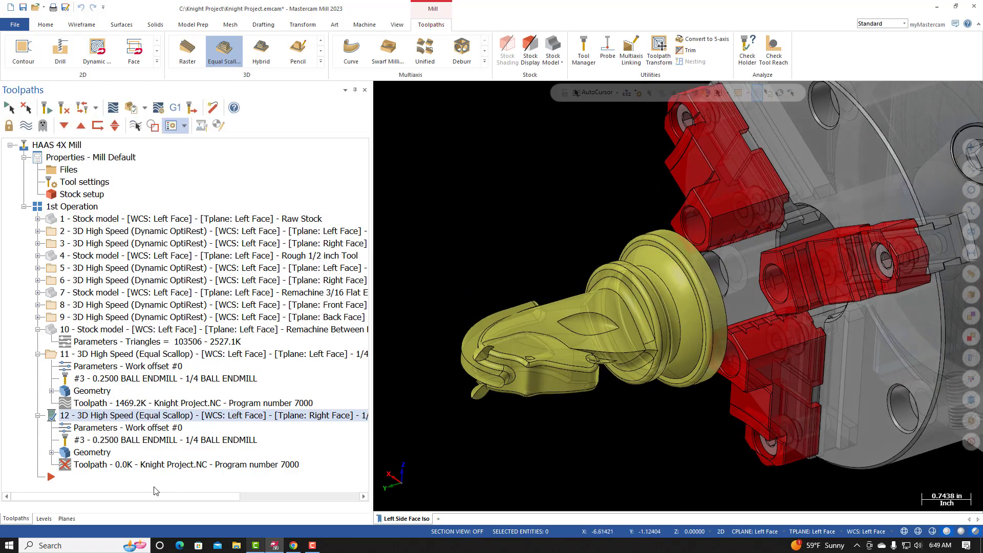
Step: Review the course page's right-side plane settings and stock model instructions, and return to Mastercam
click(294, 546)
scroll(437, 425, down, 1)
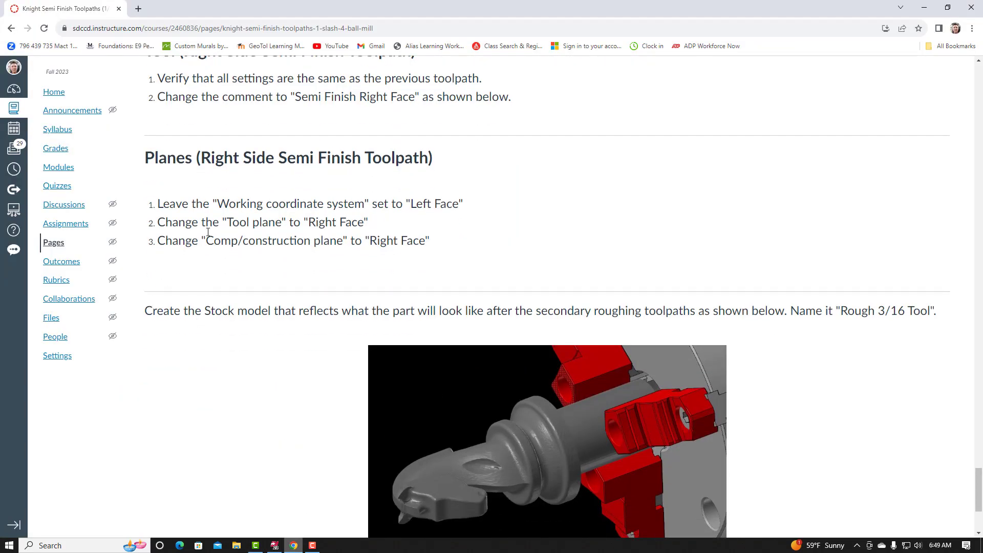
scroll(261, 290, up, 2)
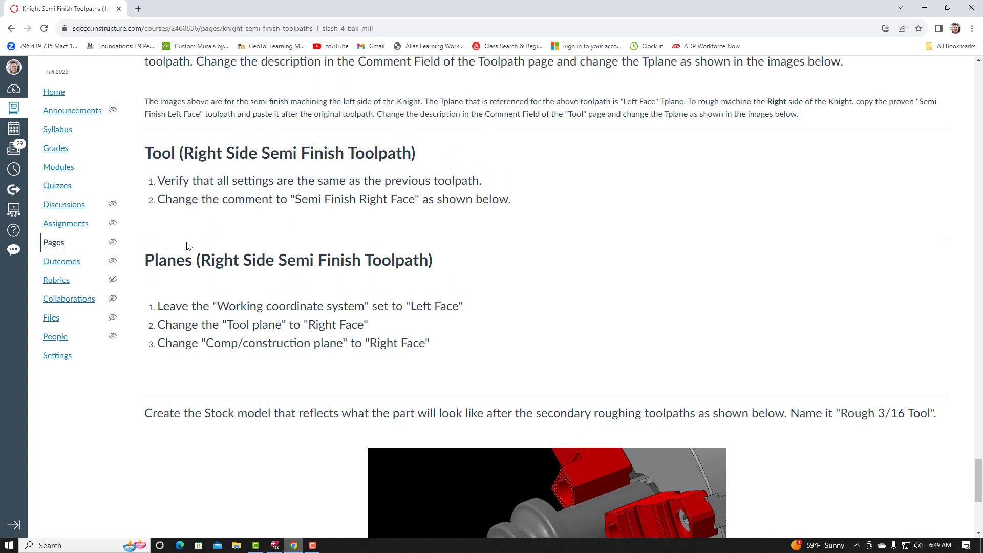
scroll(256, 304, down, 4)
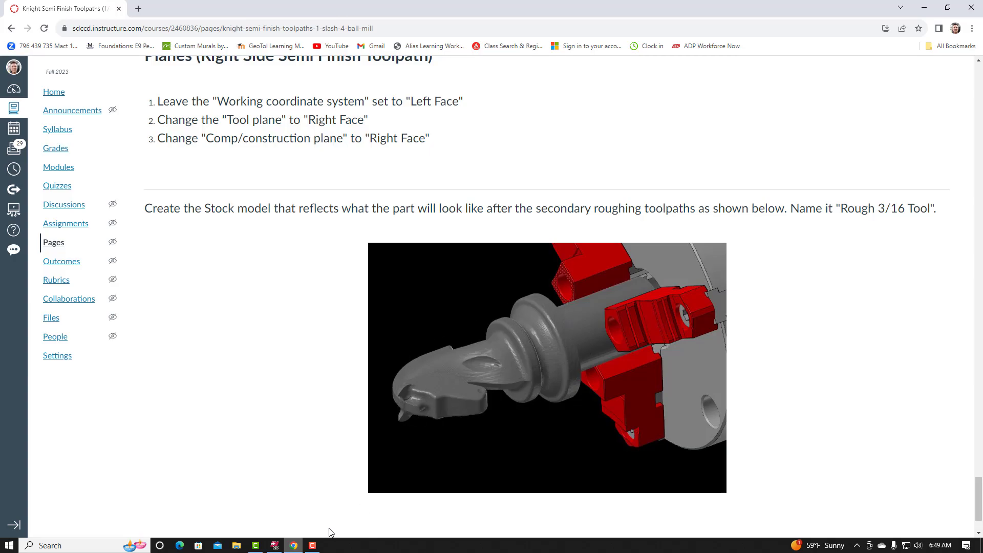
click(275, 545)
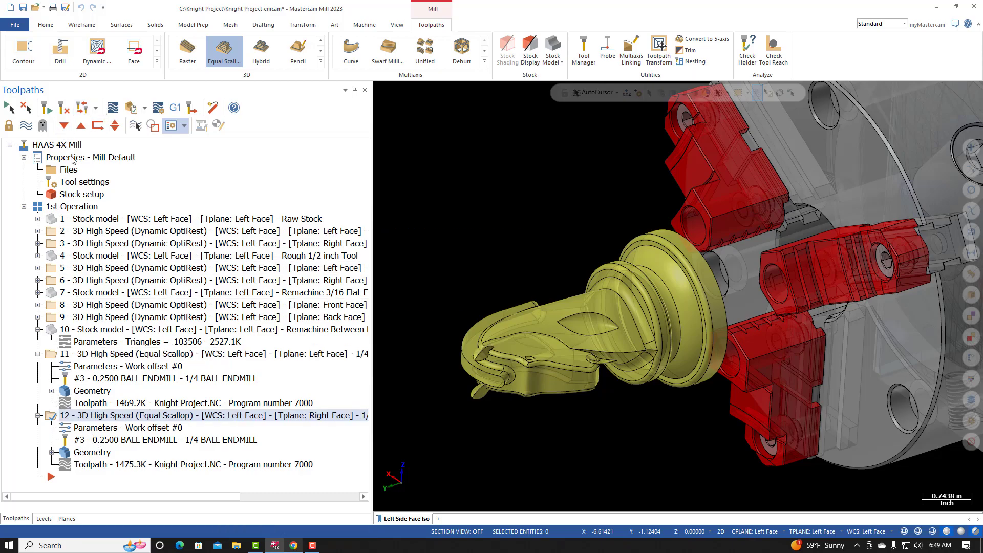
Step: Backplot the right-face Equal Scallop toolpath, examine its passes around the knight, and restore the Left Side Face Iso view
click(112, 108)
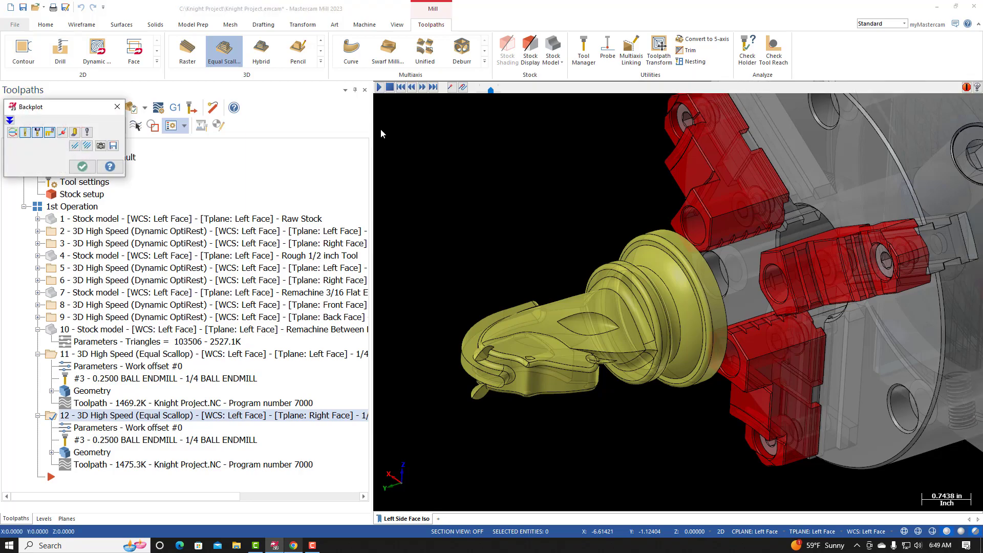
mouse_move(547, 280)
middle_down()
mouse_move(563, 227)
mouse_move(614, 291)
mouse_move(546, 270)
middle_up()
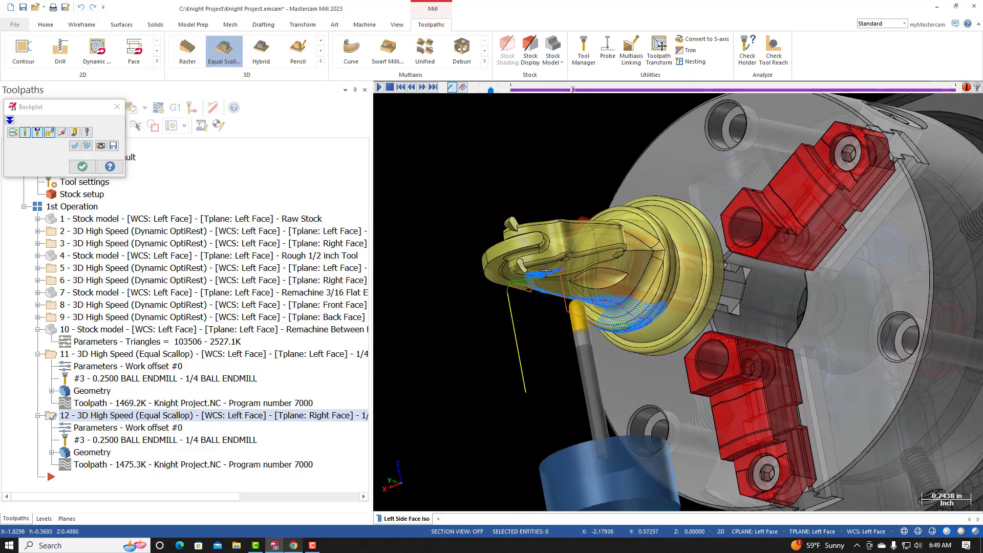
middle_drag(563, 296, 584, 315)
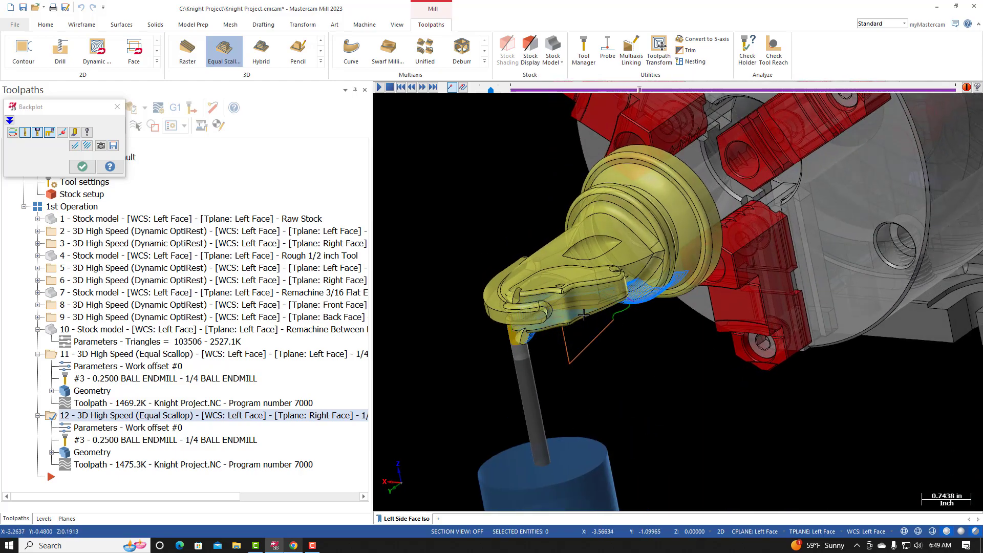
middle_drag(584, 315, 444, 349)
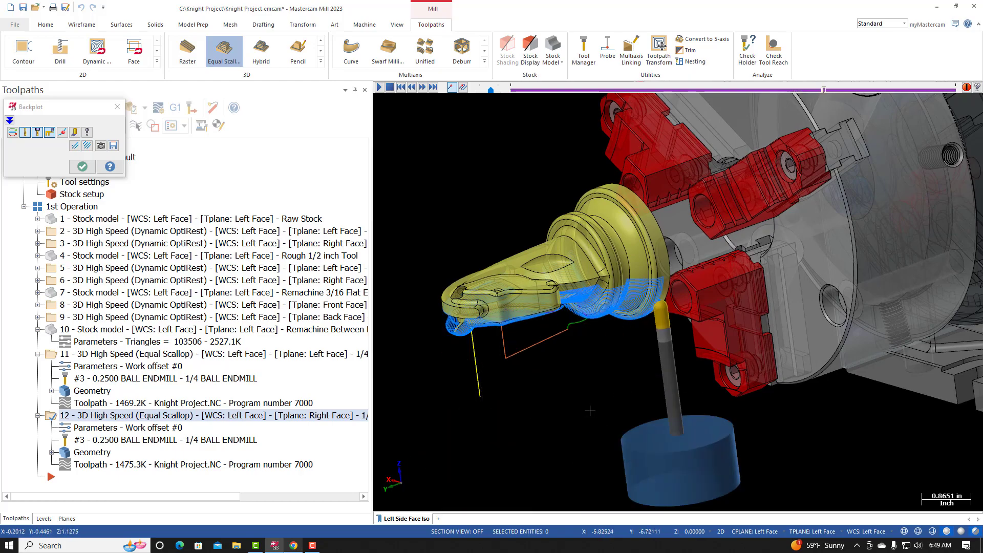
middle_drag(568, 404, 530, 382)
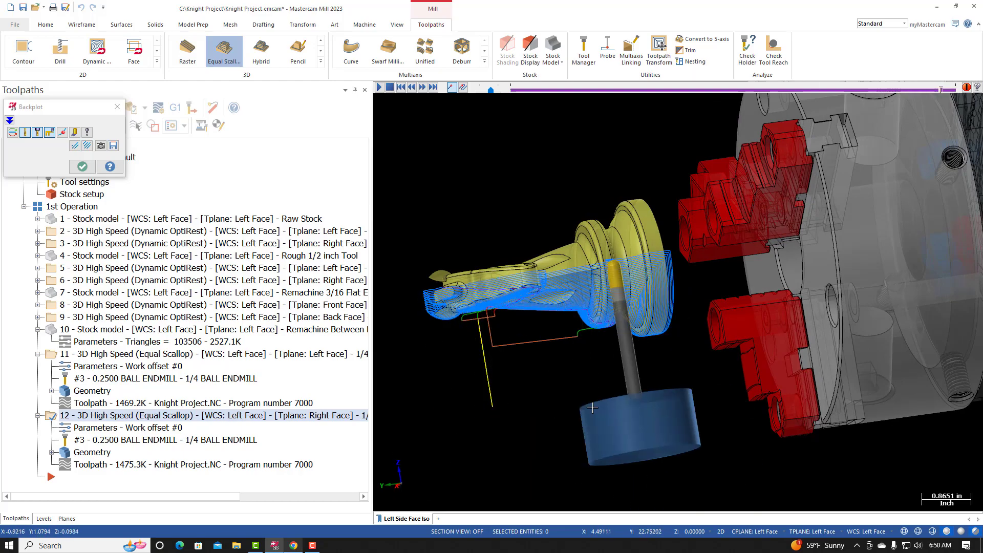
middle_drag(607, 408, 644, 307)
scroll(641, 286, up, 4)
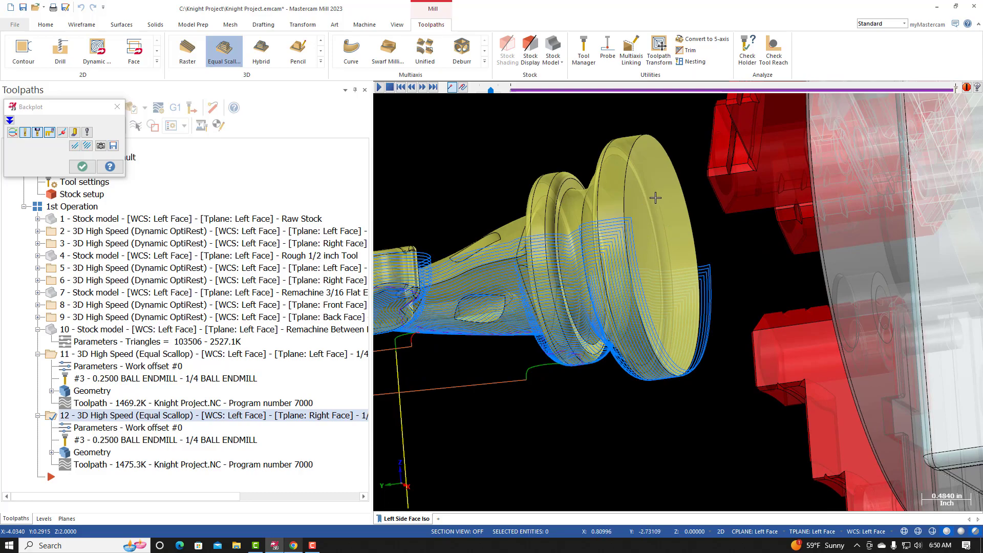
middle_drag(647, 320, 643, 282)
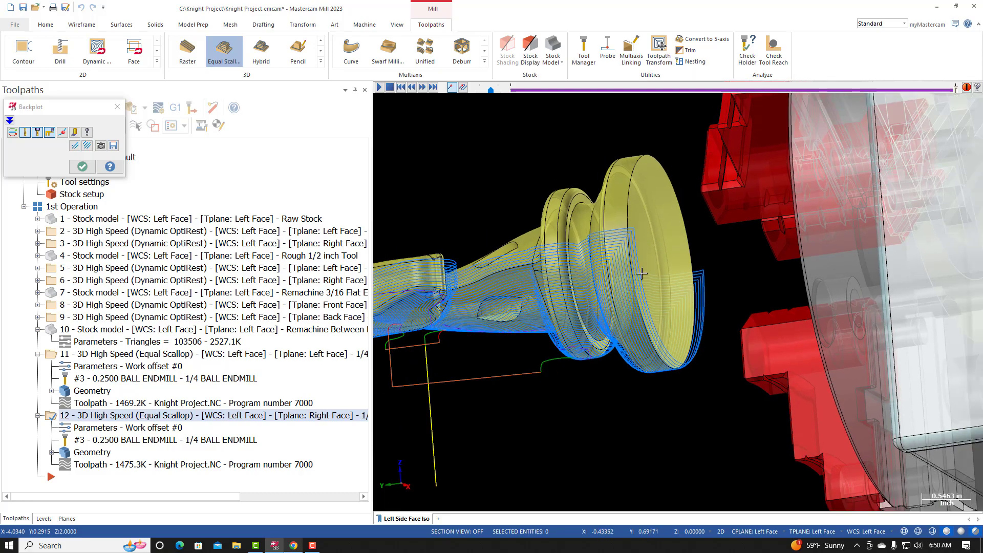
middle_drag(632, 229, 651, 209)
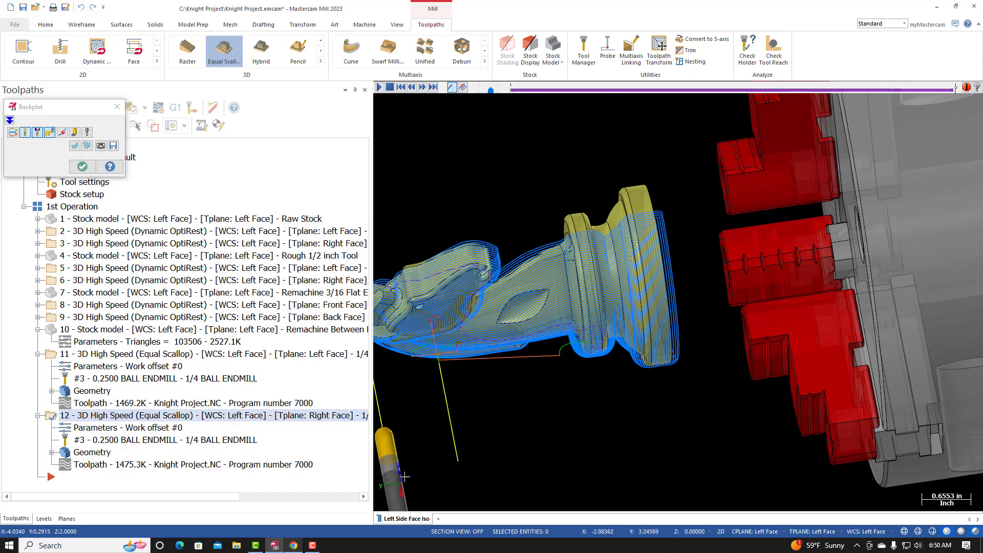
click(117, 106)
mouse_move(426, 396)
middle_down()
mouse_move(463, 294)
mouse_move(428, 297)
mouse_move(424, 263)
mouse_move(525, 326)
mouse_move(555, 422)
mouse_move(522, 391)
mouse_move(461, 461)
middle_up()
click(410, 520)
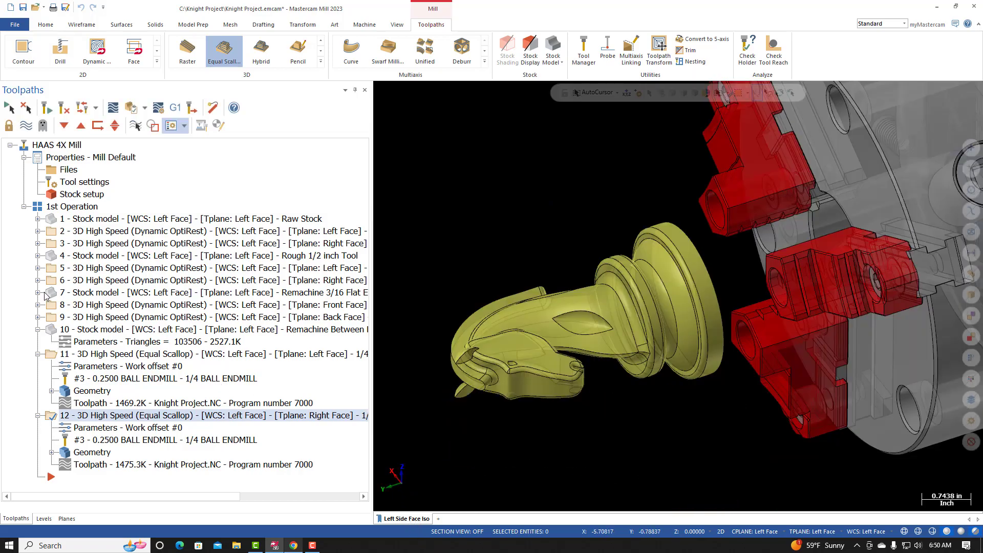
Step: Set the simulator's stock to the Remachine Between Ears stock model and save the project
click(158, 107)
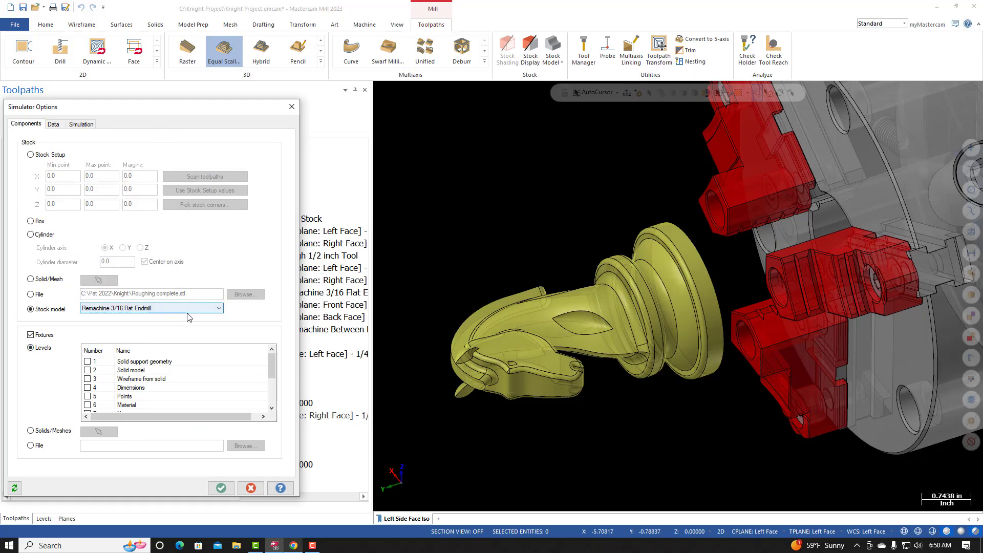
click(199, 309)
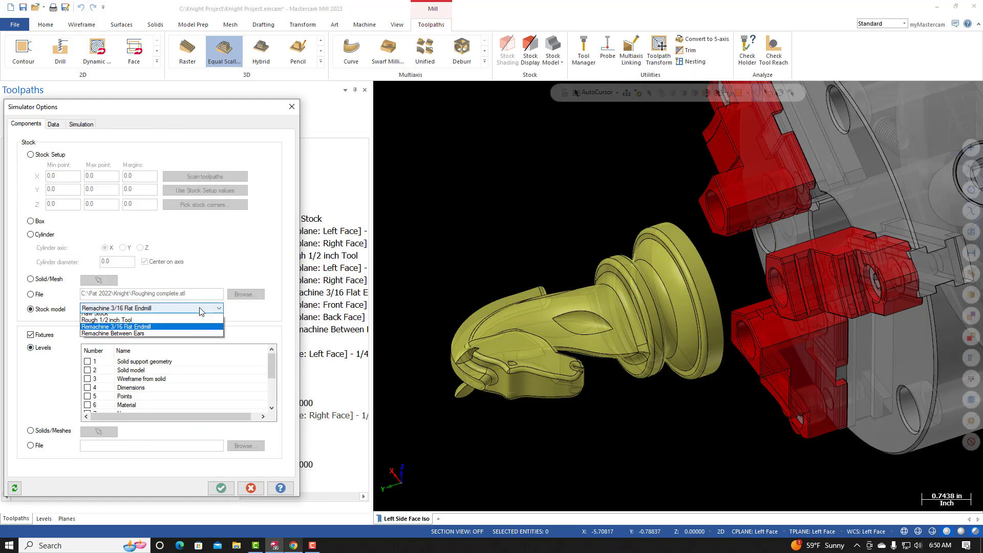
click(114, 338)
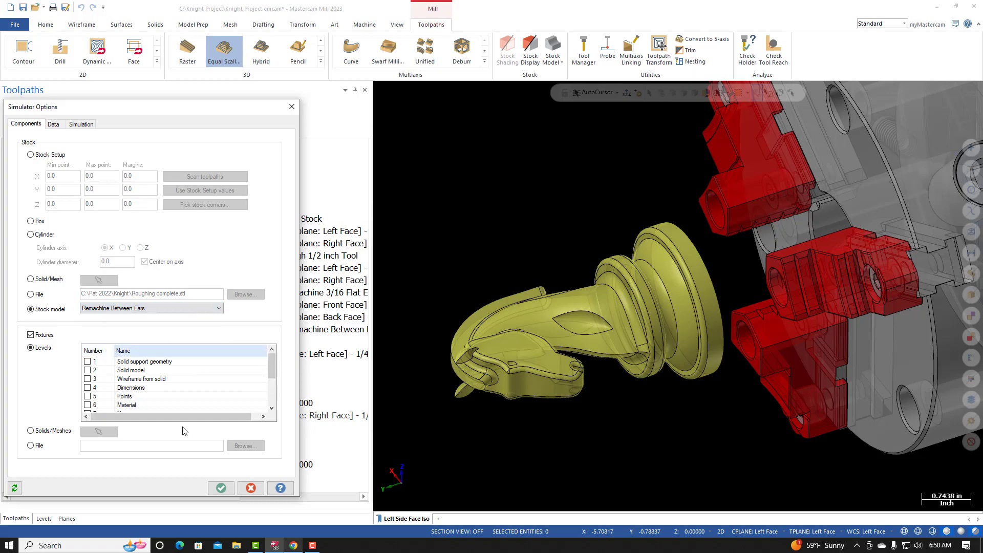
click(221, 488)
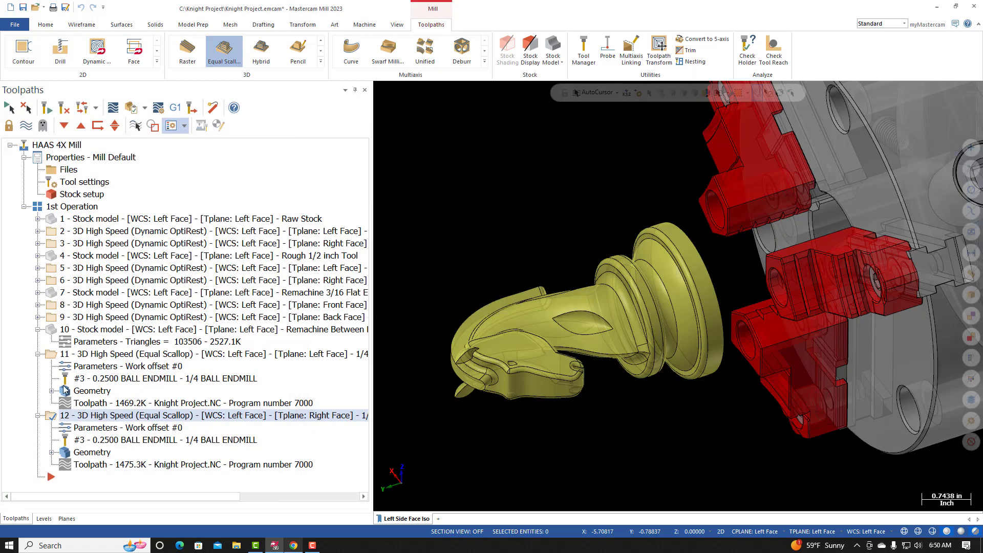
click(15, 25)
click(26, 145)
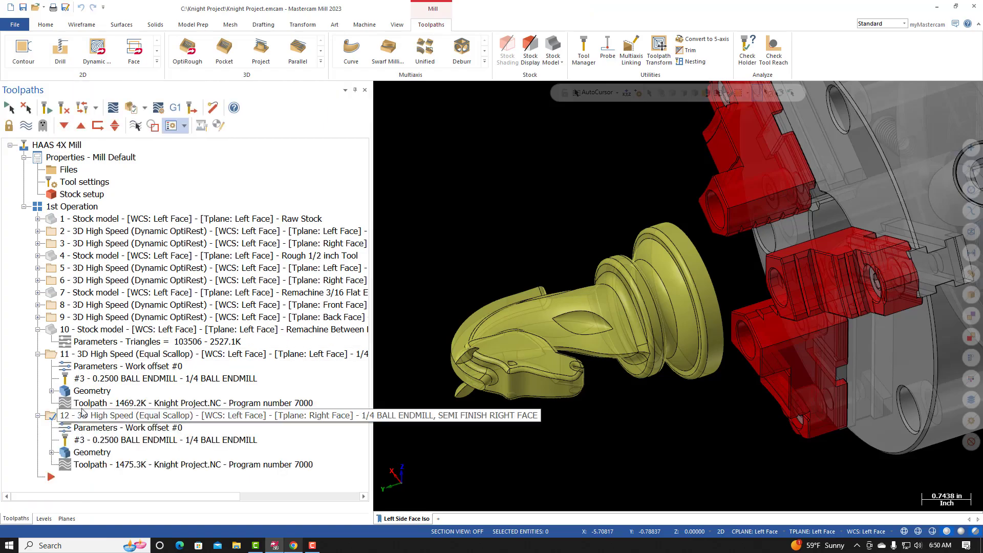
Step: Verify both Equal Scallop operations together in the simulator, with playback set to stop on a collision
ctrl+click(76, 355)
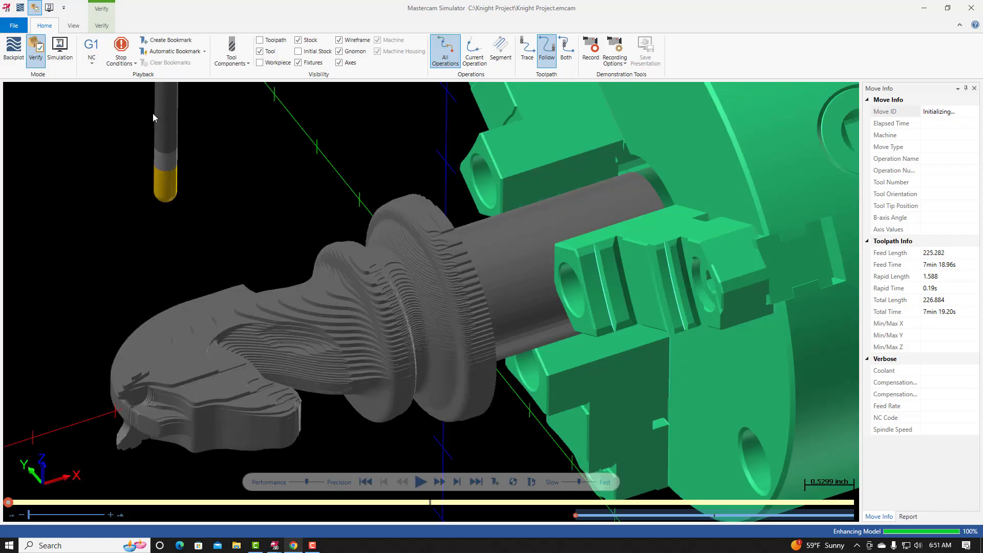
click(135, 64)
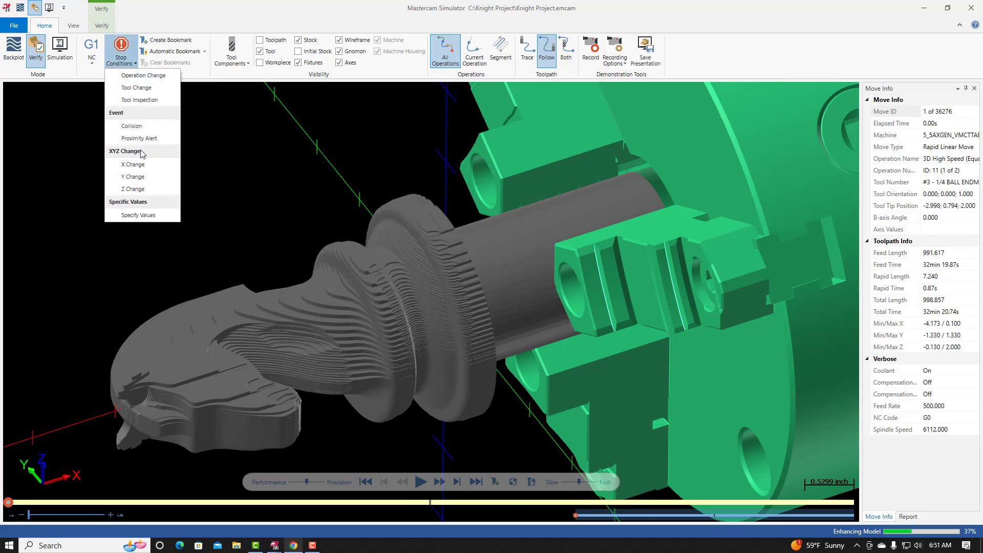
click(133, 127)
click(318, 207)
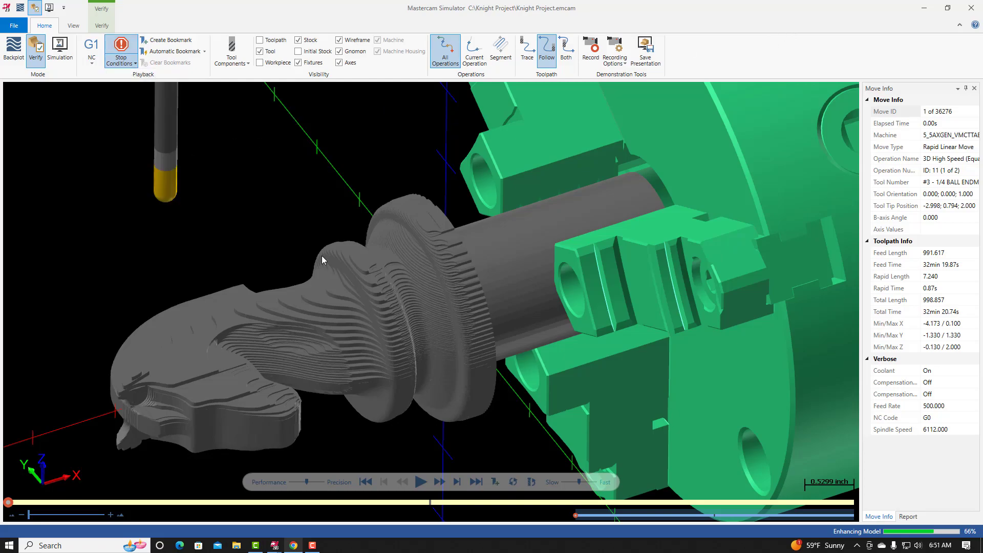
click(948, 8)
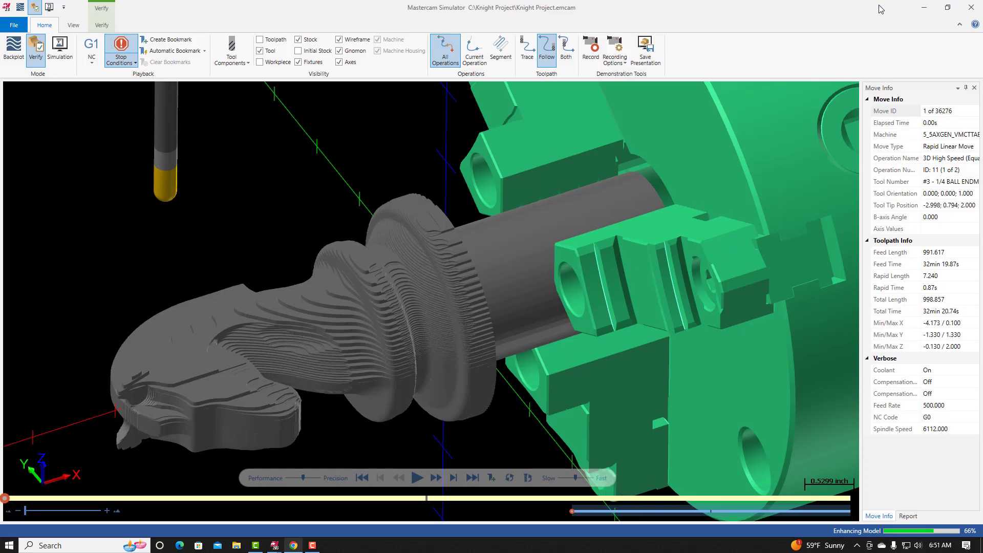
click(958, 10)
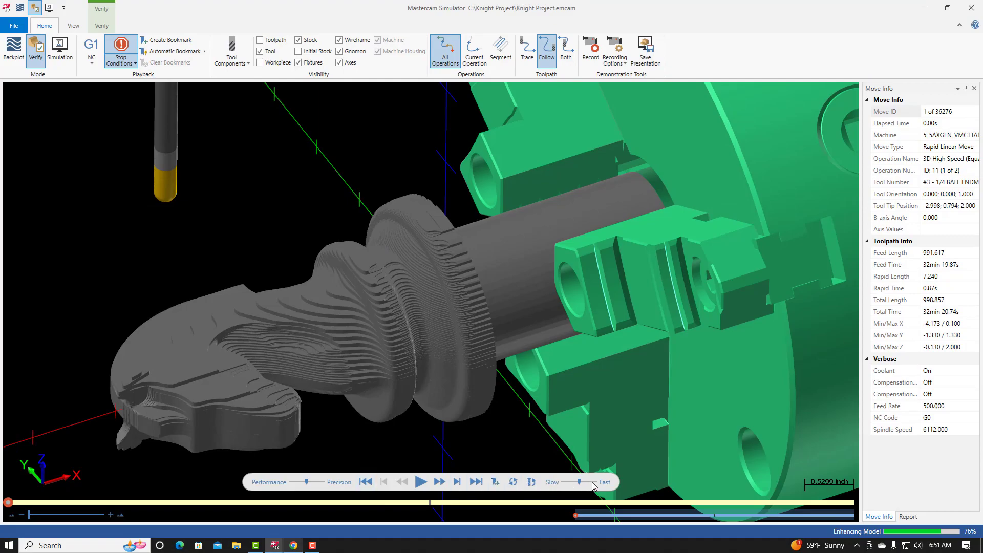
Step: Raise the playback speed, shift the simulation towards performance, and run the verification of both semi-finish toolpaths
drag(587, 486, 593, 486)
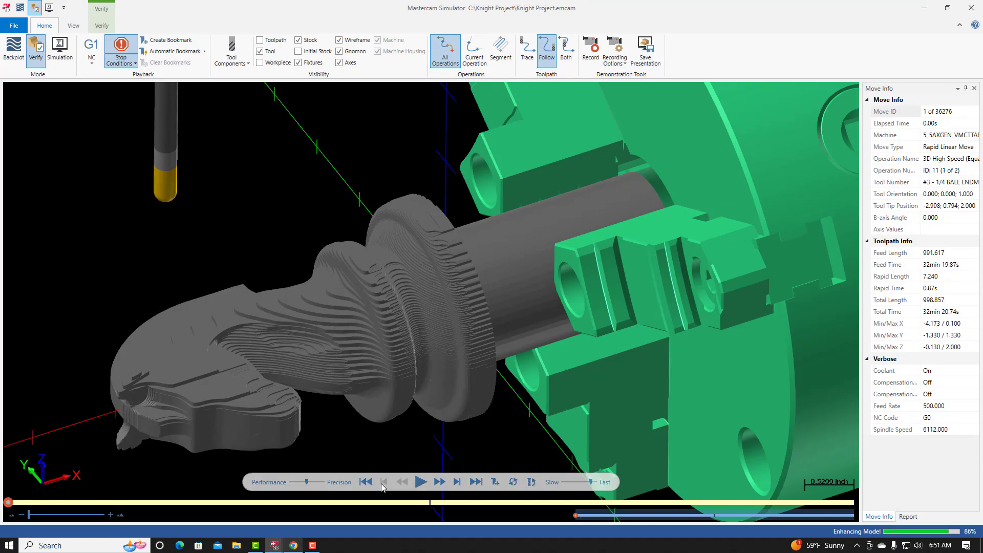
drag(305, 485, 304, 485)
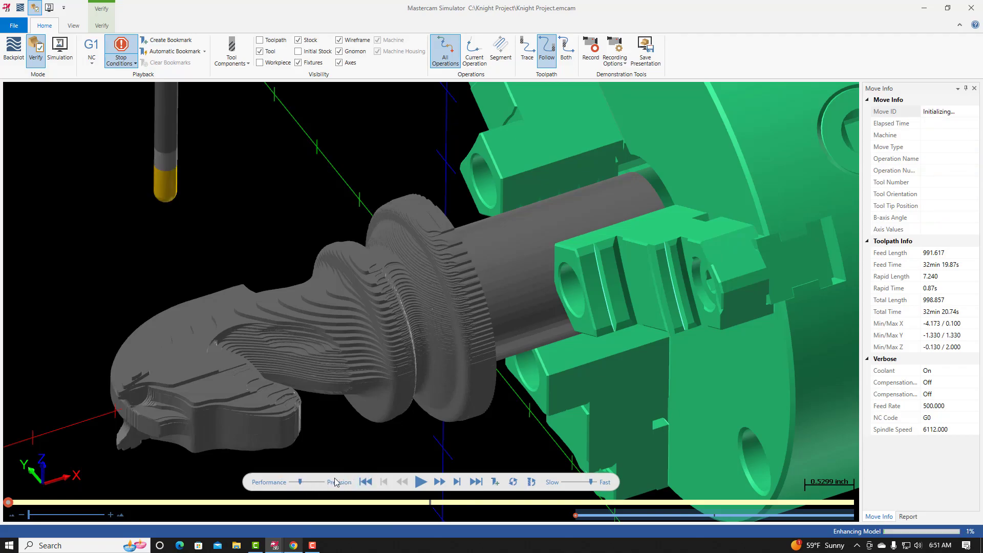
click(420, 482)
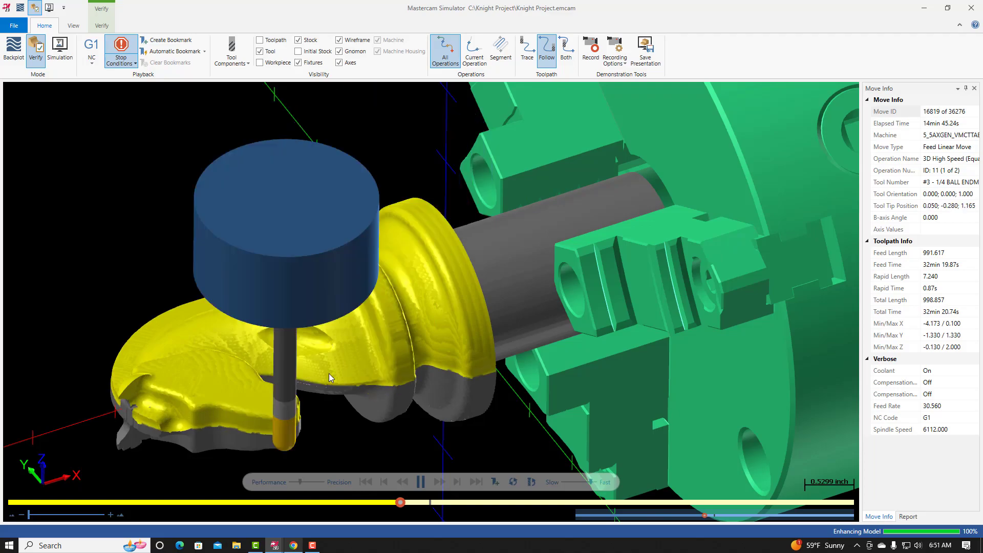
mouse_move(330, 374)
middle_down()
mouse_move(332, 345)
mouse_move(330, 364)
middle_up()
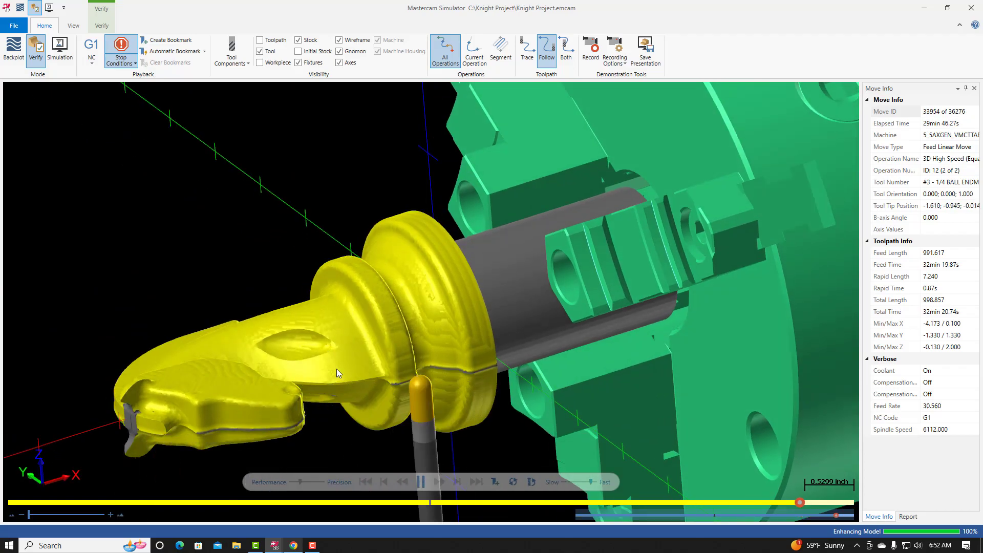
middle_drag(334, 358, 193, 419)
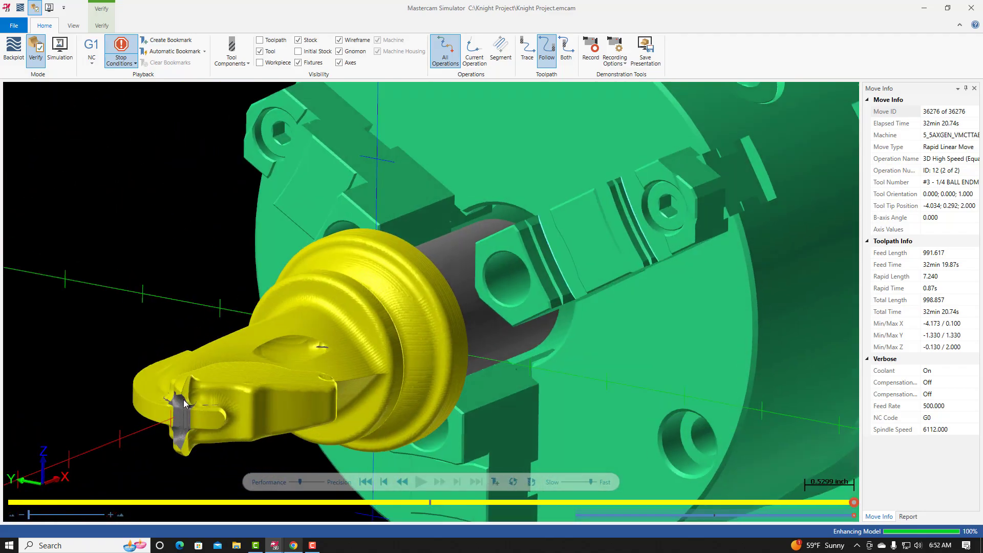
Step: Inspect the verified knight for uncut material between the ears, around the eye and in the neck recess
middle_drag(229, 388, 195, 410)
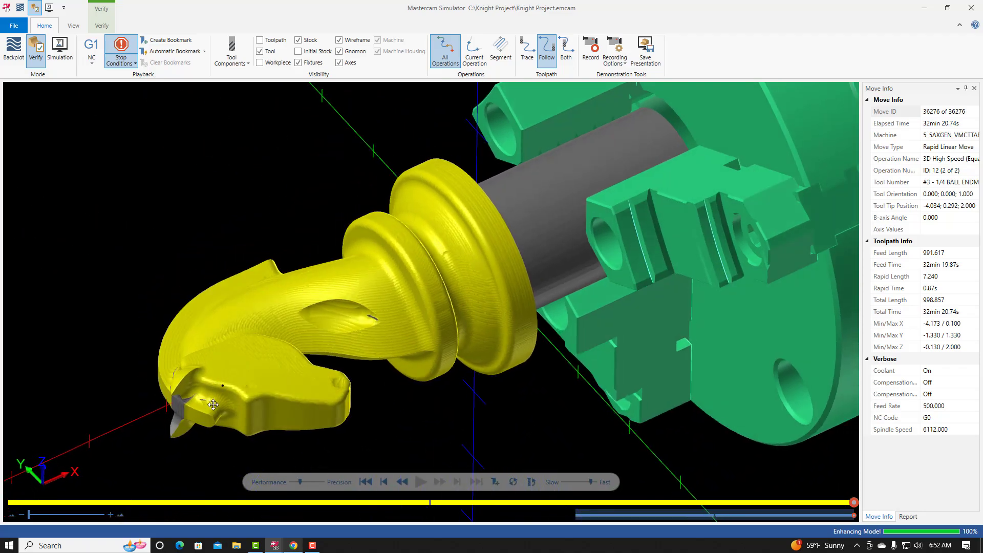
scroll(325, 340, up, 6)
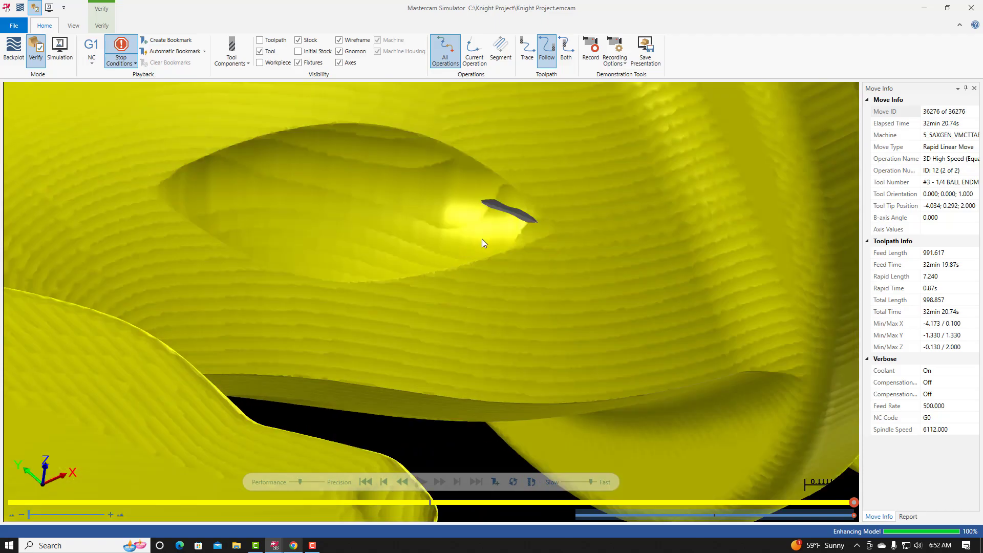
scroll(481, 238, down, 6)
mouse_move(438, 277)
middle_down()
mouse_move(414, 305)
mouse_move(412, 274)
mouse_move(432, 274)
middle_up()
scroll(412, 242, up, 6)
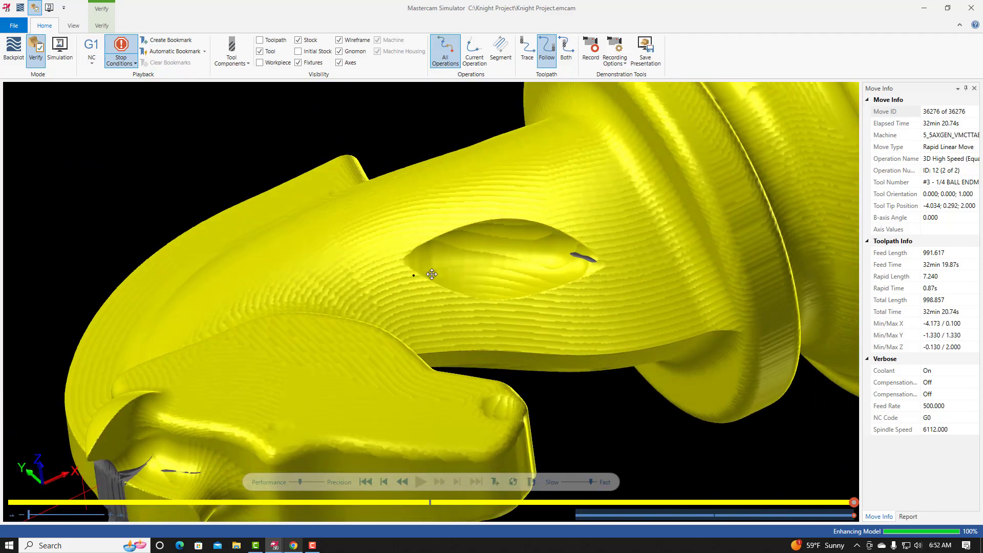
scroll(297, 312, down, 6)
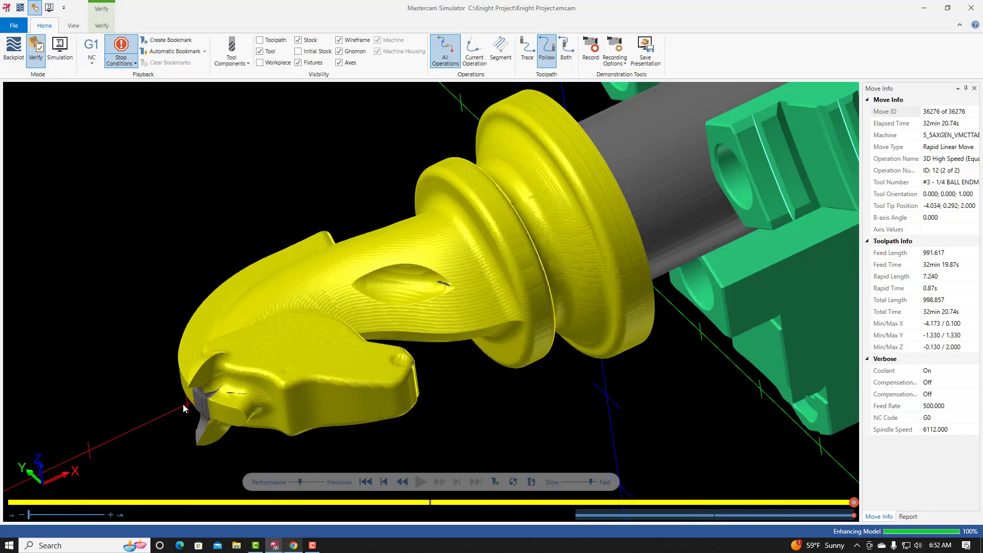
Step: Finish viewing the verified knight and close the simulator
middle_drag(321, 348, 459, 231)
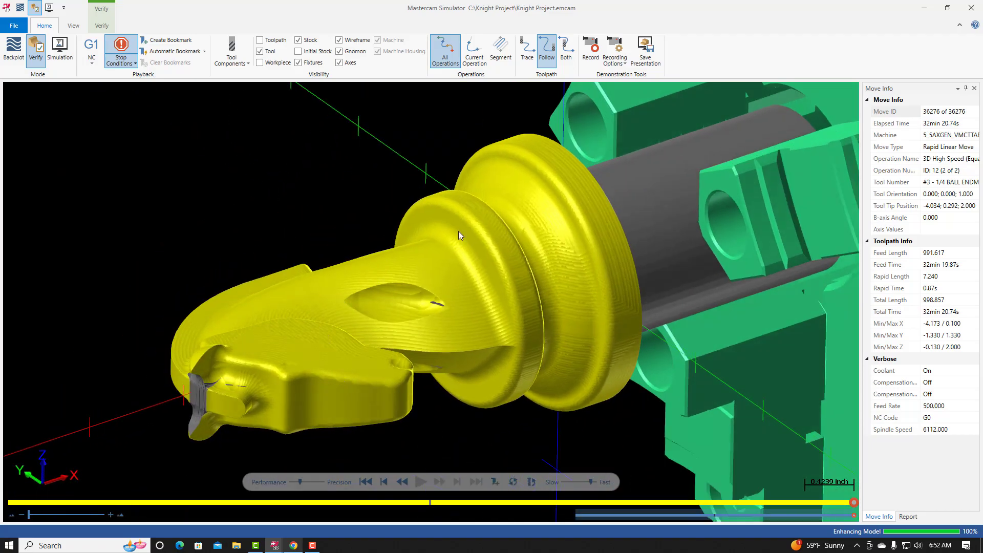
click(972, 7)
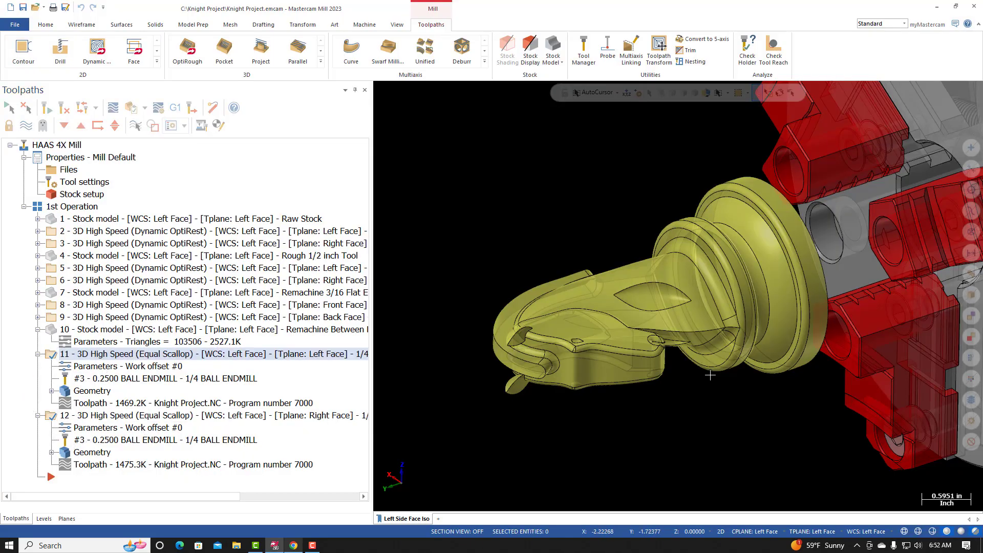
Step: Create a stock model named Semi Finish 1/4 Ball mill, using Remachine Between Ears as its initial stock shape
scroll(774, 339, down, 2)
scroll(774, 338, up, 1)
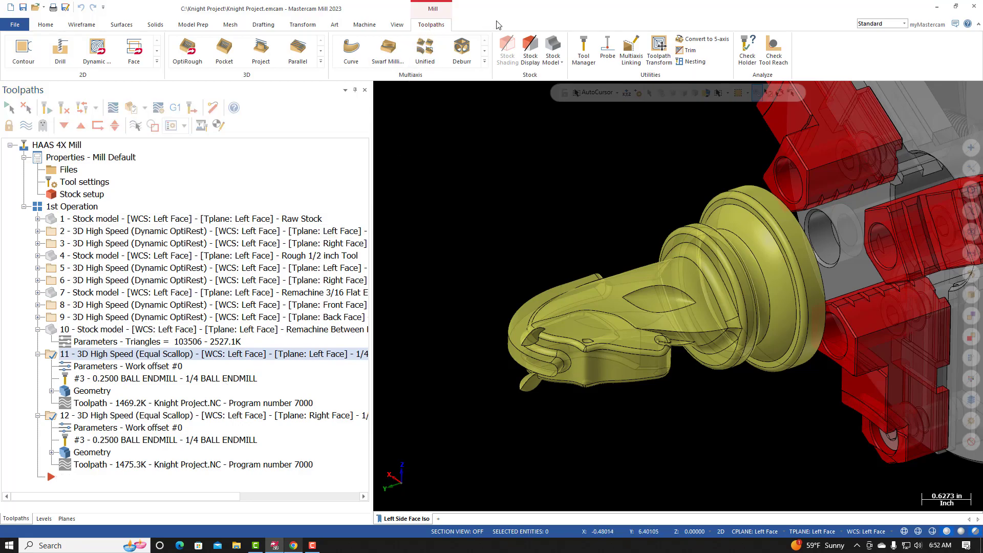
click(556, 47)
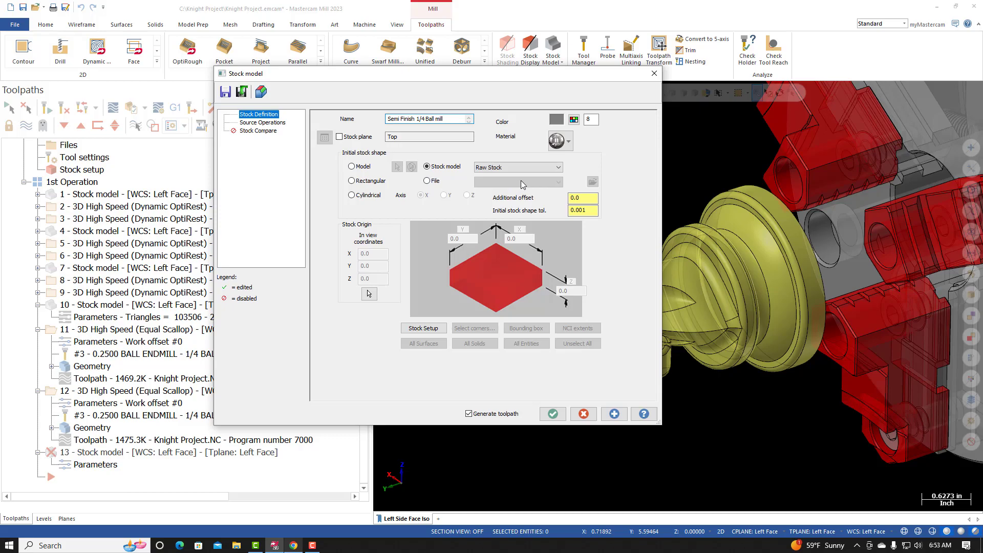
click(550, 169)
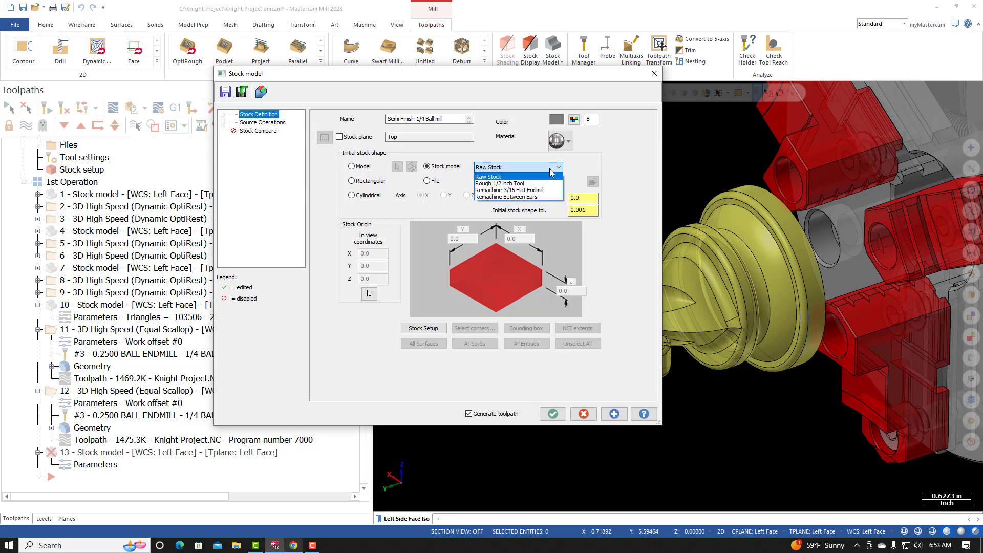
click(504, 198)
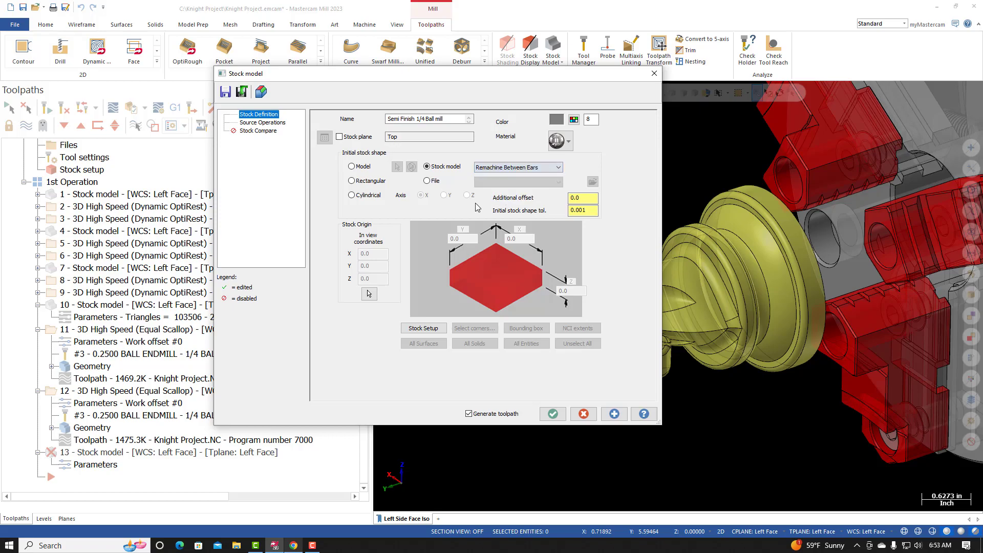
Step: Set Equal Scallop operations 11 and 12 as the stock model's source operations and generate it
click(270, 123)
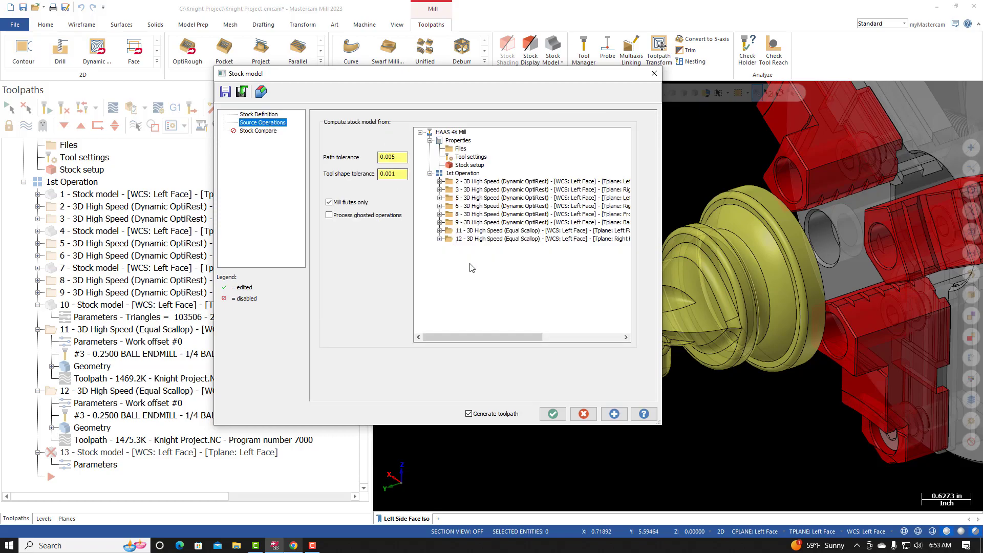
click(464, 231)
ctrl+click(465, 238)
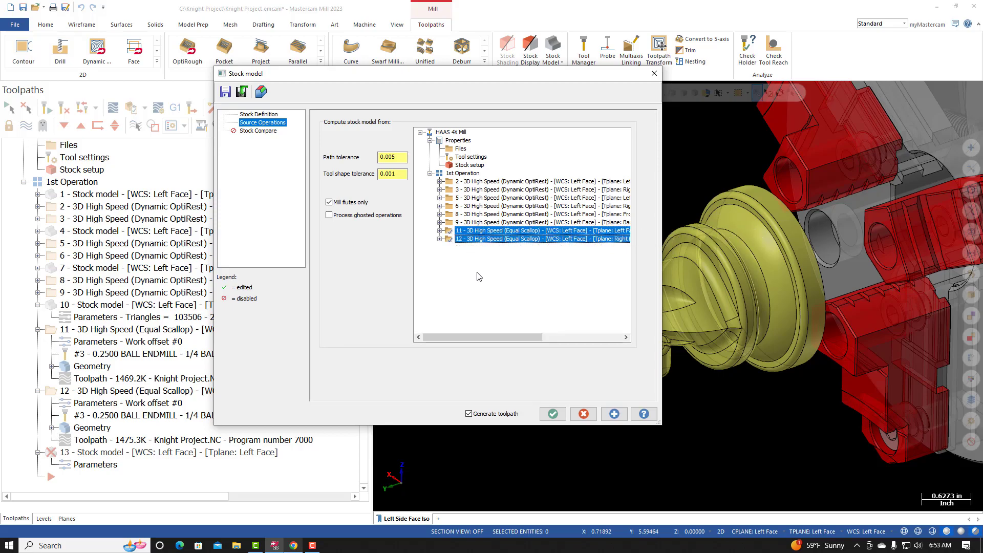
click(563, 413)
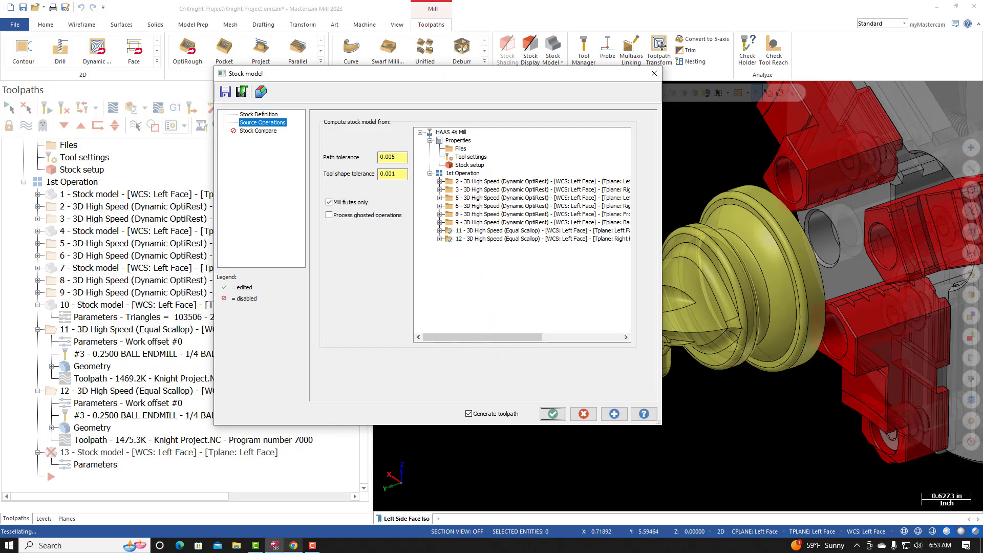
click(553, 414)
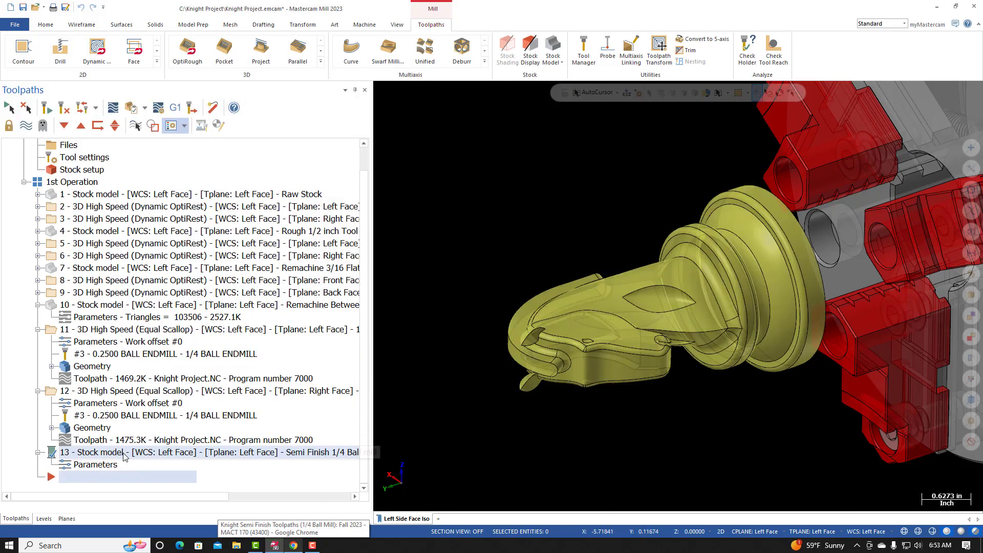
middle_drag(524, 411, 464, 409)
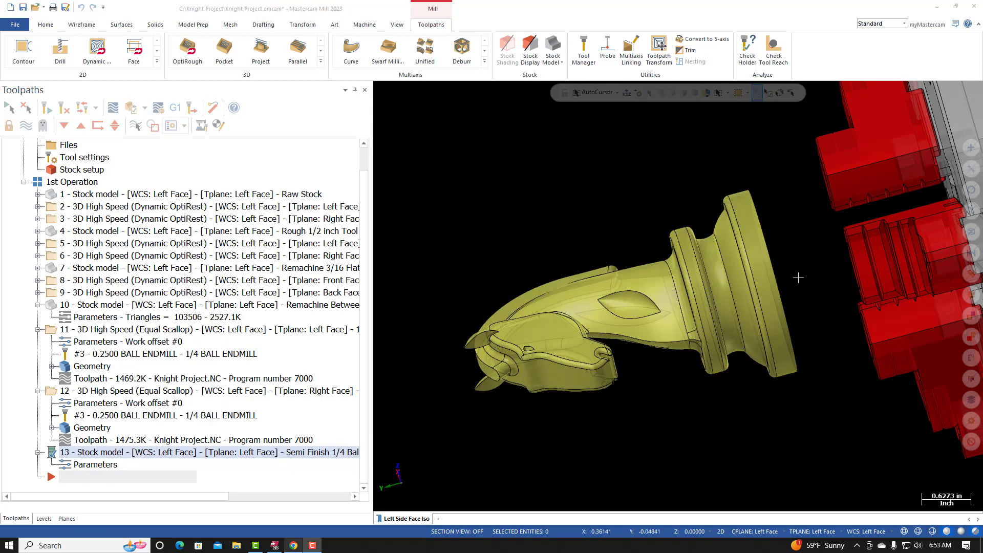
middle_drag(793, 254, 751, 198)
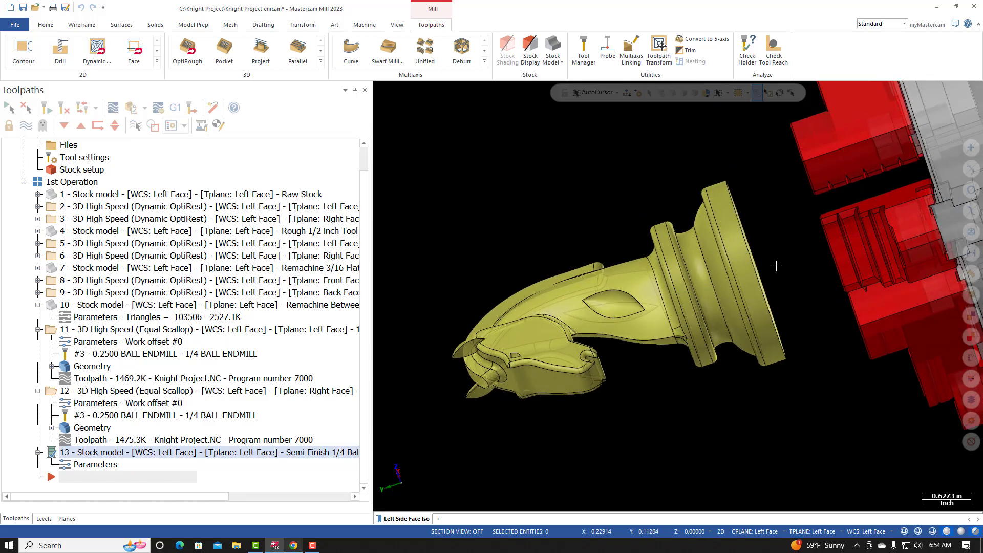
middle_drag(766, 288, 783, 283)
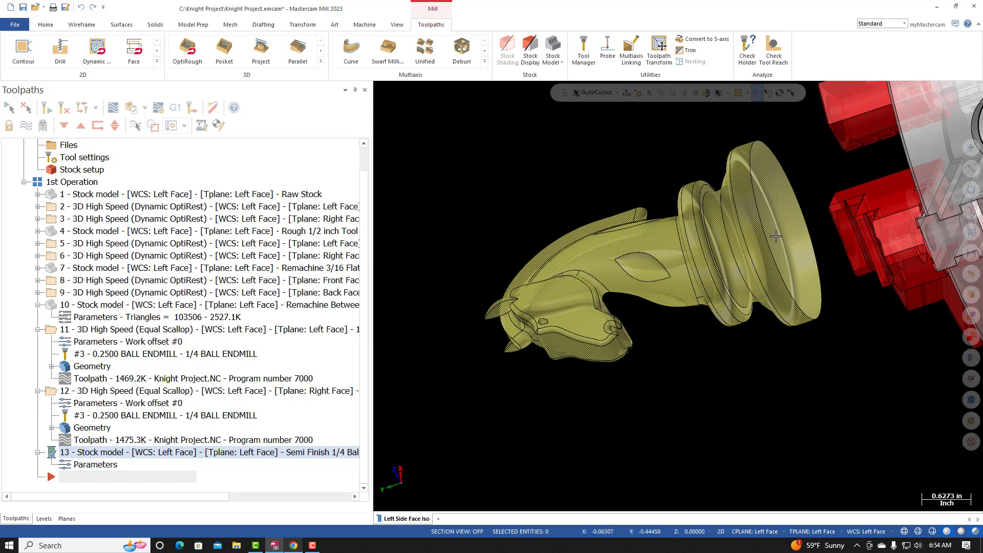
middle_drag(772, 211, 688, 404)
middle_drag(605, 429, 637, 384)
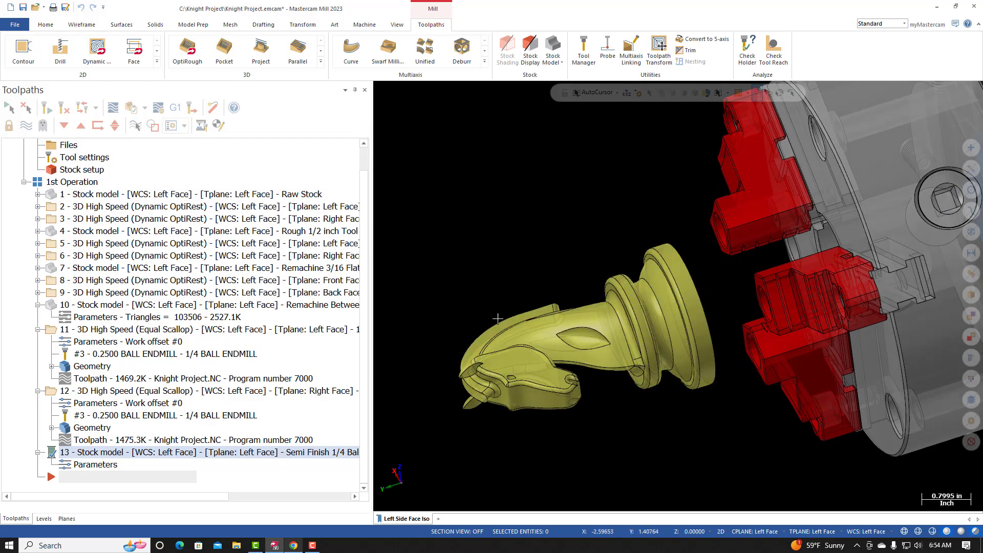
middle_drag(630, 293, 504, 424)
scroll(564, 440, up, 1)
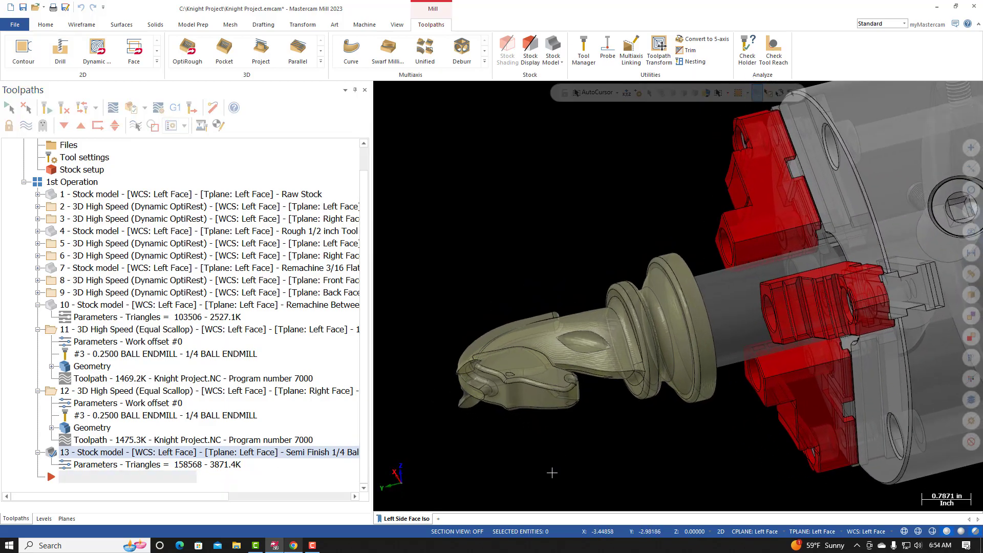
Step: Examine the generated semi-finish stock model around the knight's ears, head and neck recess
mouse_move(560, 398)
middle_down()
mouse_move(601, 432)
mouse_move(660, 401)
mouse_move(544, 397)
mouse_move(611, 392)
middle_up()
scroll(423, 394, up, 5)
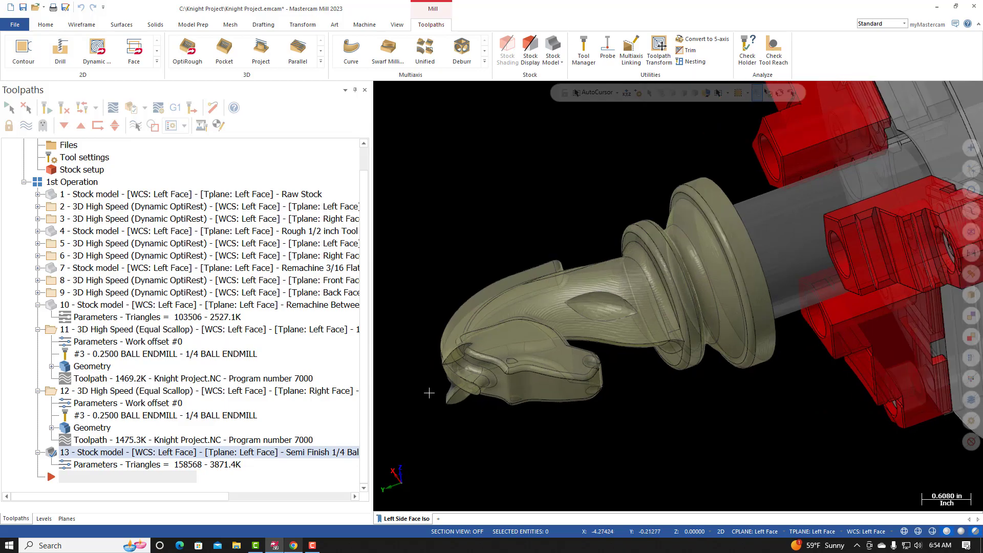
scroll(423, 394, up, 1)
mouse_move(420, 382)
middle_down()
mouse_move(485, 348)
mouse_move(427, 374)
mouse_move(630, 421)
mouse_move(649, 358)
mouse_move(490, 429)
mouse_move(515, 418)
mouse_move(661, 425)
mouse_move(702, 410)
mouse_move(465, 446)
mouse_move(532, 470)
middle_up()
scroll(631, 421, down, 2)
scroll(532, 469, up, 1)
scroll(531, 469, up, 1)
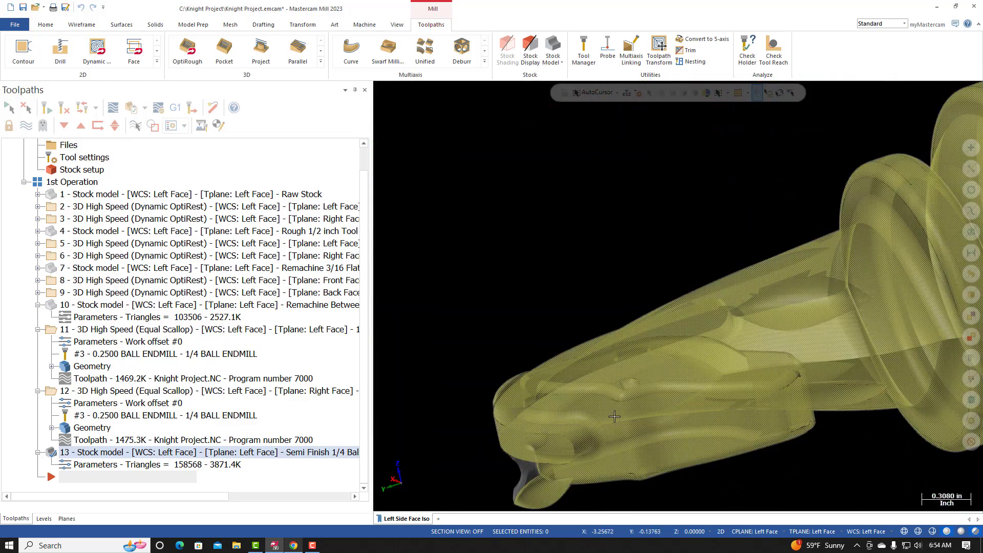
scroll(605, 448, down, 2)
mouse_move(656, 435)
middle_down()
mouse_move(676, 427)
mouse_move(698, 330)
mouse_move(706, 343)
mouse_move(676, 294)
mouse_move(573, 392)
middle_up()
middle_drag(568, 430, 566, 426)
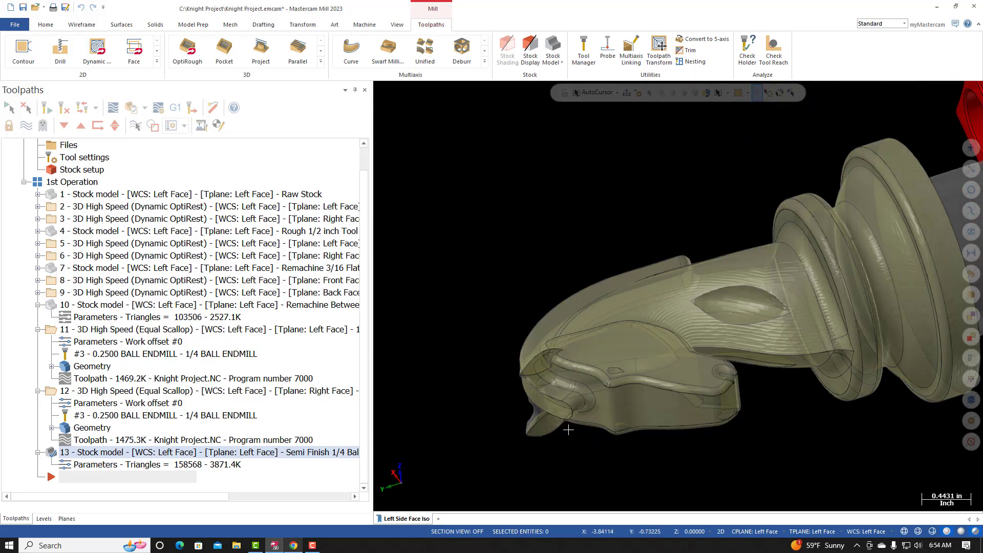
middle_drag(649, 432, 531, 496)
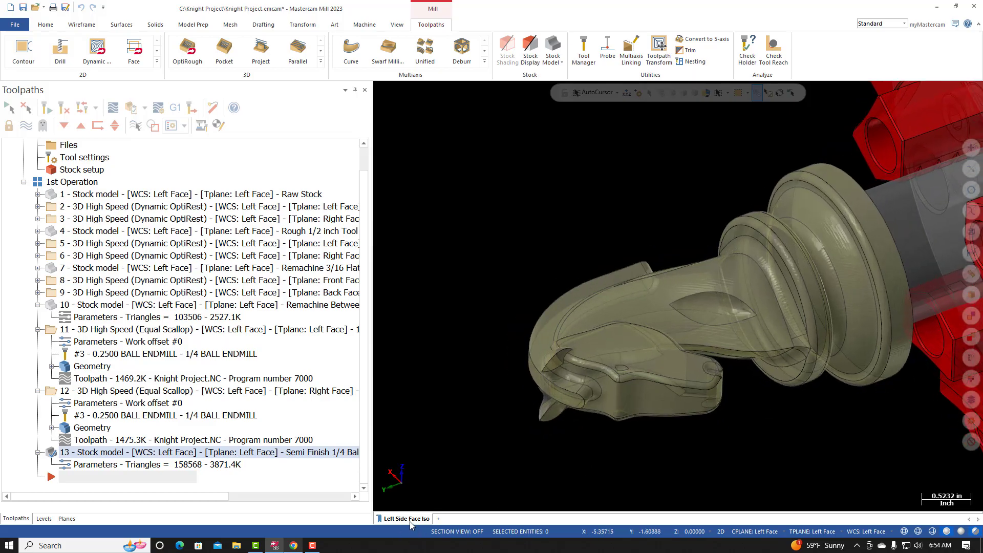